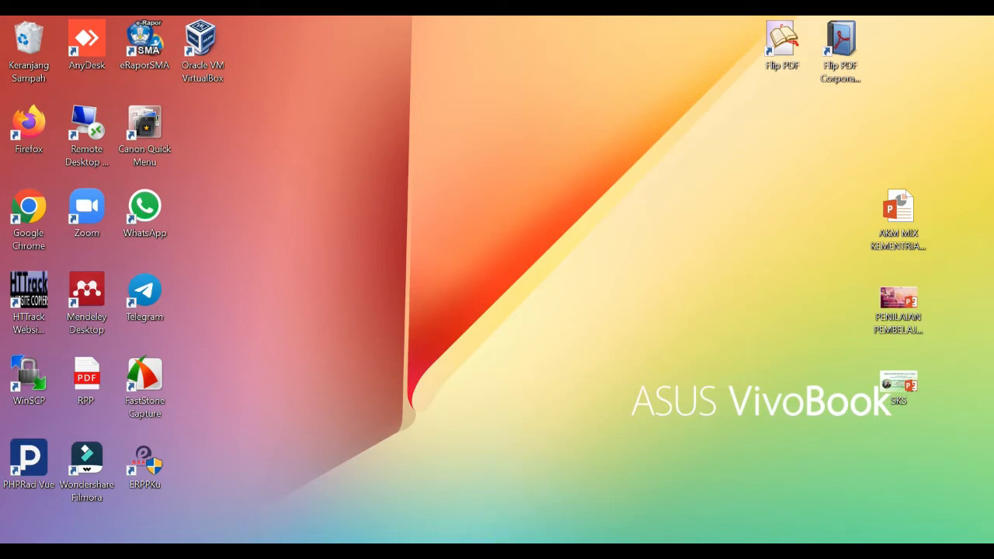
Step: Open the browser, go to localhost/modulajar, and dismiss the translate prompt
left_click(483, 551)
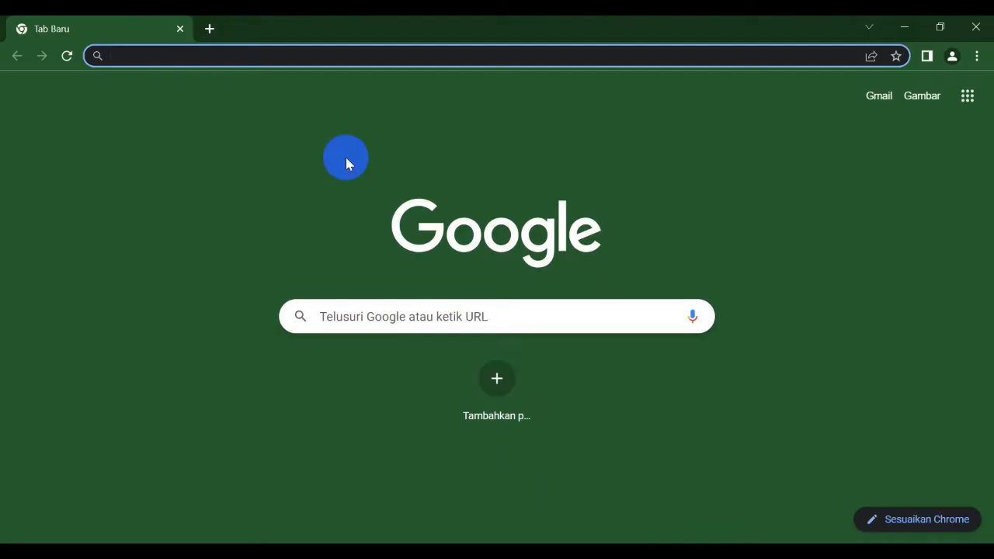
left_click(321, 52)
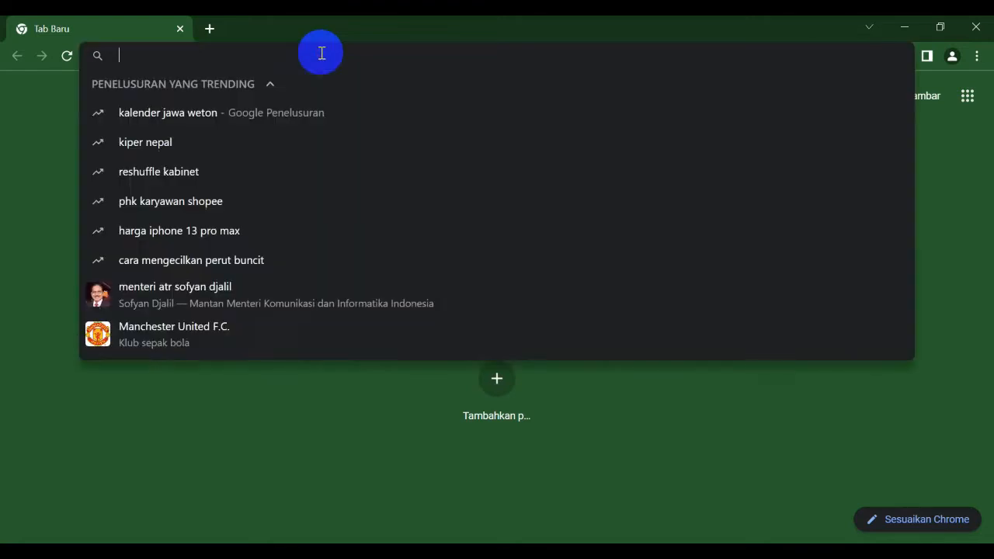
type("localhost/modulajar")
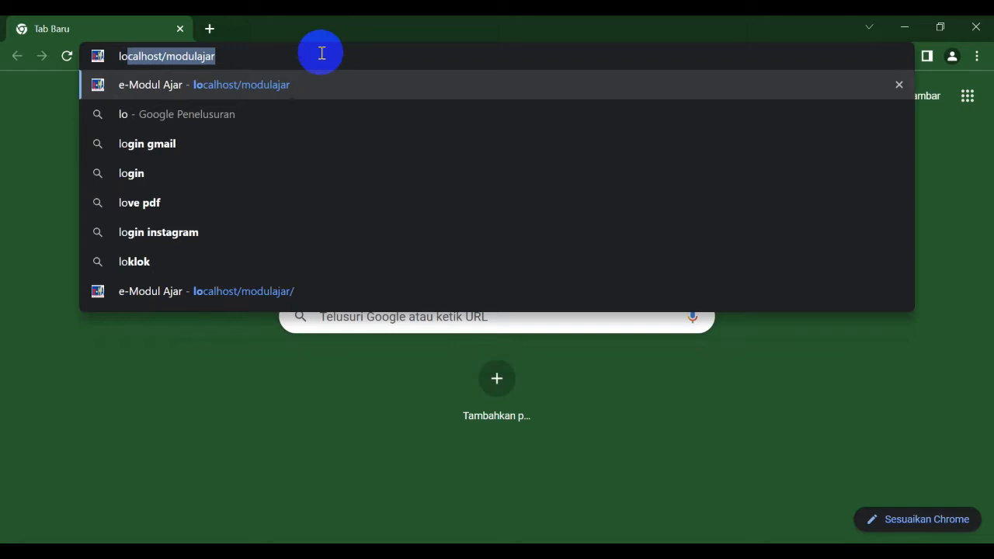
key("Return")
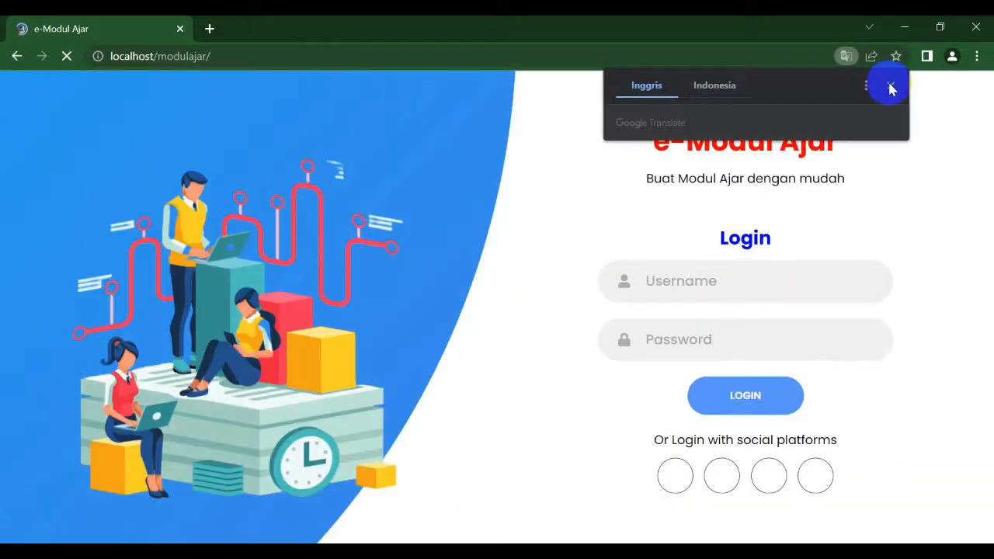
left_click(891, 86)
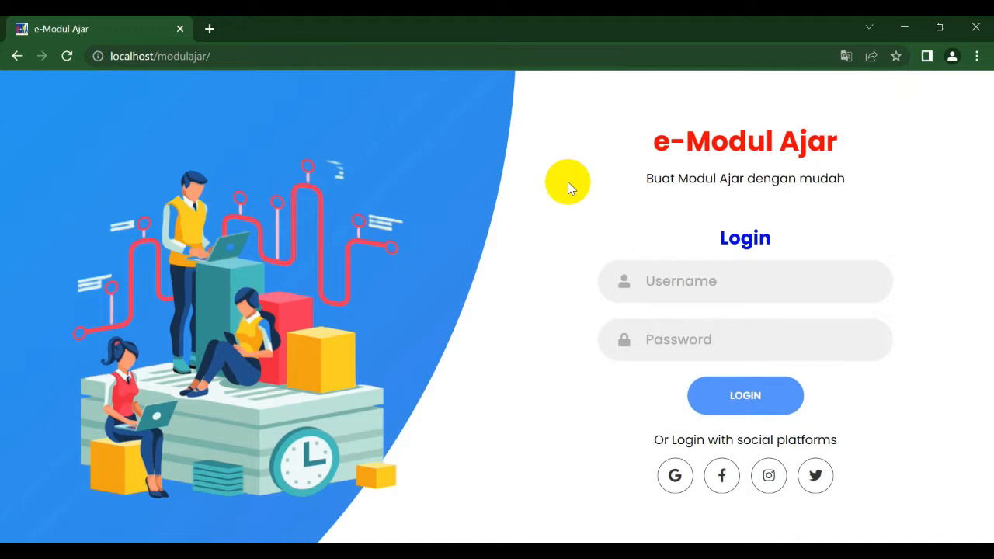
Step: Log in with the username administrator and the account password
left_click(653, 276)
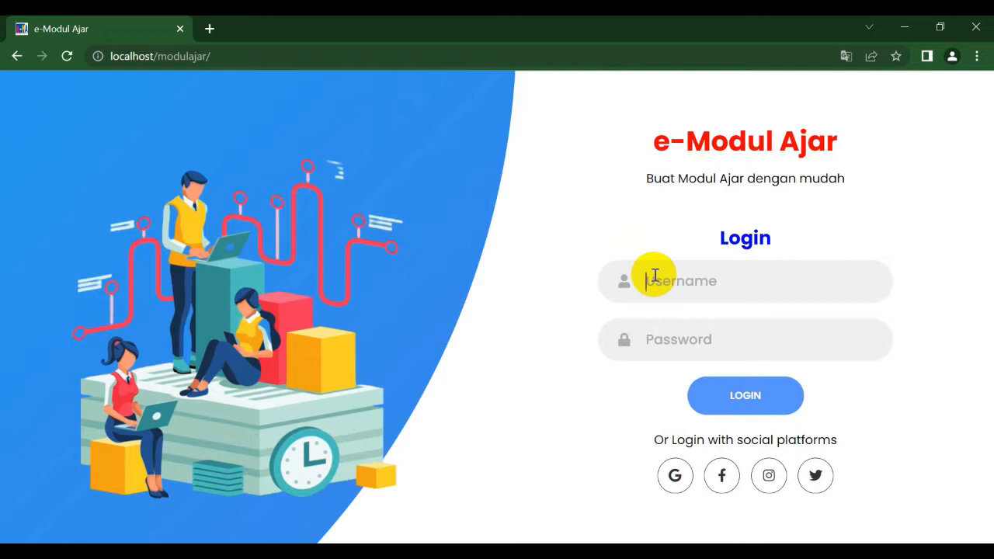
type("adm")
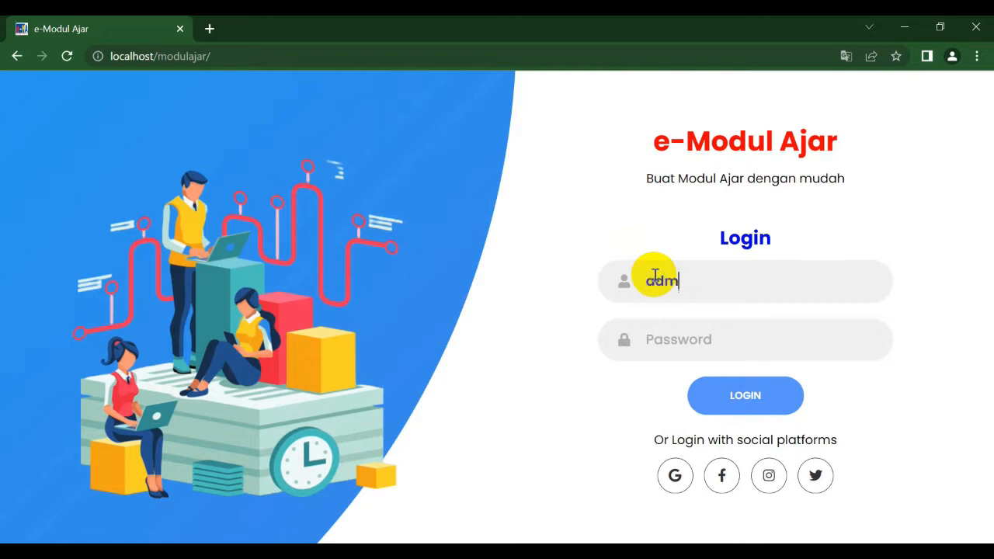
type("inistrator")
left_click(664, 342)
type("admi")
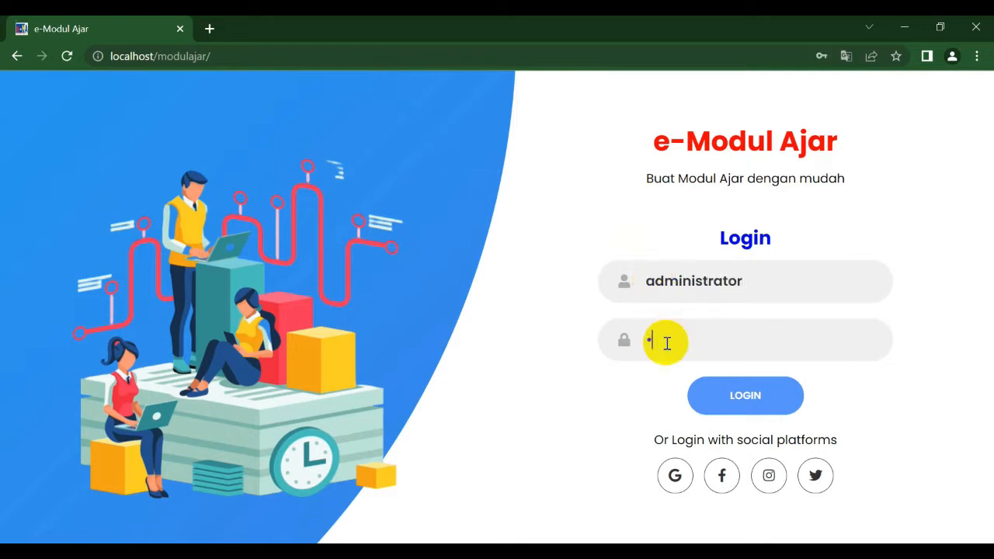
type("nistrator1")
key("Return")
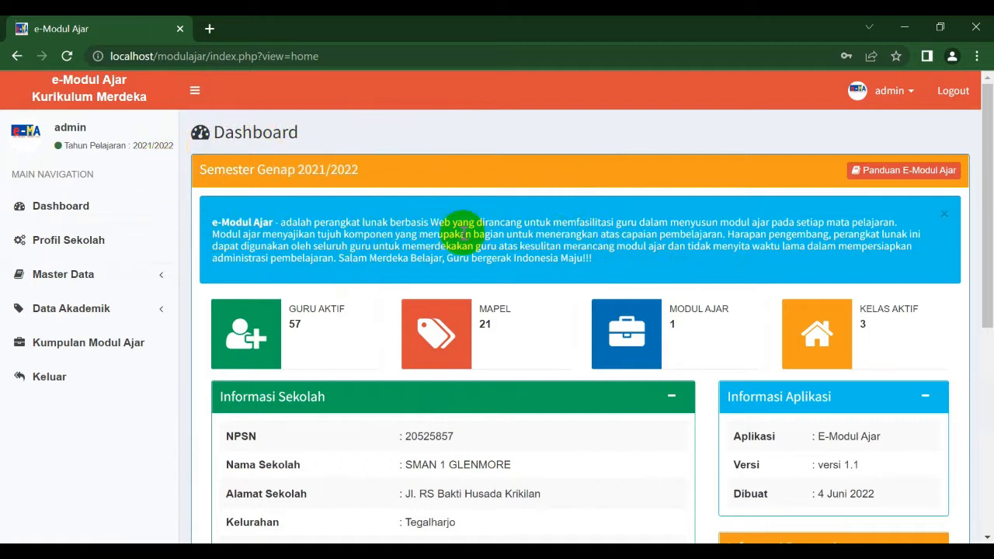
Step: Open the Panduan E-Modul Ajar guide, scroll through it, and close it
left_click(885, 172)
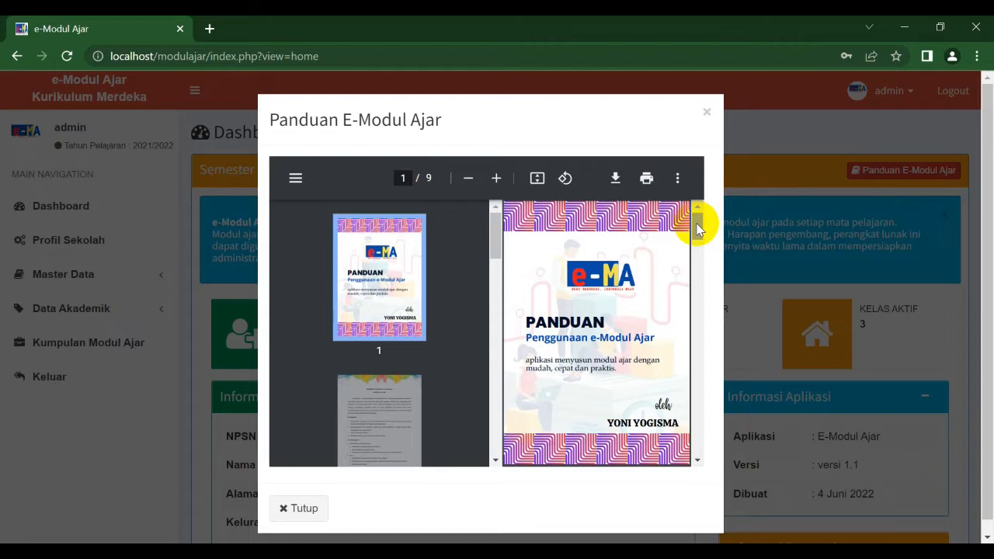
left_click_drag(697, 227, 694, 139)
left_click(706, 116)
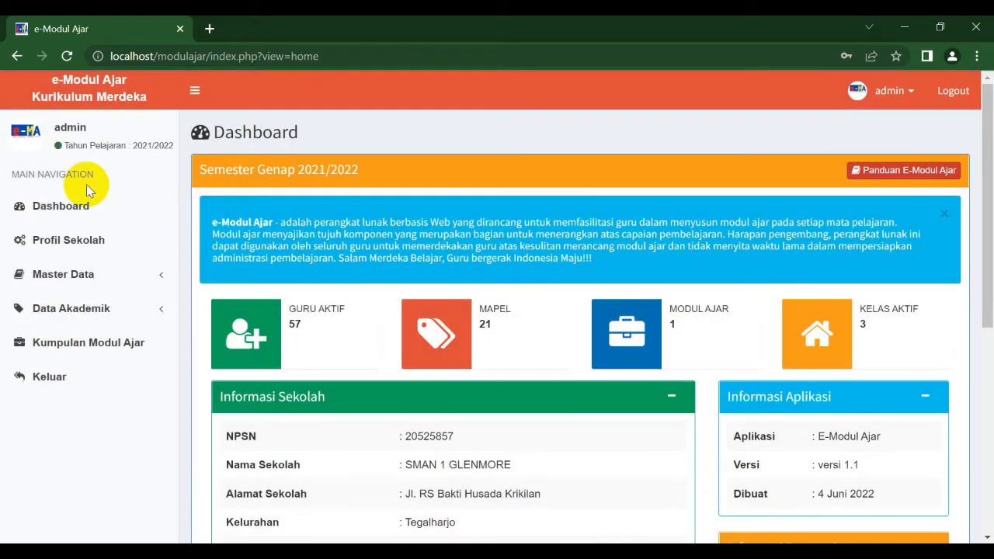
Step: Review the school profile settings and the Master Data pages for users, classes and teachers
left_click(76, 243)
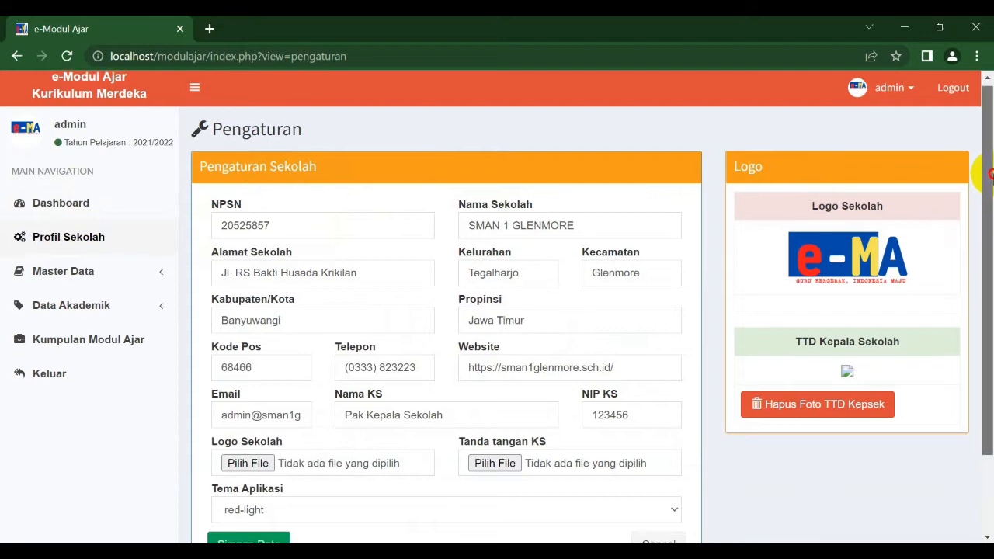
mouse_move(977, 166)
left_mouse_down()
mouse_move(976, 288)
mouse_move(977, 166)
left_mouse_up()
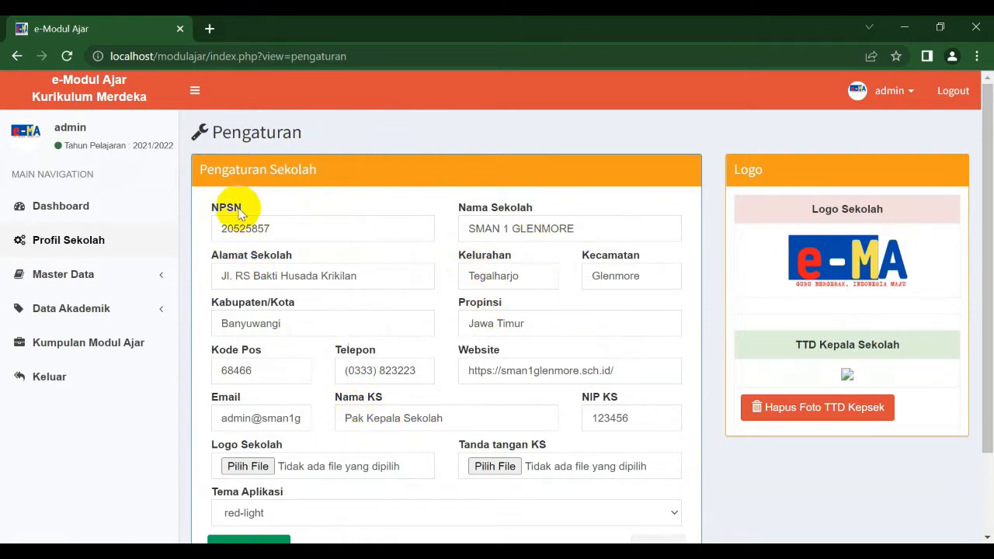
left_click(122, 277)
left_click(116, 307)
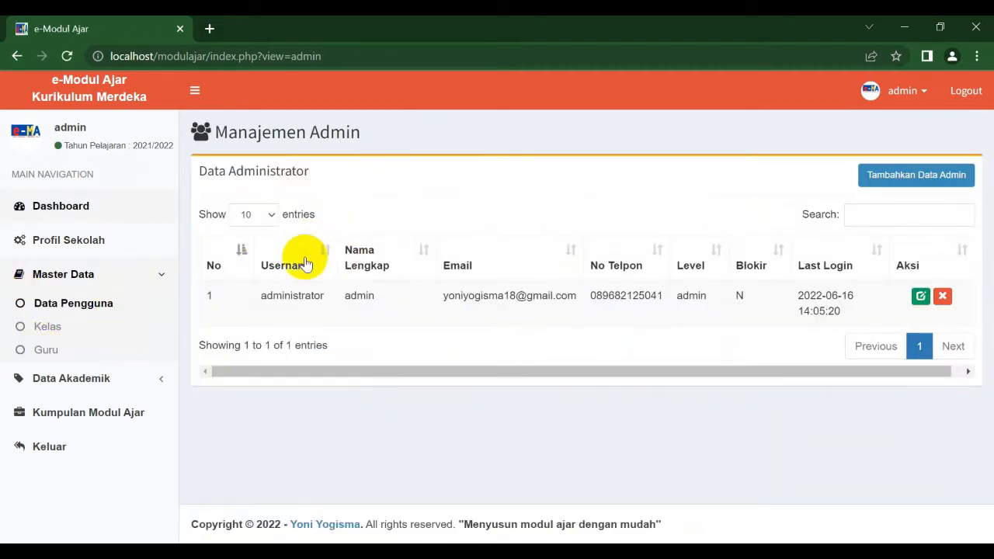
left_click(46, 328)
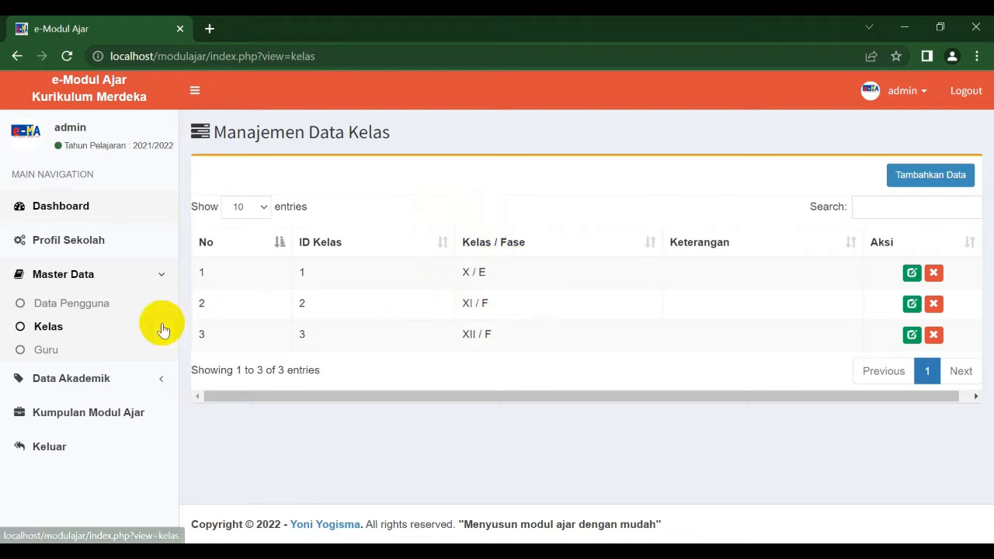
left_click(100, 351)
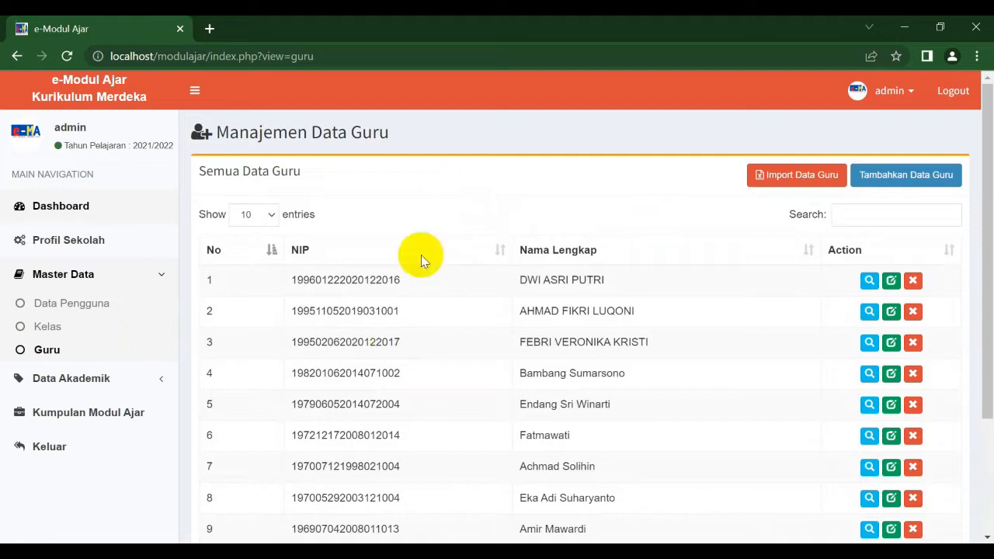
Step: Download the teacher import template formatdataguru.xls, inspect it in Excel, and cancel the import form
left_click(791, 181)
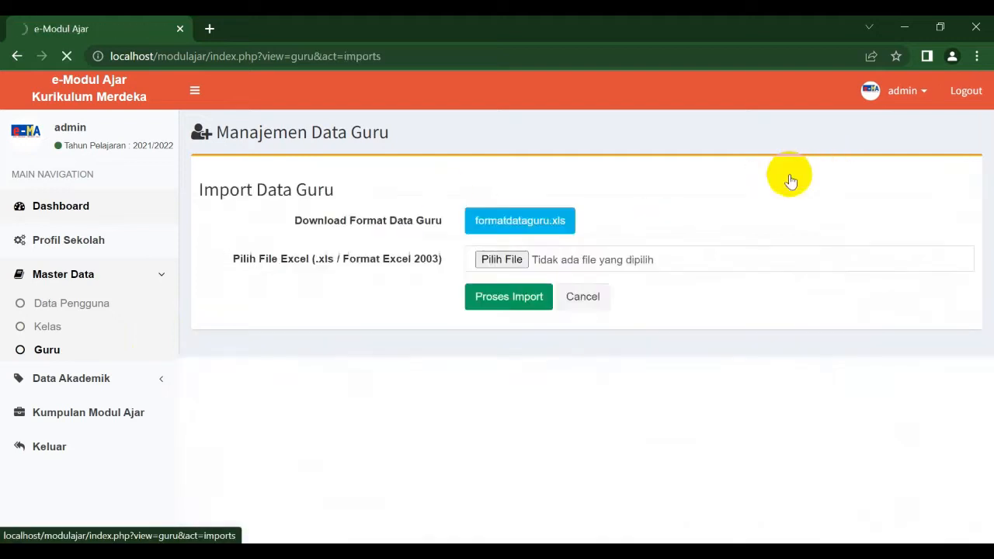
left_click(554, 225)
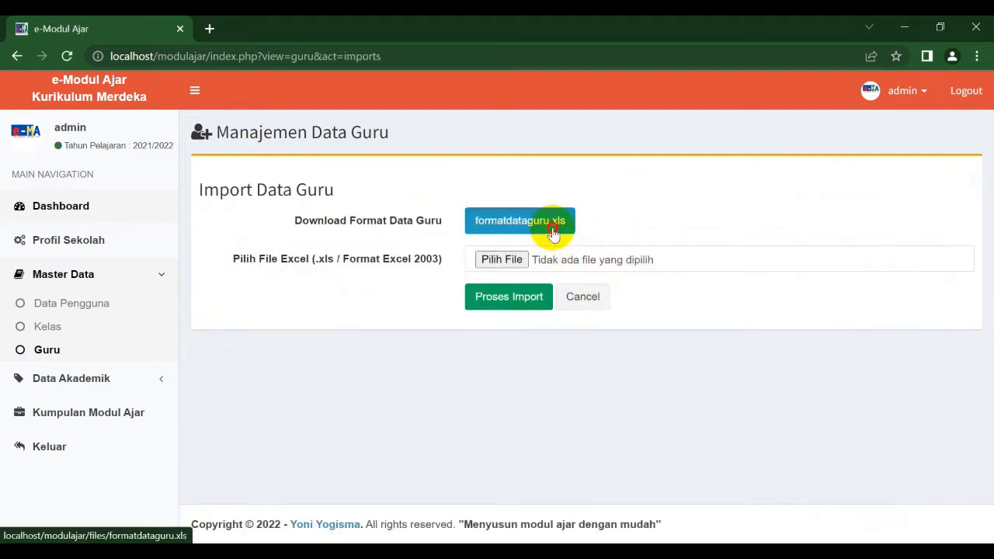
left_click(105, 525)
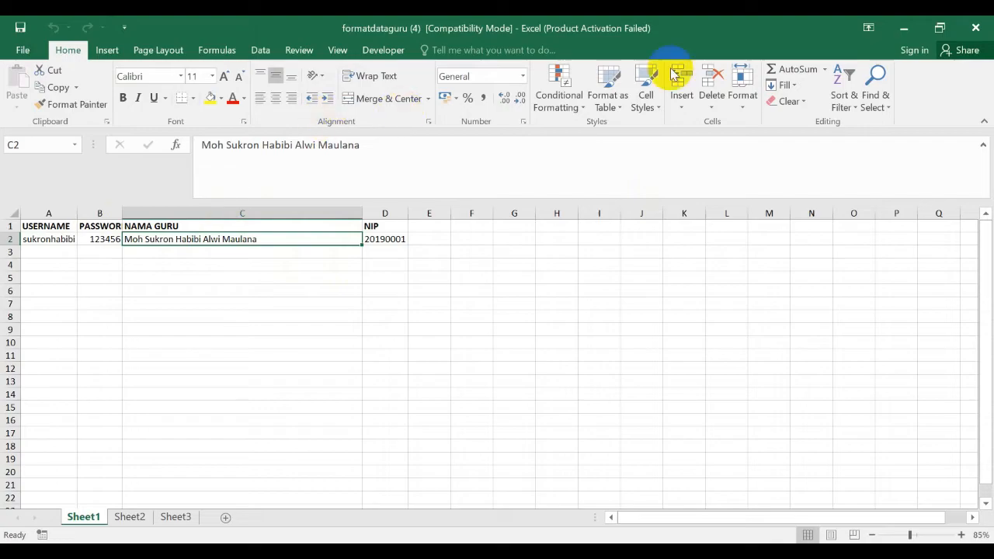
left_click(904, 28)
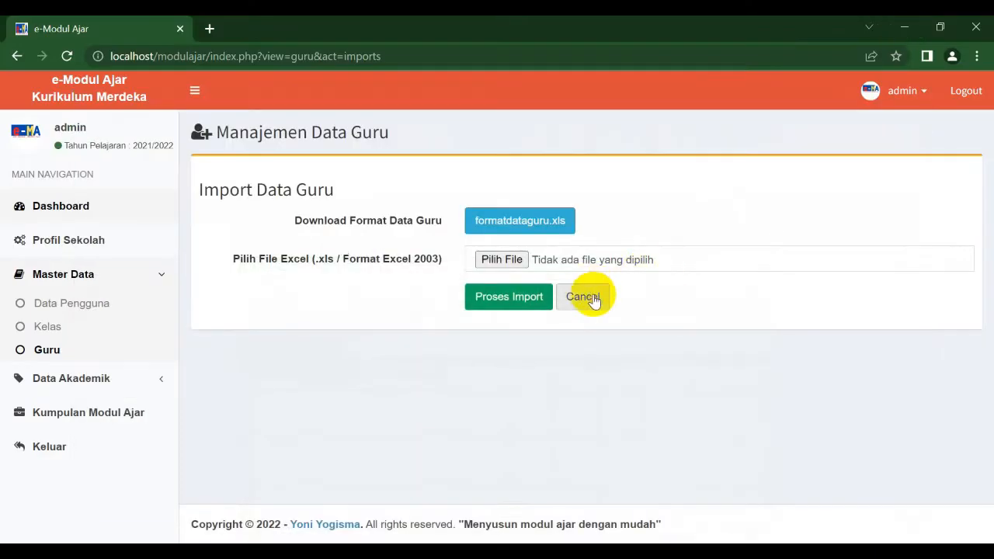
left_click(588, 296)
Step: View the add-teacher form, the curriculum list and the add-curriculum form without saving anything
left_click(897, 177)
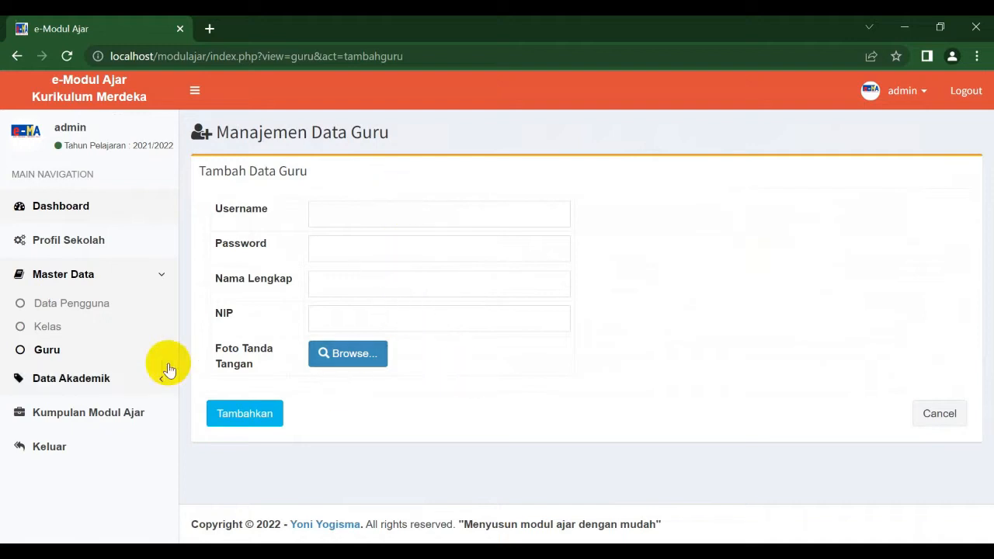
left_click(132, 383)
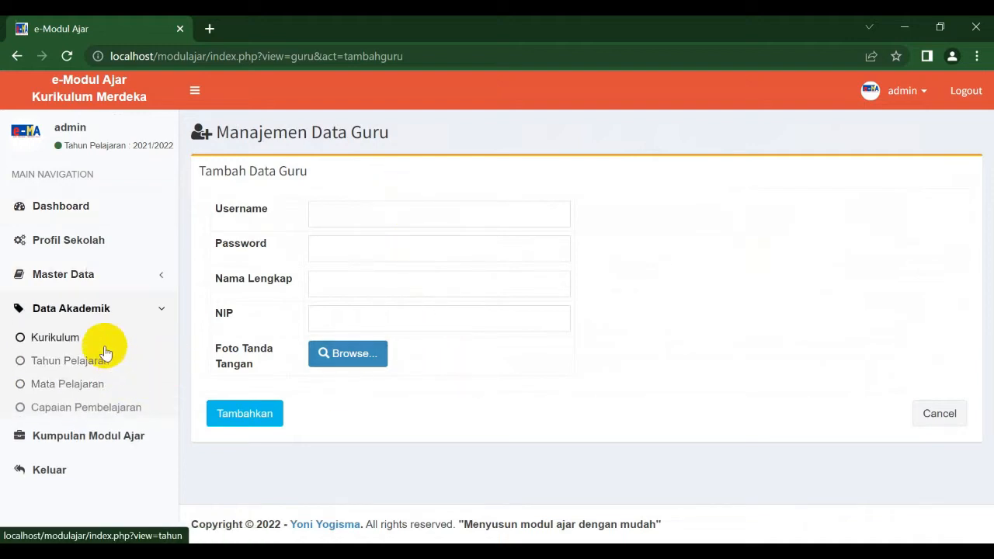
left_click(95, 340)
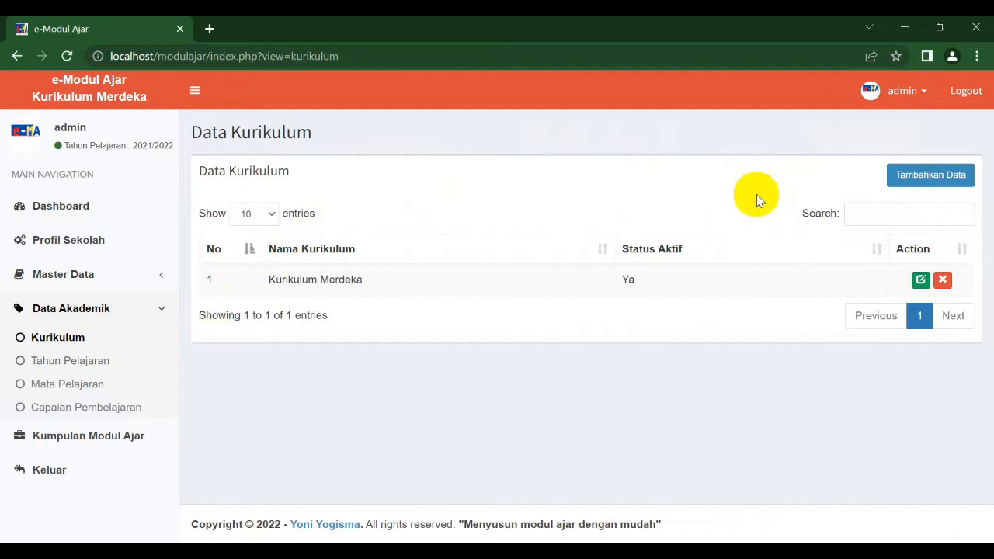
left_click(905, 183)
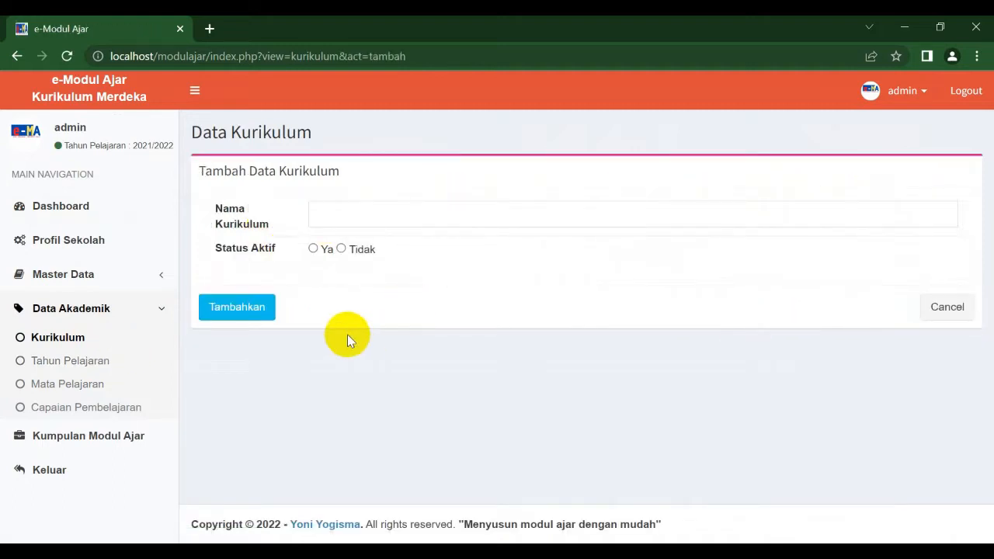
left_click(932, 307)
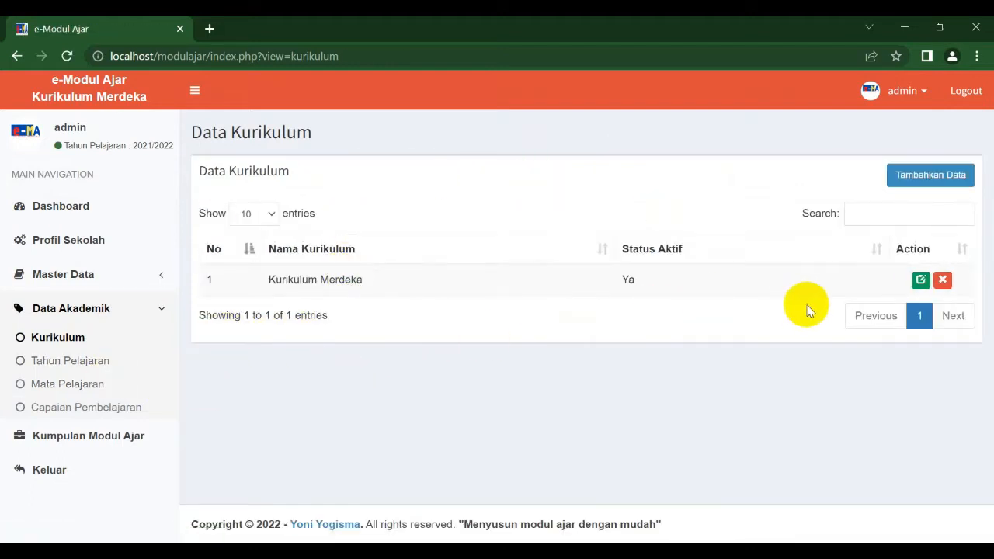
Step: Browse the academic year, subject, learning outcome and module collection pages, then return to the dashboard
left_click(99, 359)
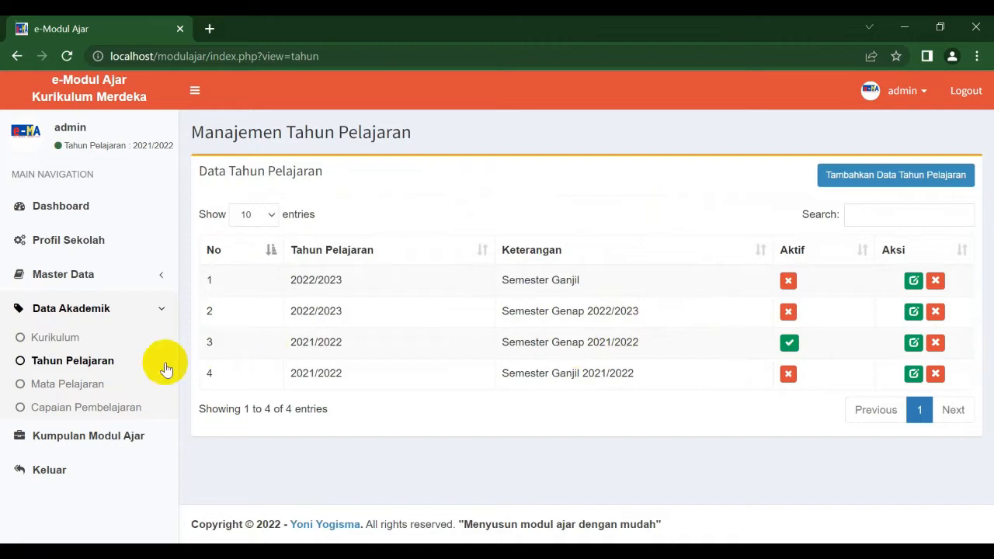
left_click(129, 380)
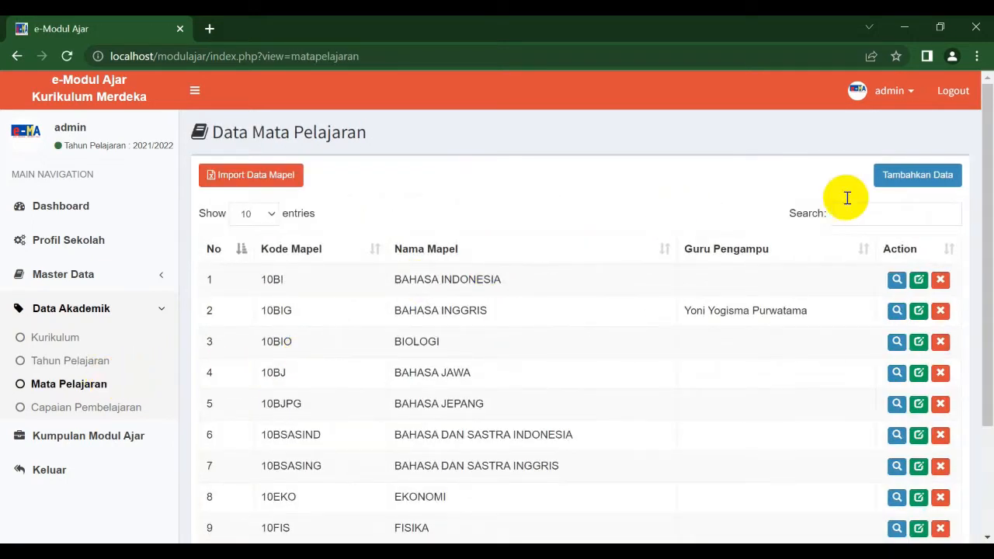
left_click_drag(983, 175, 977, 140)
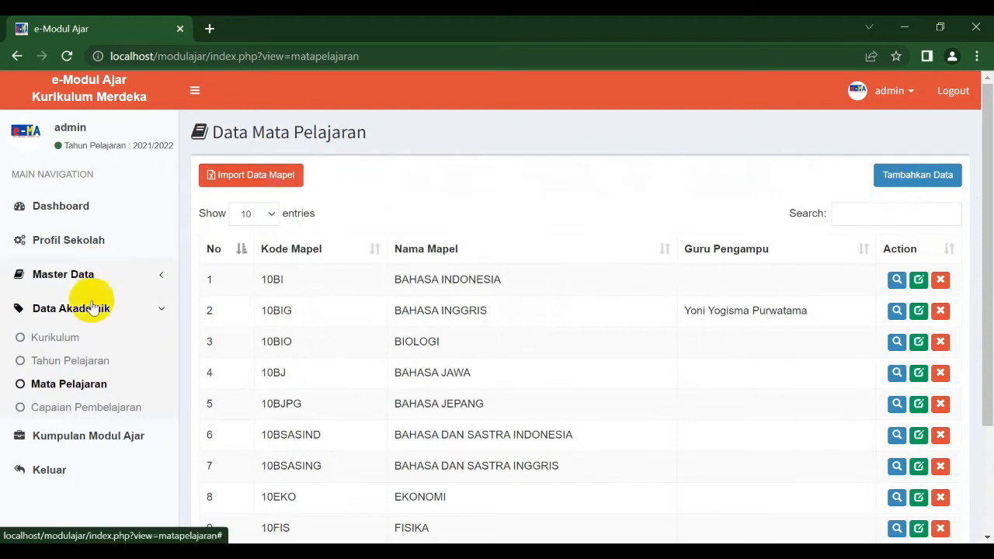
left_click(101, 416)
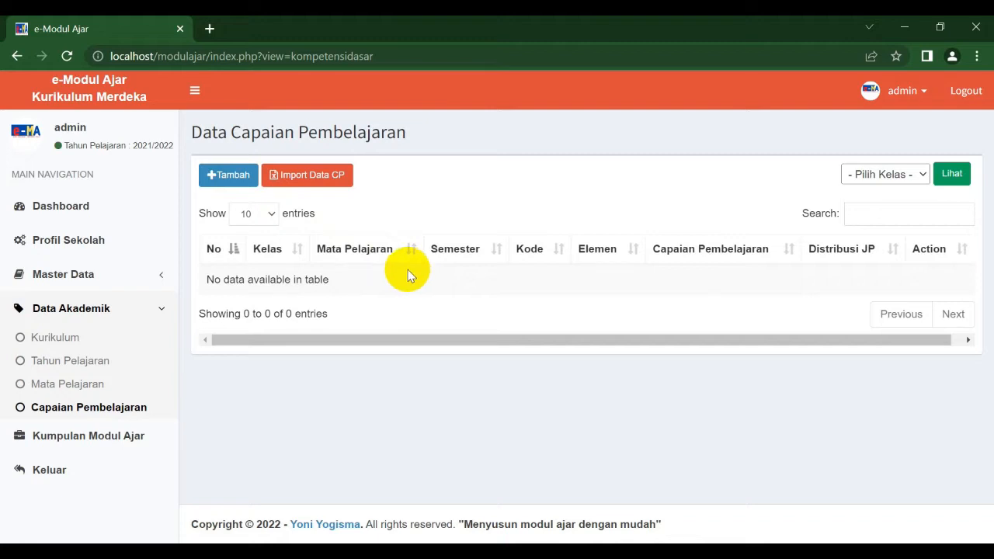
left_click(136, 440)
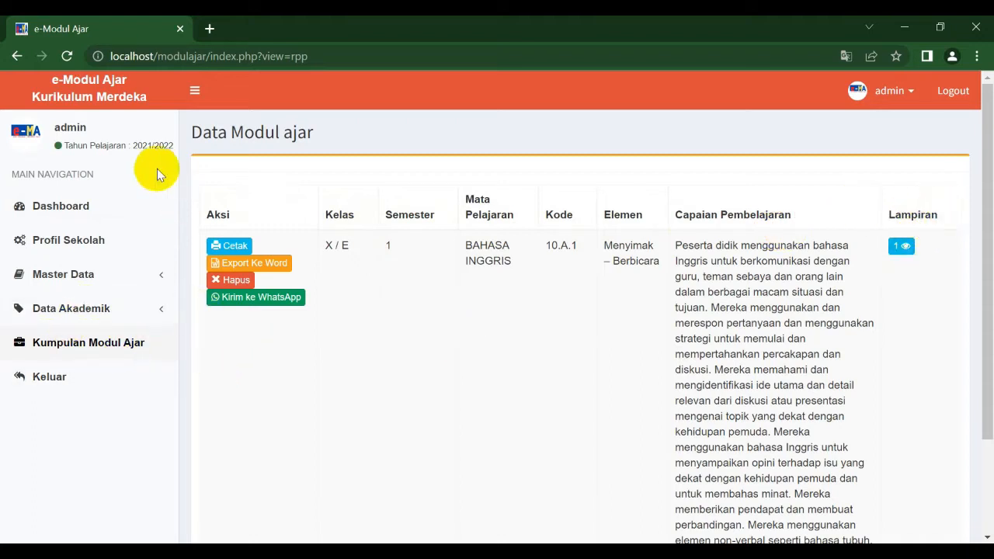
left_click(88, 206)
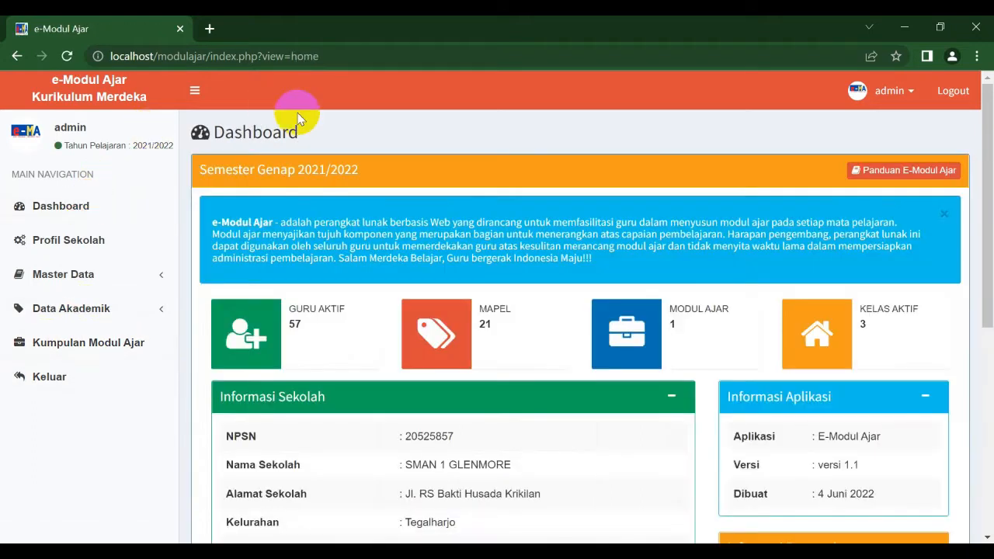
left_click_drag(987, 144, 970, 89)
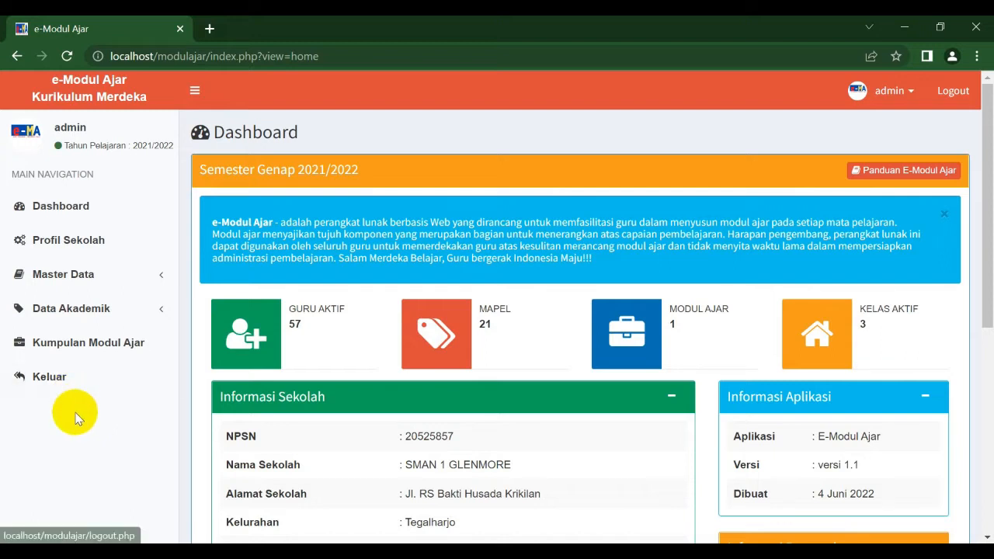
Step: Log out of the app and dismiss the translate prompt on the login page
left_click(59, 378)
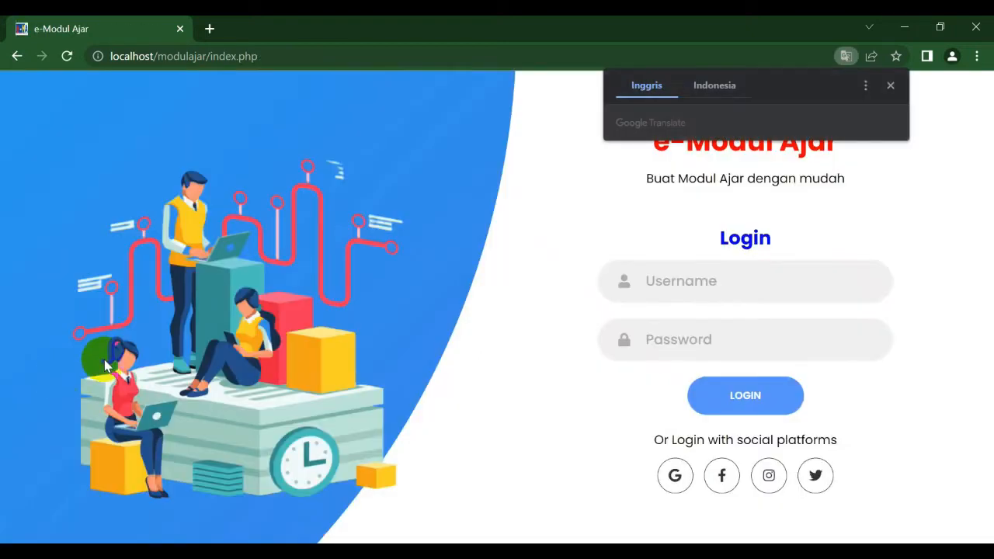
left_click(892, 90)
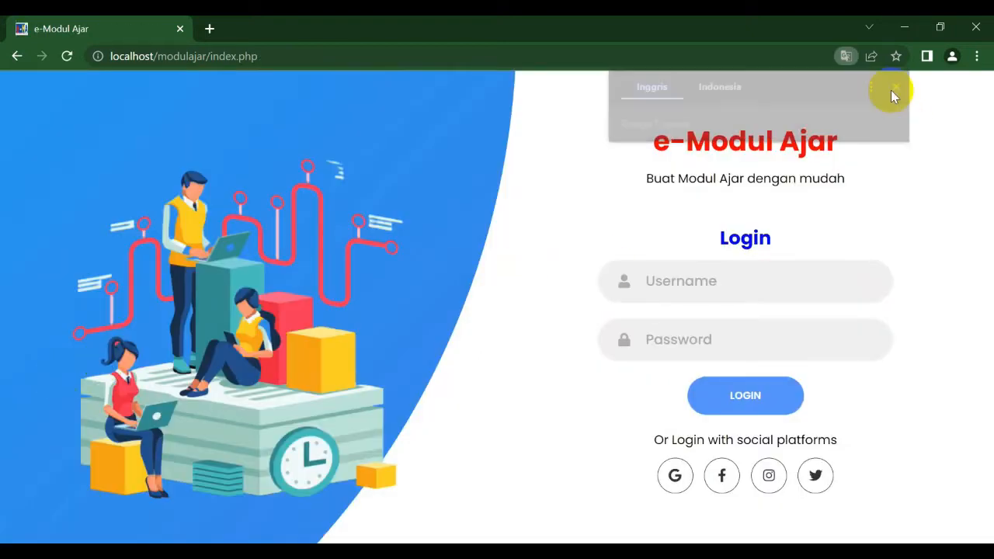
left_click(672, 278)
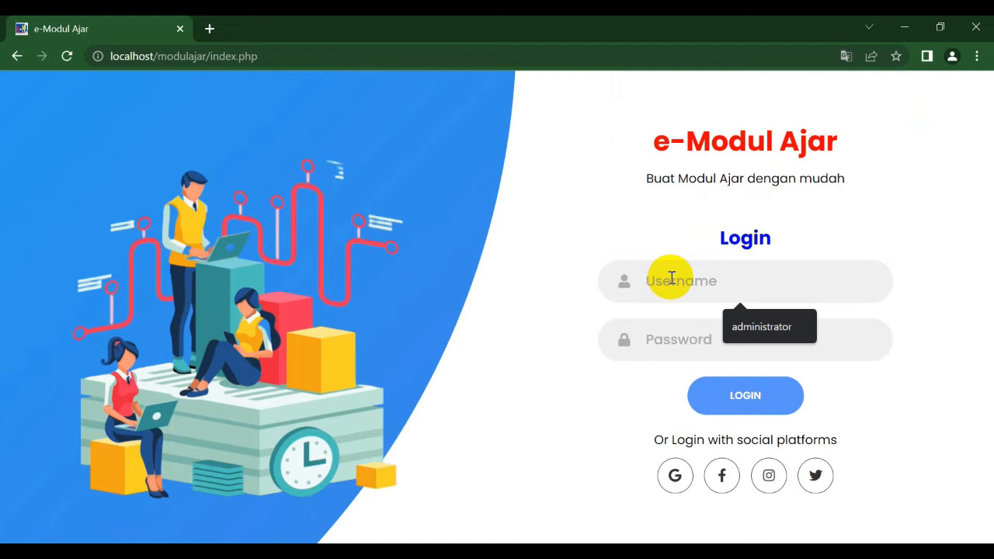
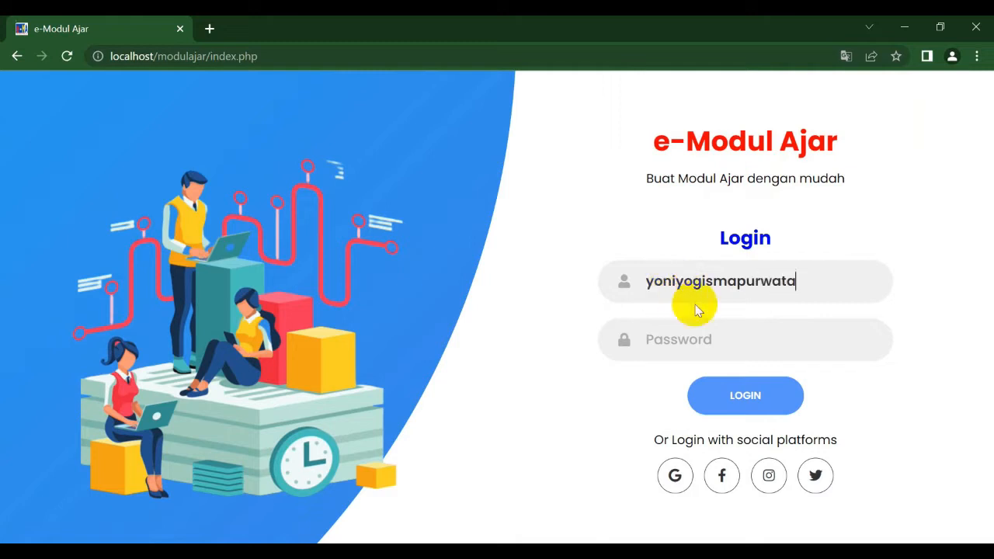
Step: Log in to the app with the teacher's username and password
left_click(687, 334)
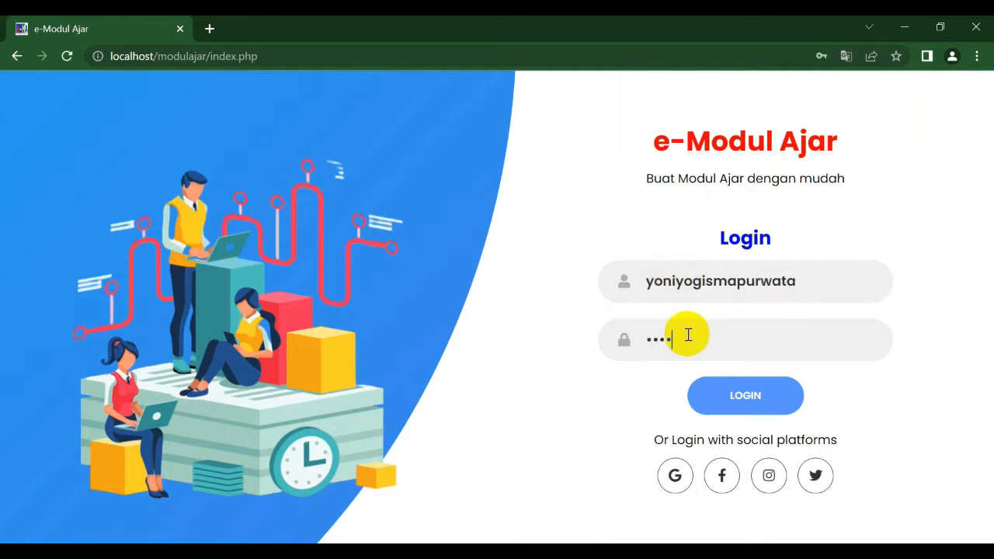
left_click(730, 394)
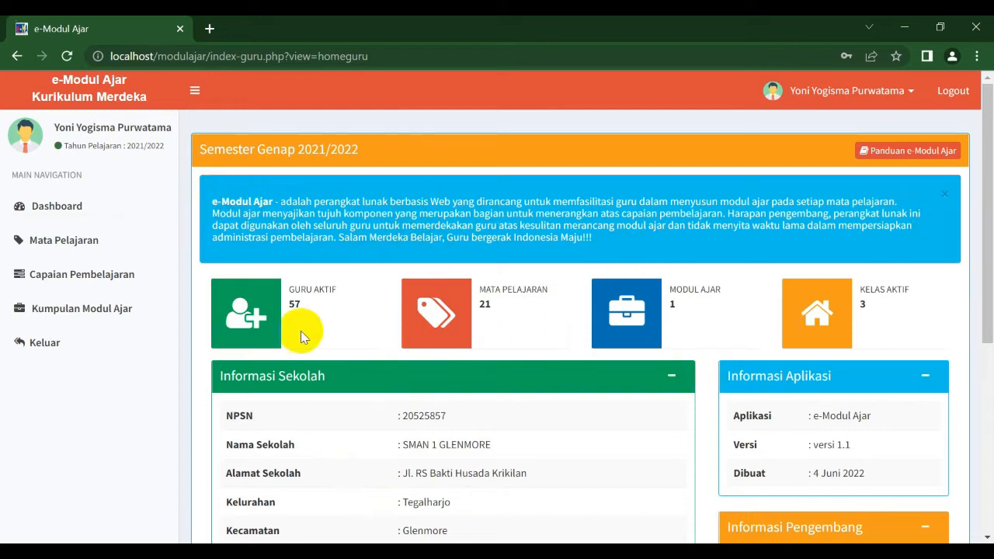
Step: Open the Panduan e-Modul Ajar guide, scroll through its pages, and close it
left_click_drag(985, 294, 979, 260)
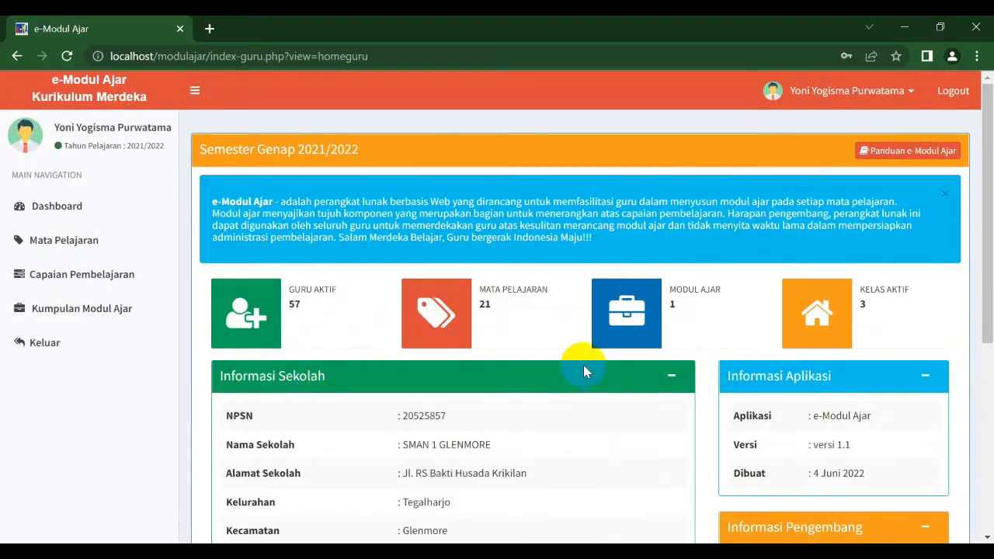
left_click(905, 153)
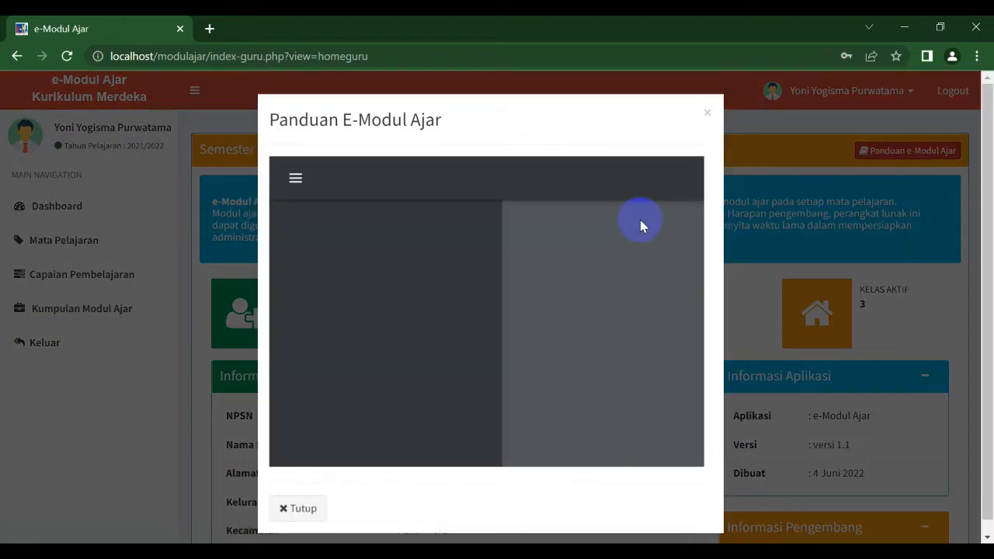
scroll(701, 234, "down", 3)
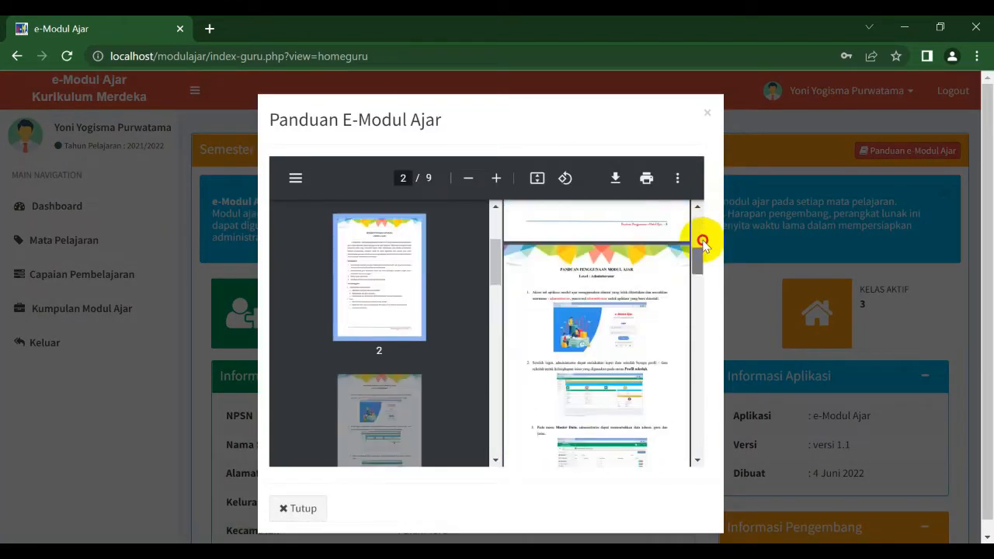
scroll(701, 217, "up", 3)
left_click(707, 113)
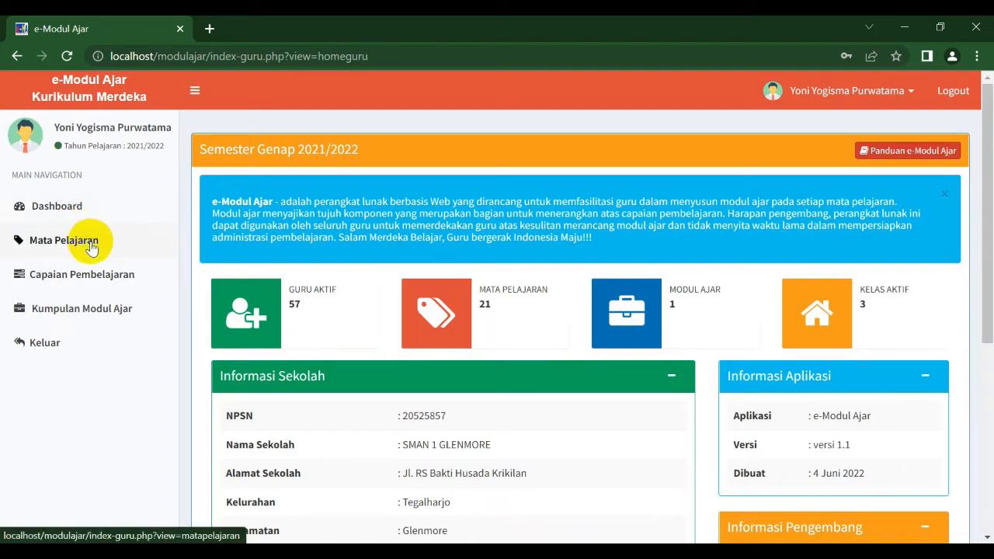
Step: Open the subject list and its add-subject form, then cancel without saving
left_click(90, 244)
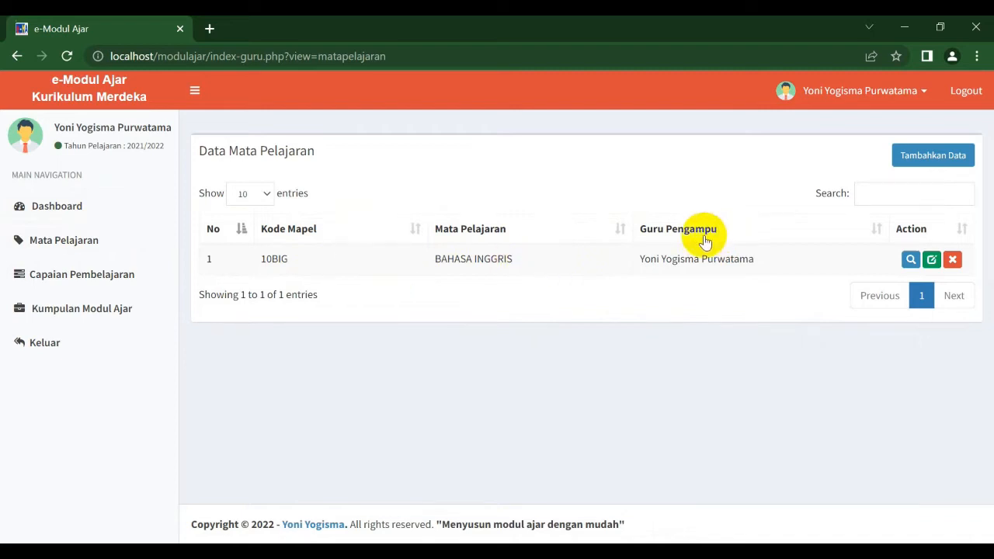
left_click(918, 165)
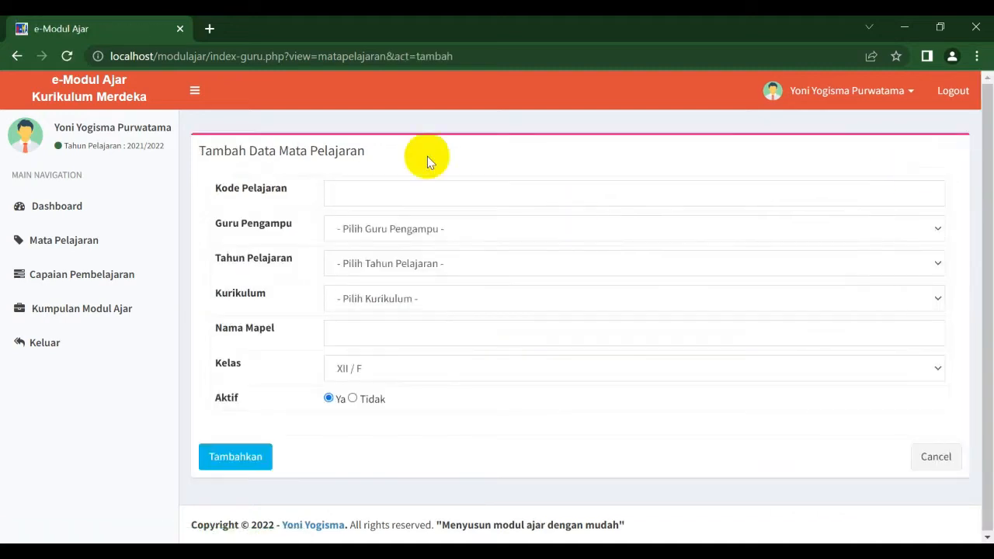
left_click(940, 457)
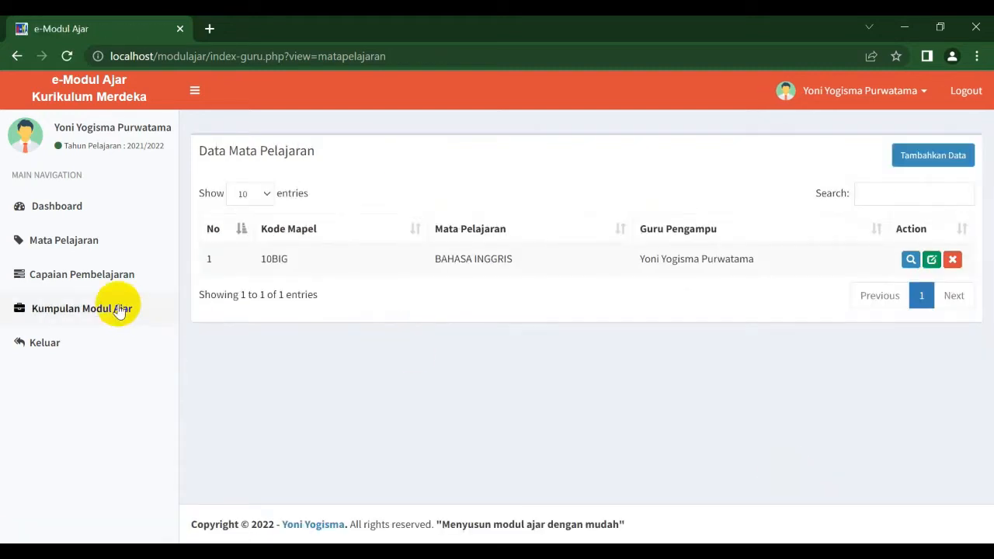
Step: Open the learning outcomes page and display the entries for class 1 - X / E
left_click(90, 275)
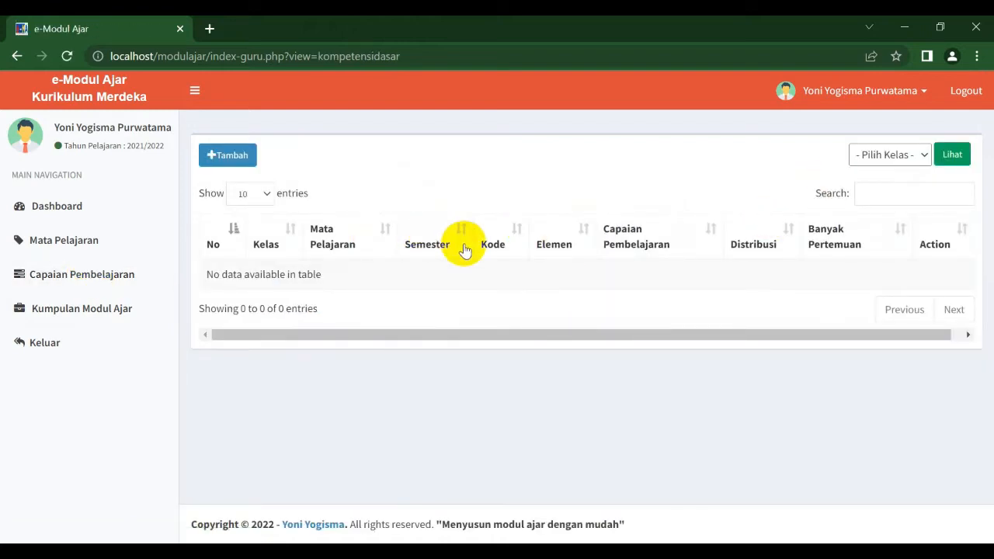
left_click(880, 163)
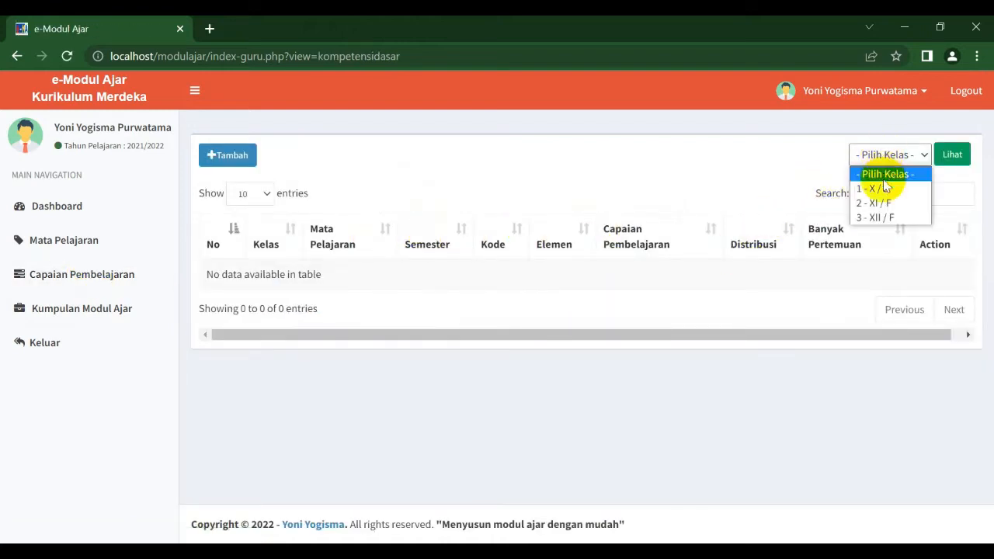
left_click(886, 190)
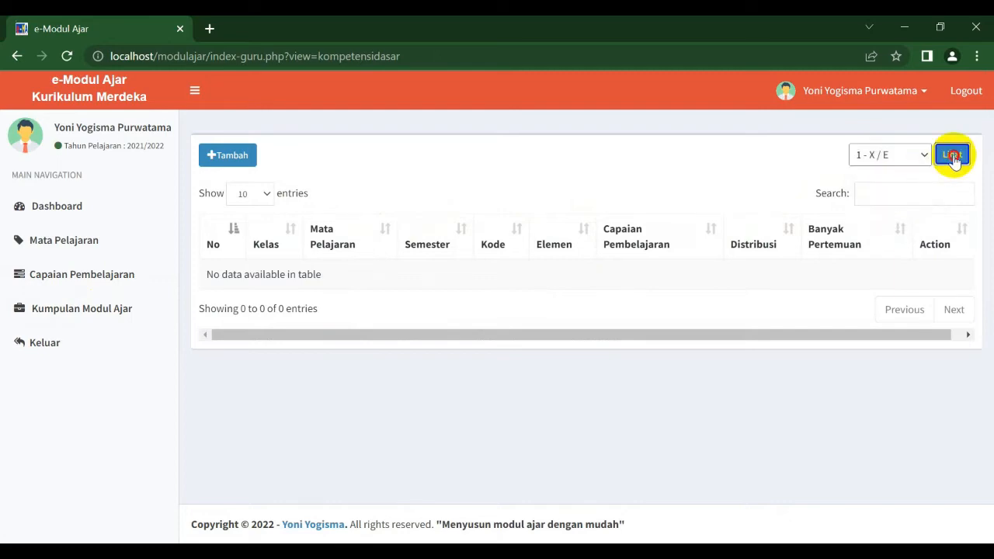
left_click(954, 156)
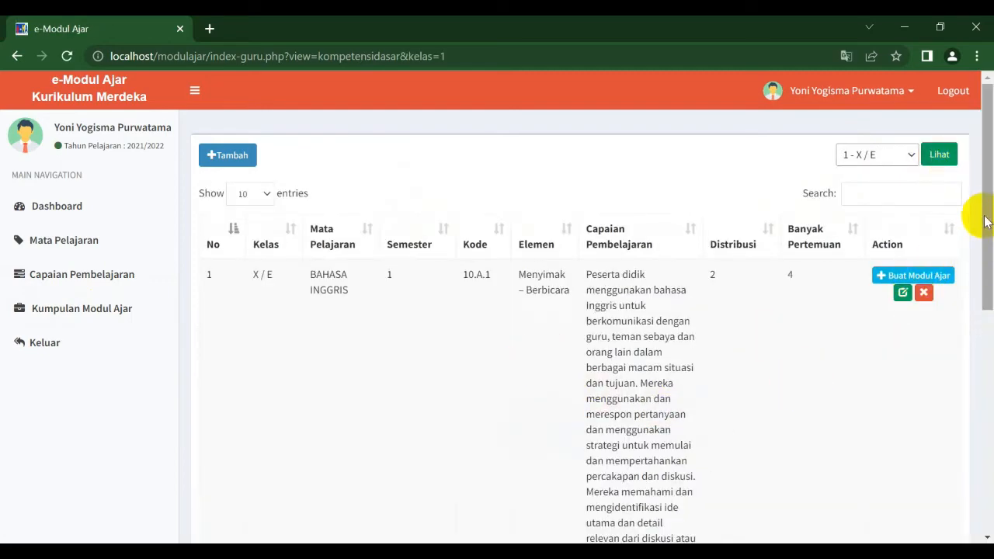
mouse_move(986, 215)
left_mouse_down()
mouse_move(981, 455)
mouse_move(987, 206)
left_mouse_up()
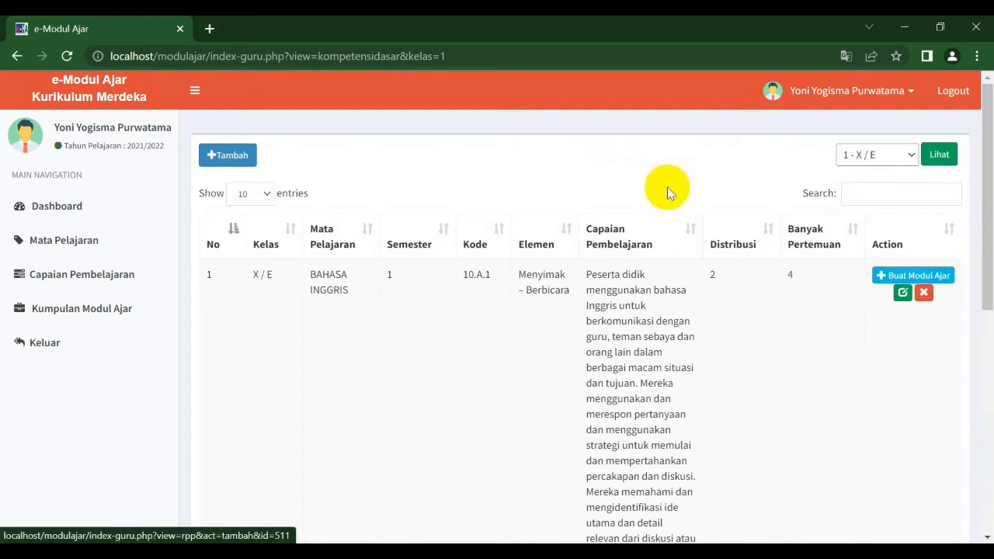
Step: Start a new learning outcome for BAHASA INGGRIS, class X / E, semester 1
left_click(247, 157)
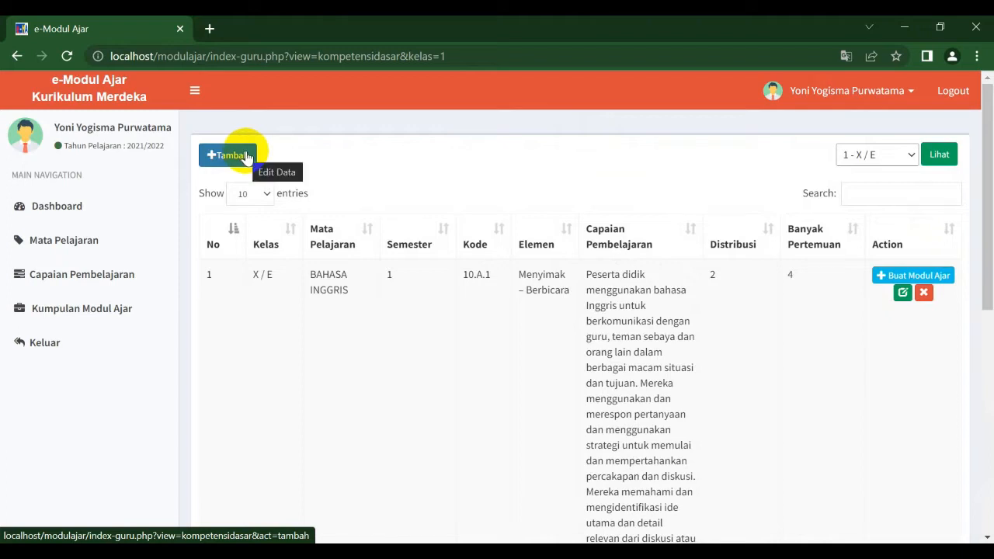
left_click(247, 157)
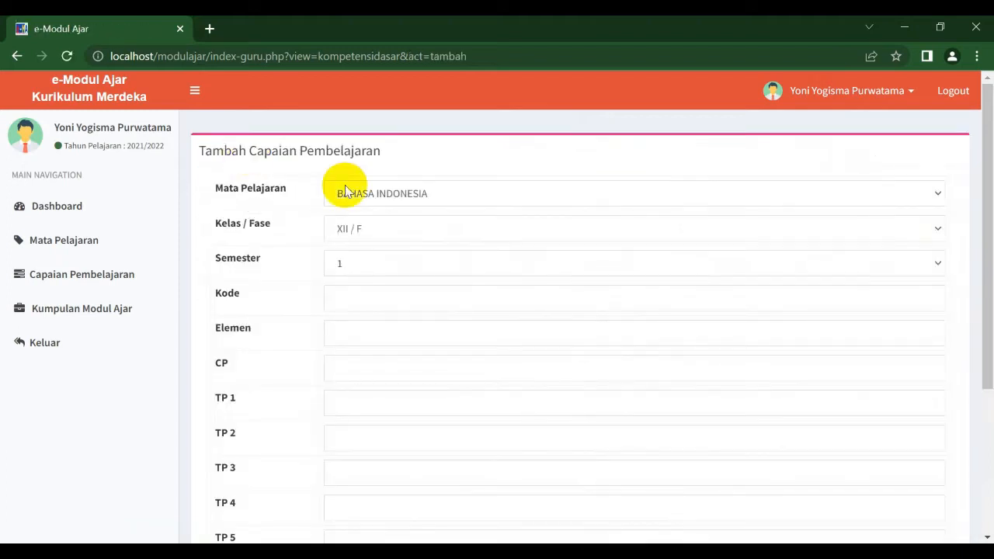
left_click(385, 195)
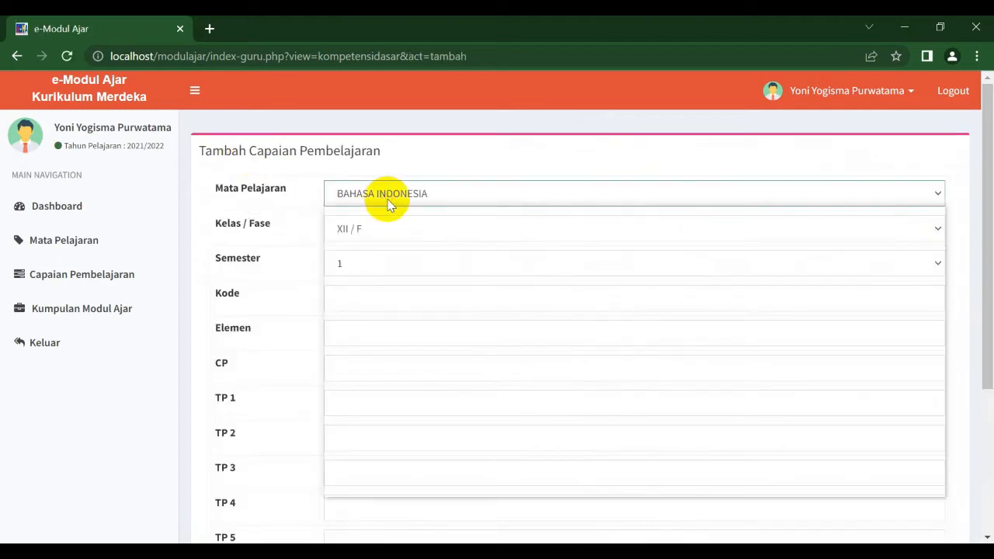
left_click(603, 475)
left_click(401, 227)
left_click(394, 247)
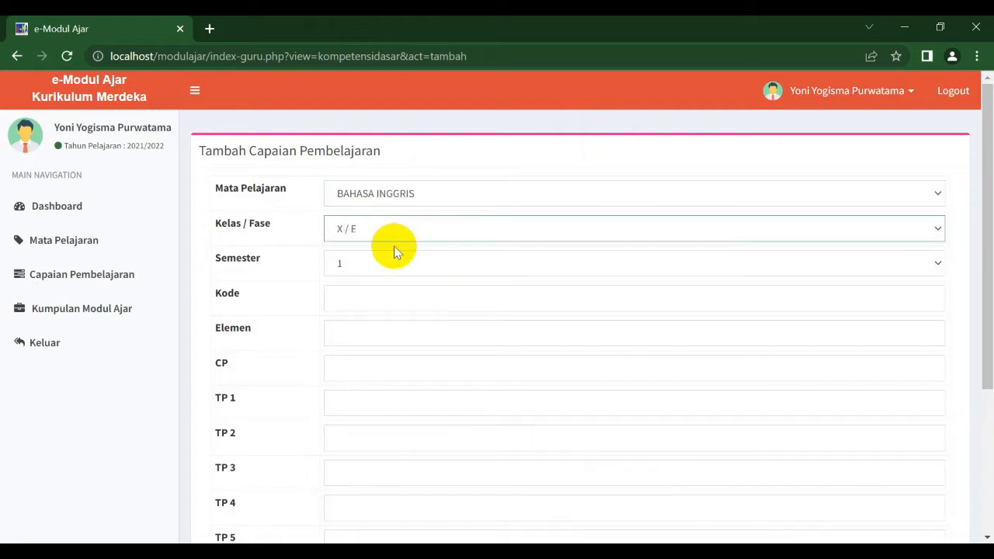
left_click(388, 264)
left_click(388, 265)
Step: Enter the code 10.B.1 and the element Menulis, checking the Bahasa Inggris PDF for reference
left_click(363, 296)
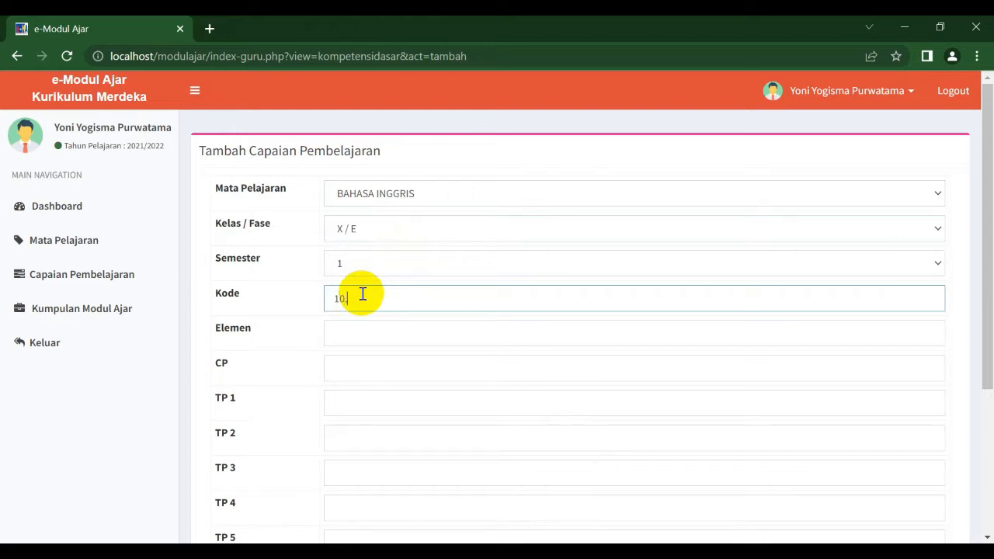
type(".1")
left_click(183, 551)
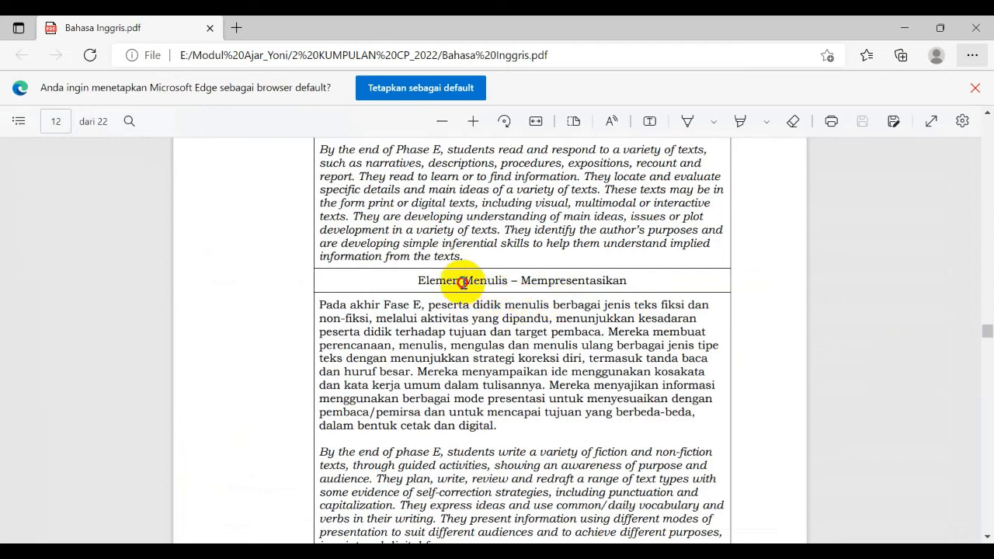
left_click_drag(462, 281, 507, 284)
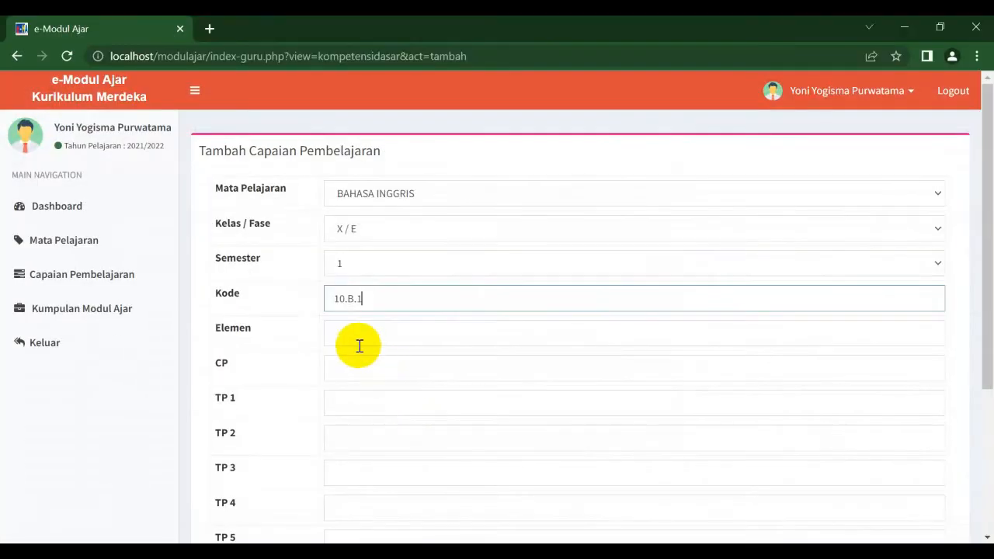
type("10.B.1")
left_click(347, 337)
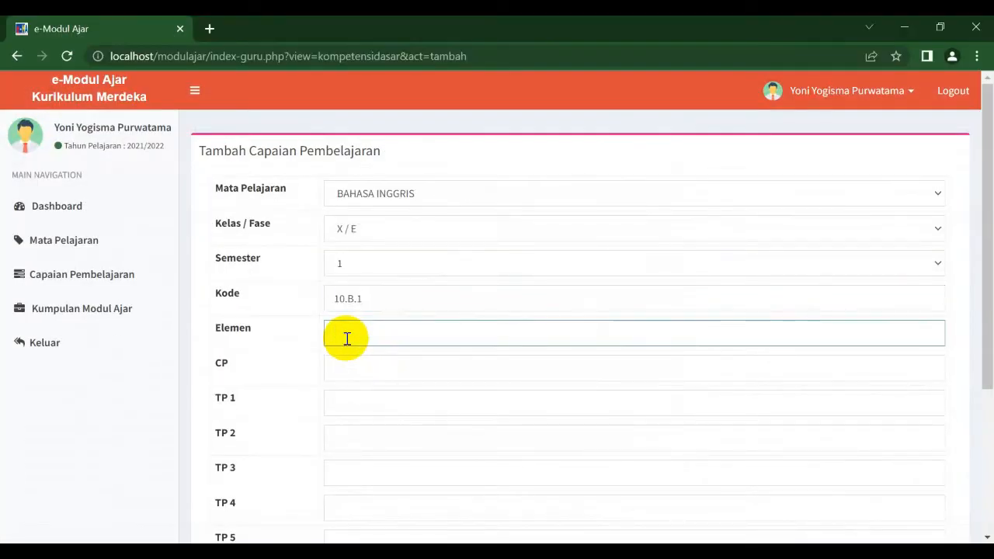
type("Menulis")
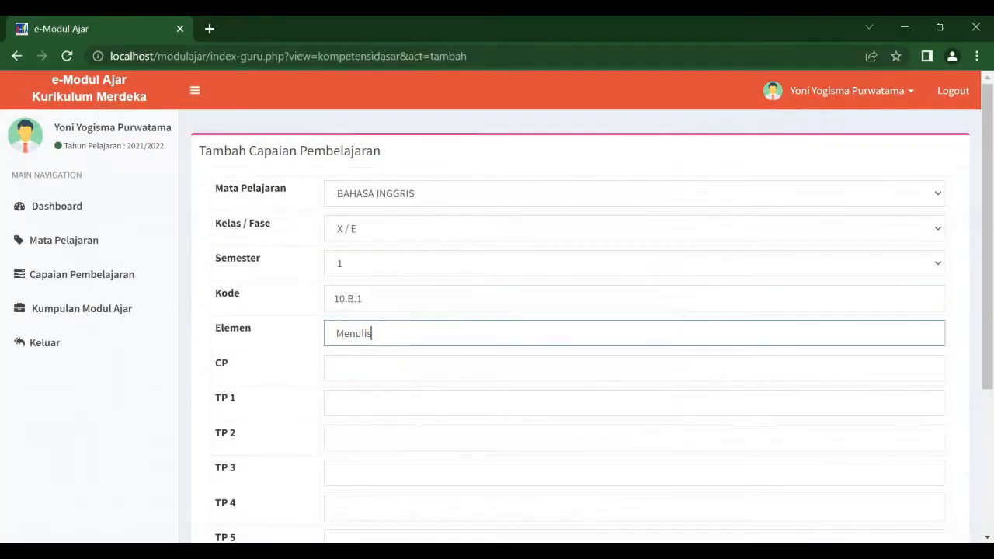
Step: Copy the Menulis Fase E paragraph from the Bahasa Inggris PDF and paste it into the CP field
key("alt+Tab")
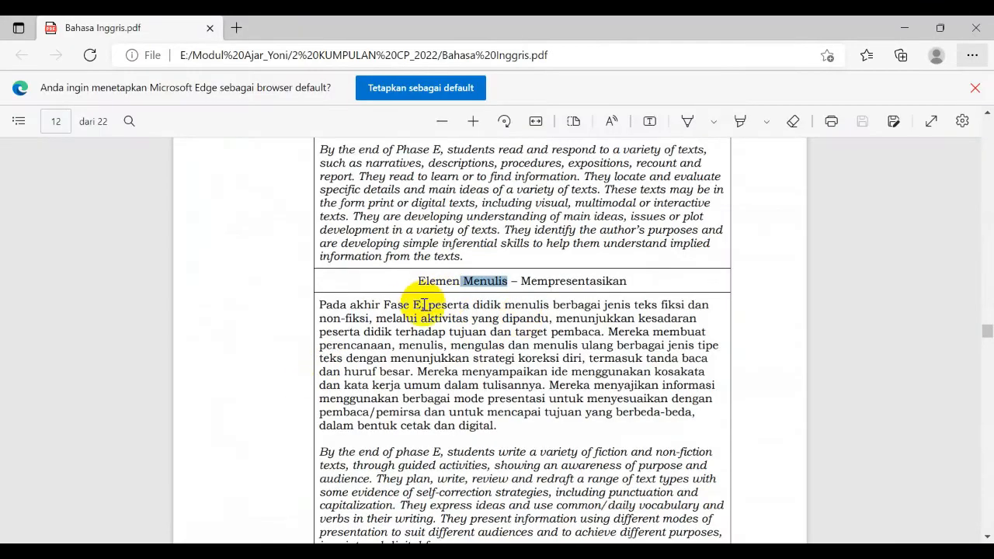
left_click_drag(431, 310, 501, 433)
key("ctrl+c")
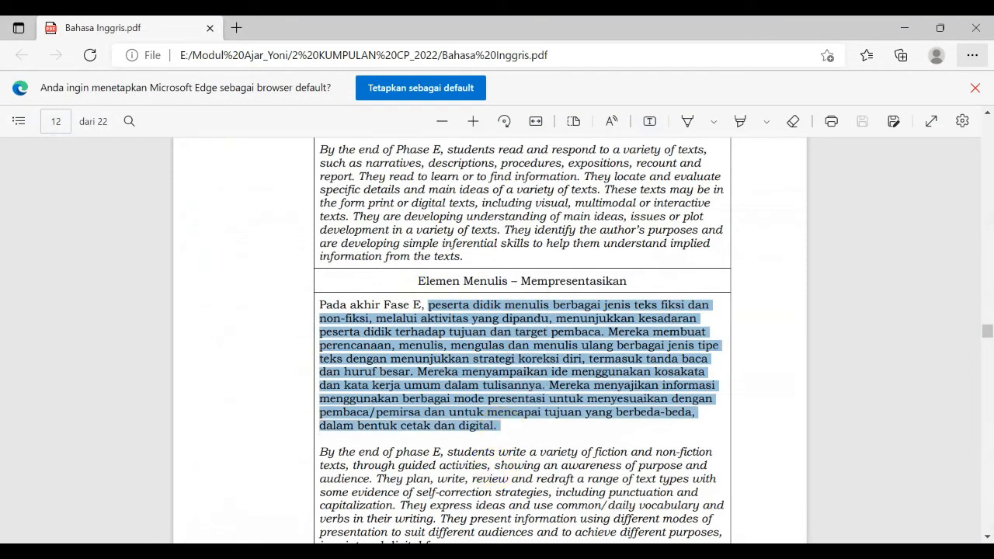
key("alt+Tab")
left_click(396, 362)
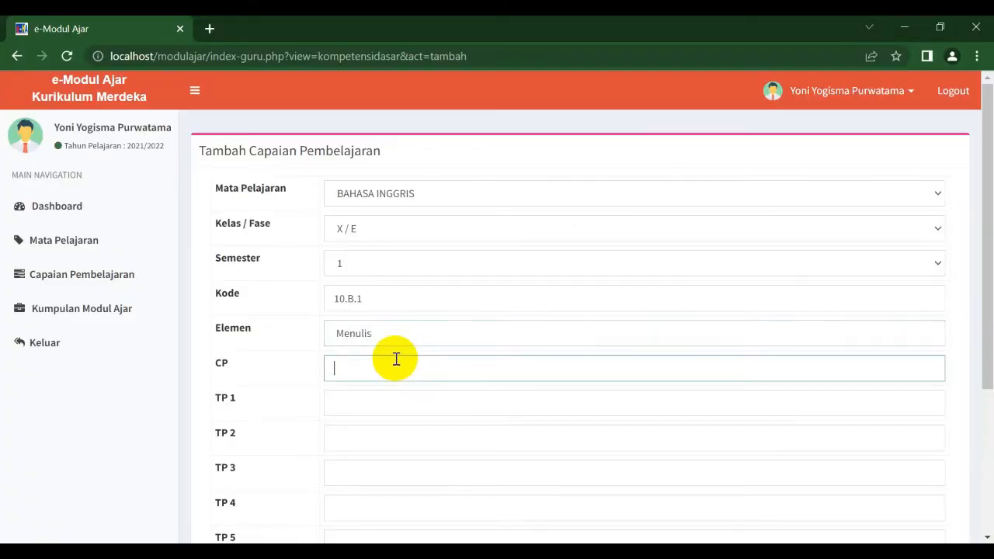
key("ctrl+v")
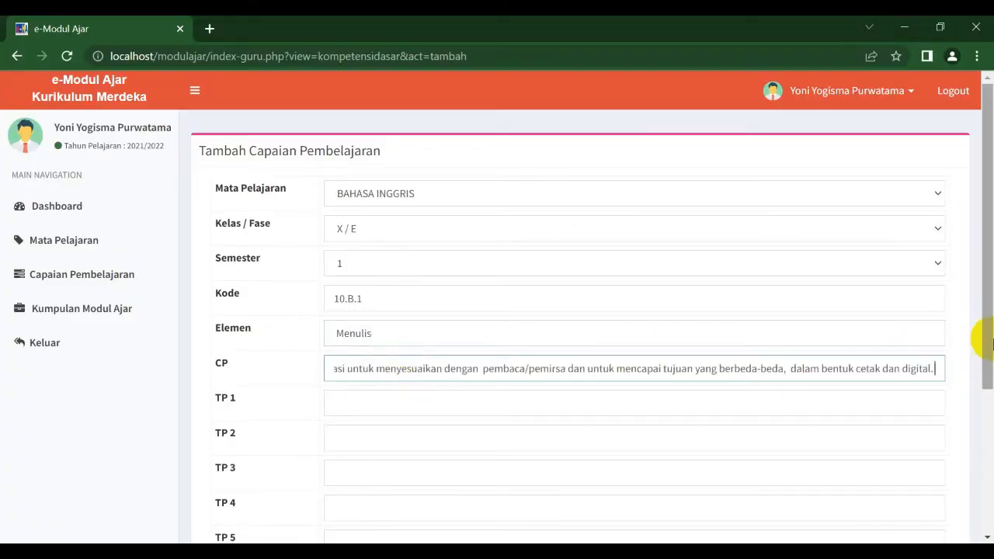
Step: Set Distribusi JP to 2 and Banyak Pertemuan to 6, then submit the learning outcome
left_click_drag(989, 331, 989, 483)
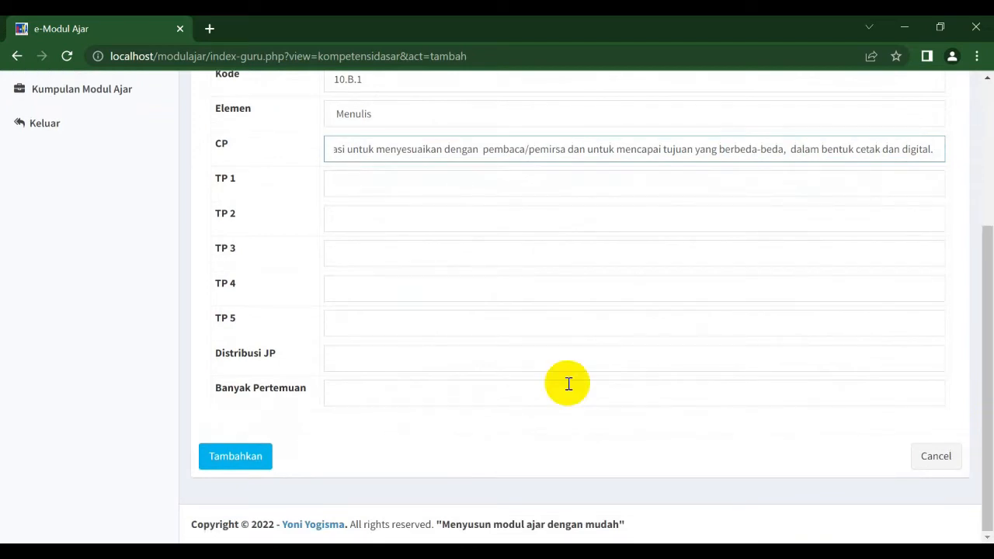
left_click(352, 363)
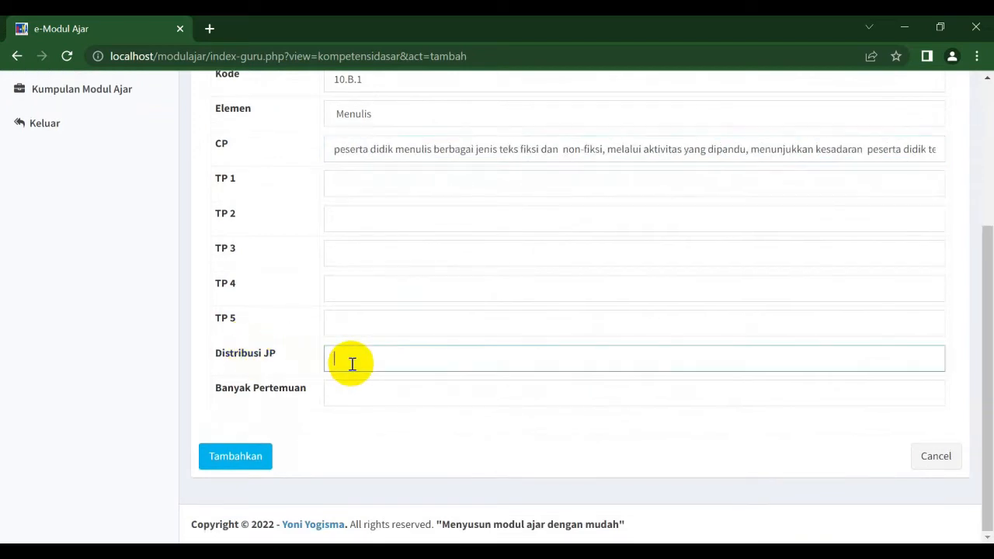
type("2")
left_click(352, 397)
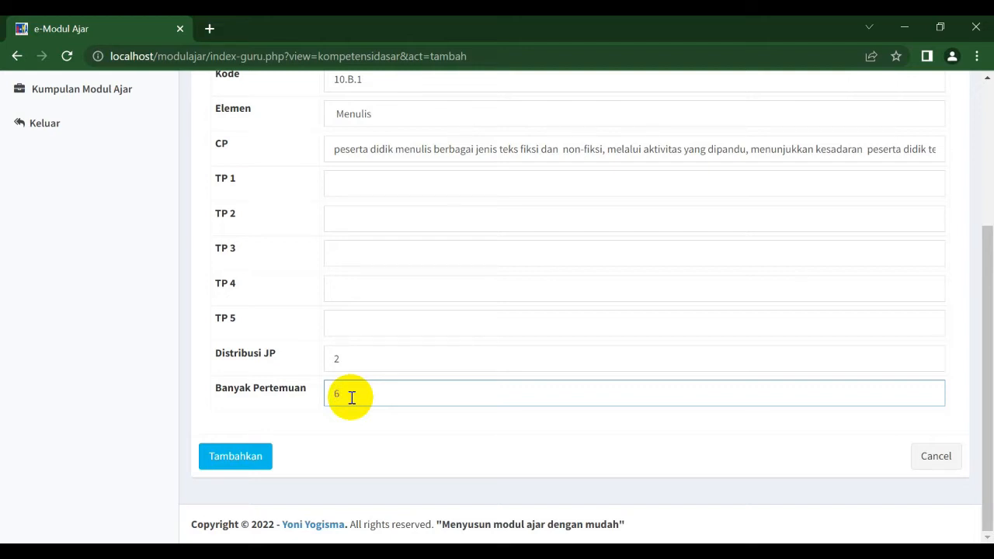
left_click(251, 459)
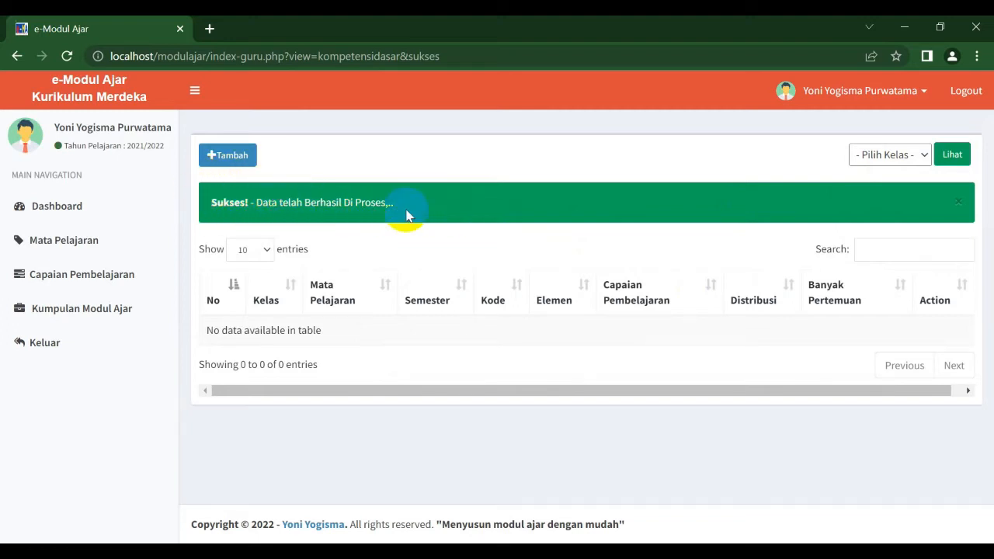
Step: Display the learning outcomes for class 1 - X / E
left_click(870, 158)
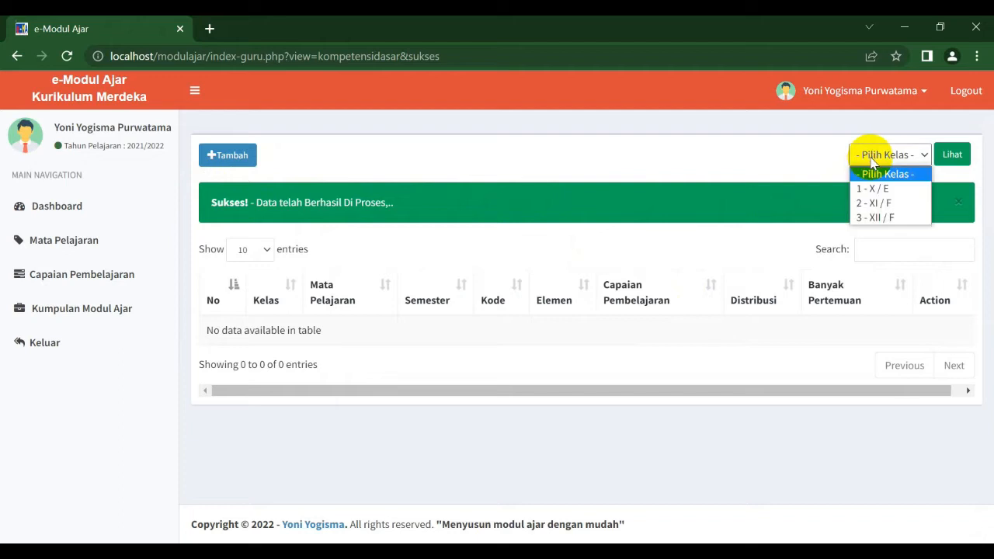
left_click(877, 188)
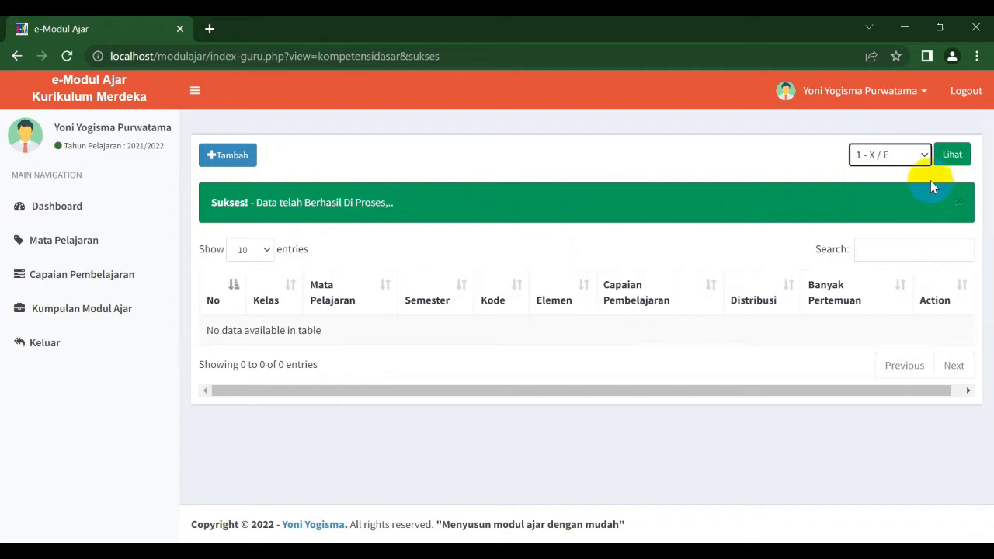
left_click(957, 160)
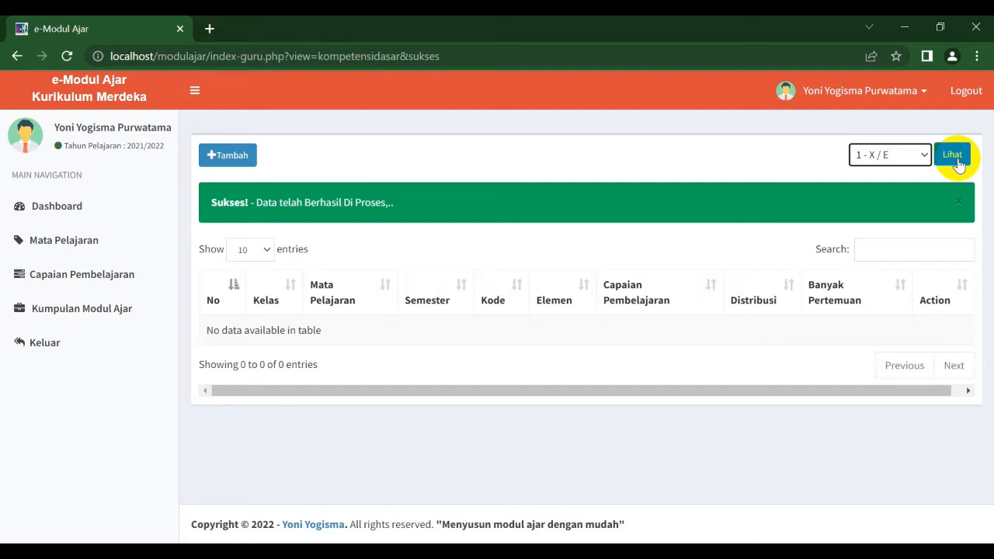
Step: Start a new teaching module from the Bahasa Inggris Menulis learning outcome row
left_click_drag(990, 141, 991, 341)
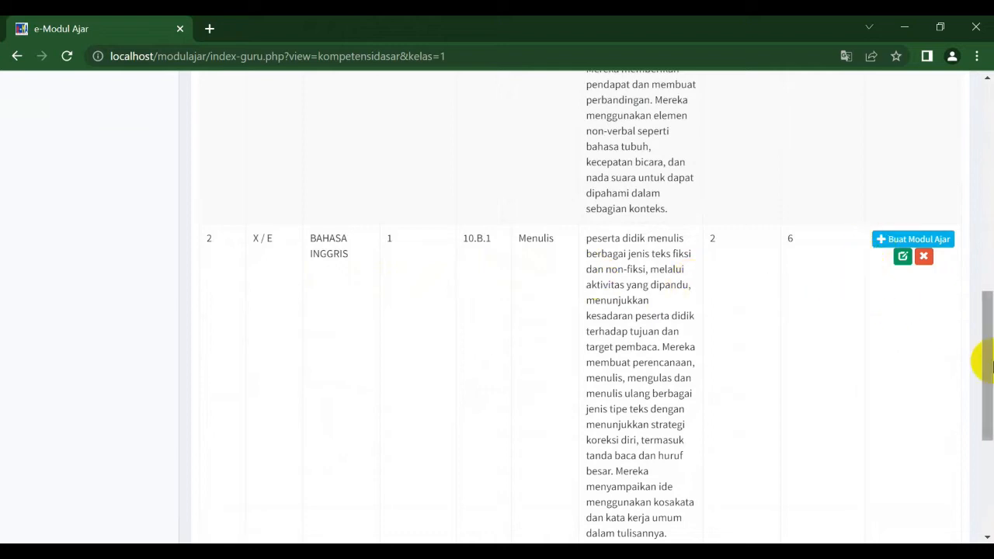
left_click_drag(987, 360, 982, 336)
left_click(883, 316)
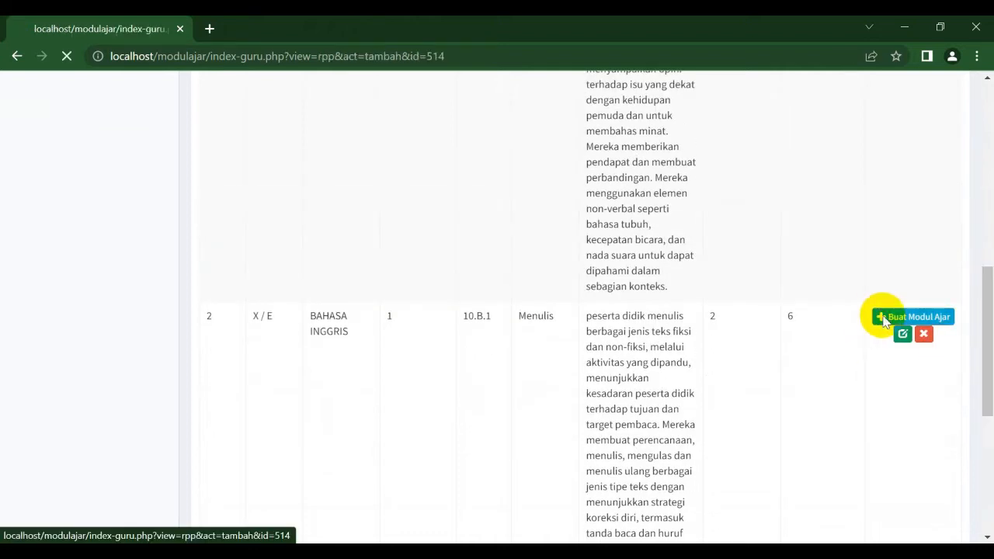
Step: Set the module's Jenjang to SMA
mouse_move(980, 178)
left_mouse_down()
mouse_move(983, 355)
mouse_move(978, 167)
left_mouse_up()
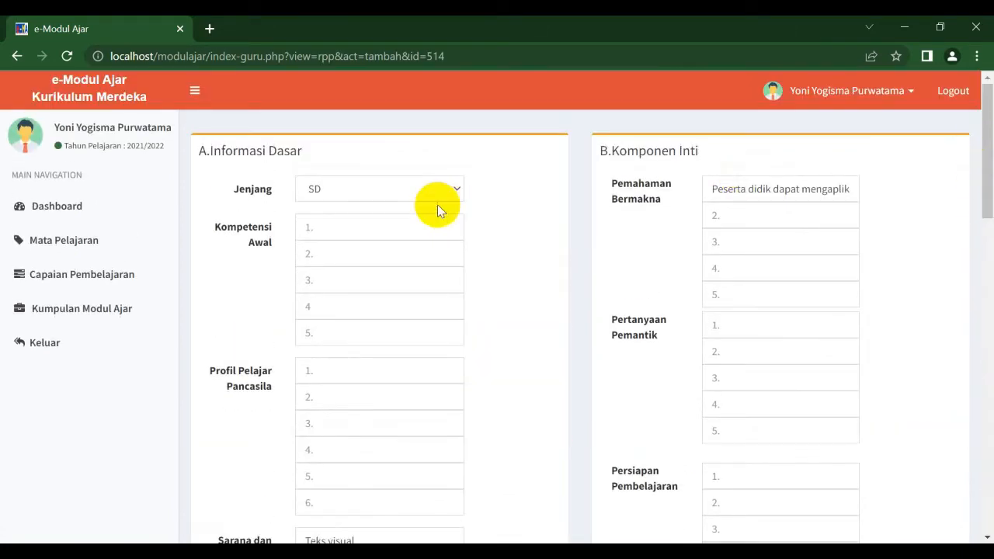
left_click(418, 193)
left_click(400, 243)
Step: Enter 'Sudah menguasai materi terkait pada fase sebelumnya' as the first Kompetensi Awal item
left_click(366, 238)
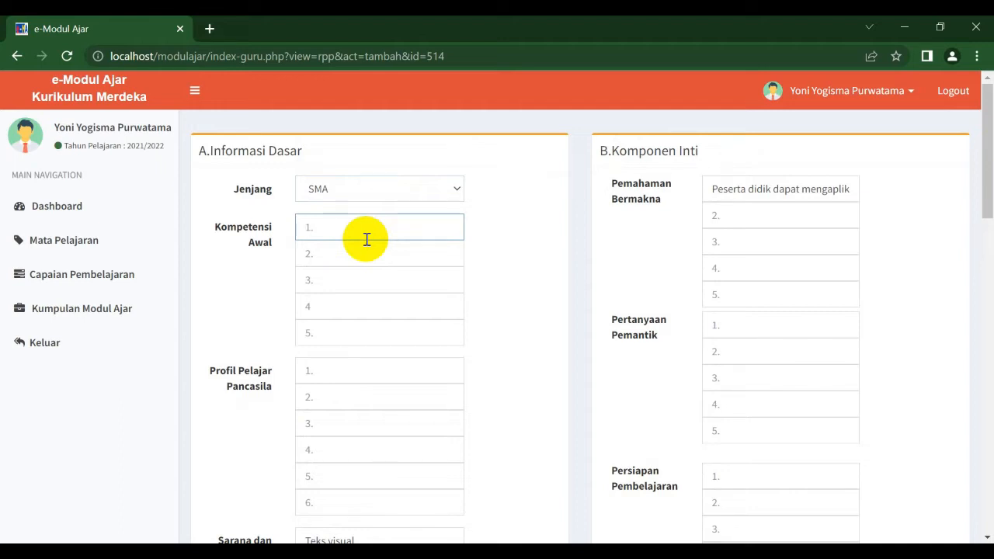
type("Sudah menguasai materi terkai")
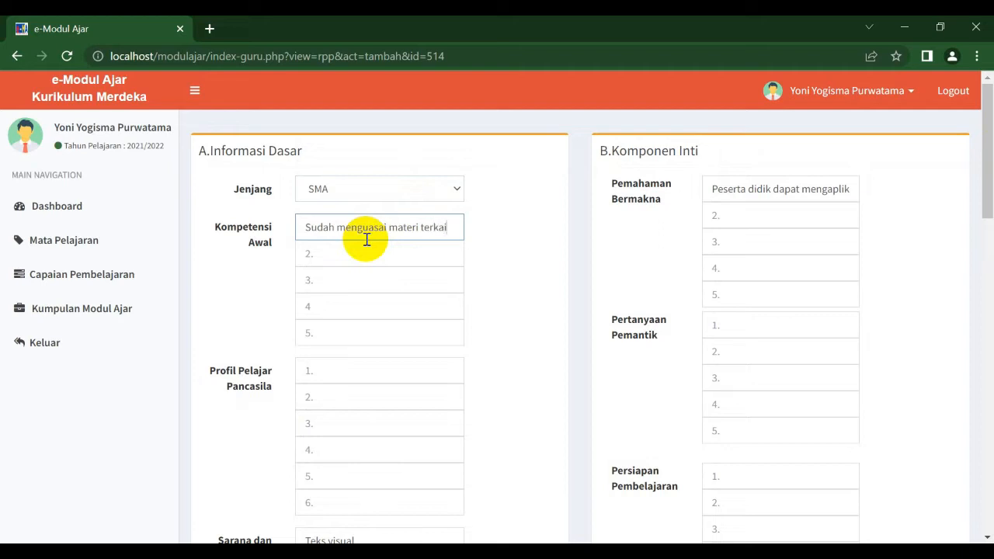
type("t pada fase")
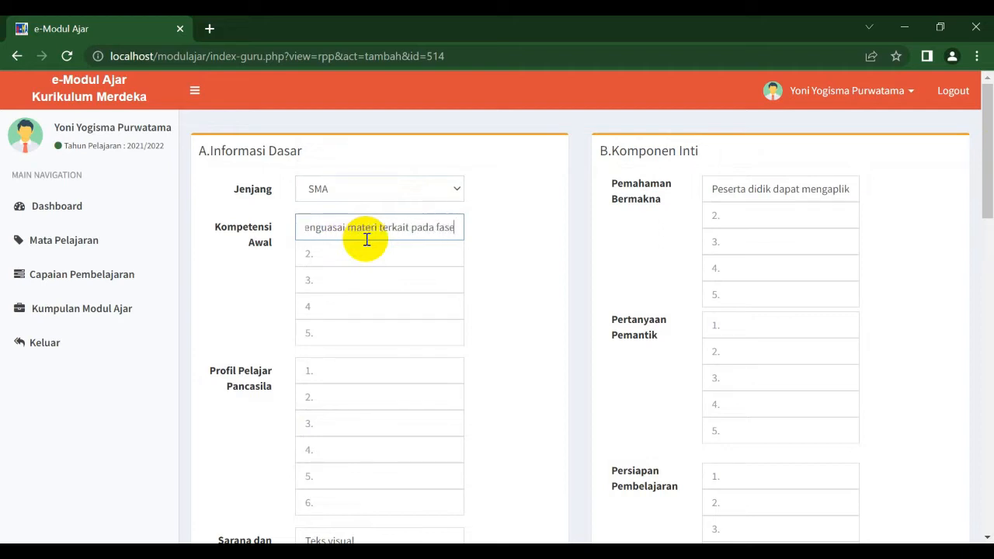
type(" sebel")
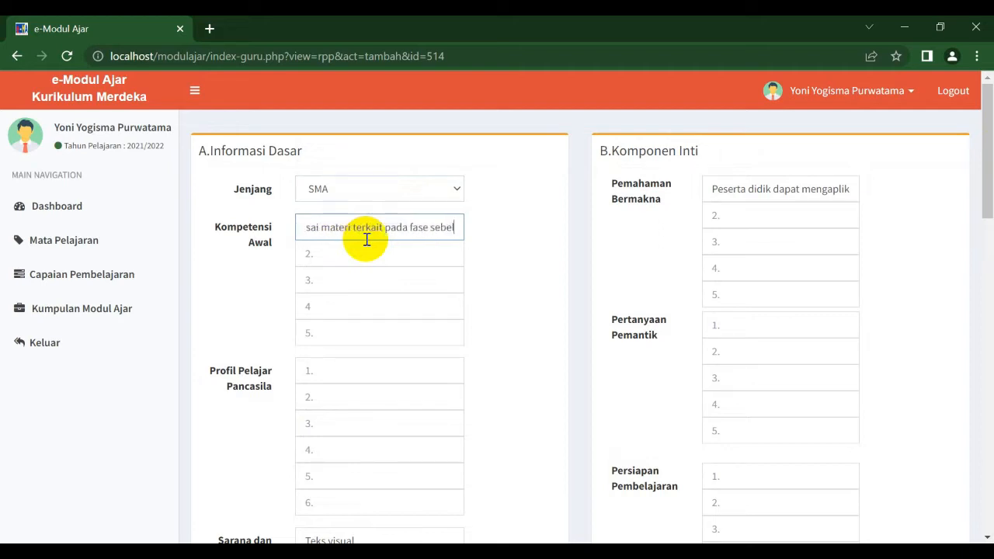
type("umnya")
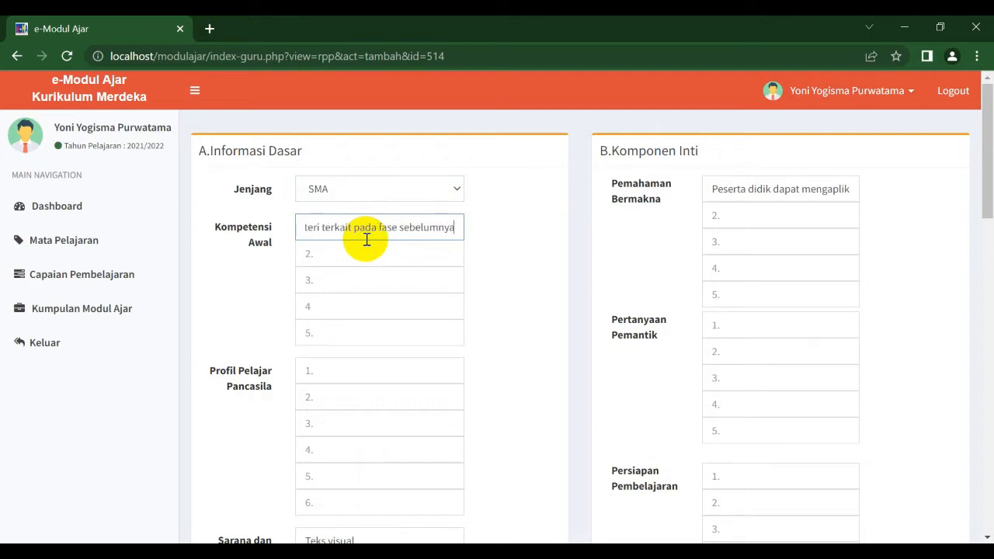
Step: Enter Mandiri and Gotong royong as the first two Profil Pelajar Pancasila items
left_click(366, 368)
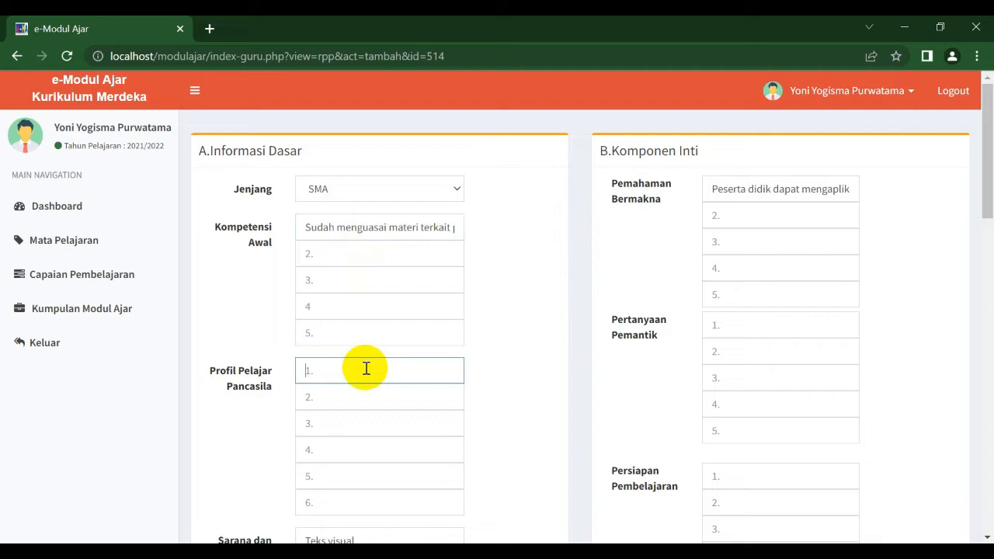
type("Mandiri")
left_click(366, 397)
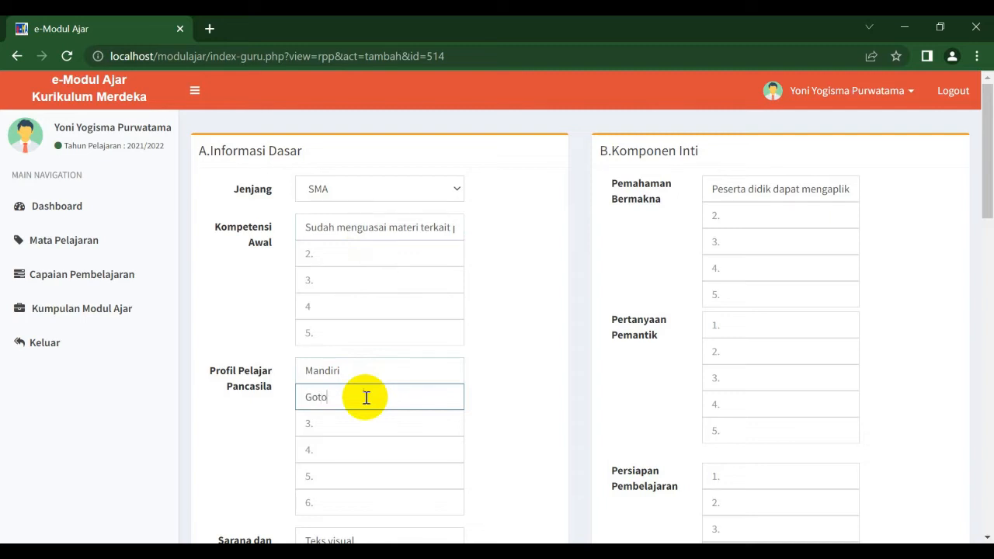
type("Gotong royong")
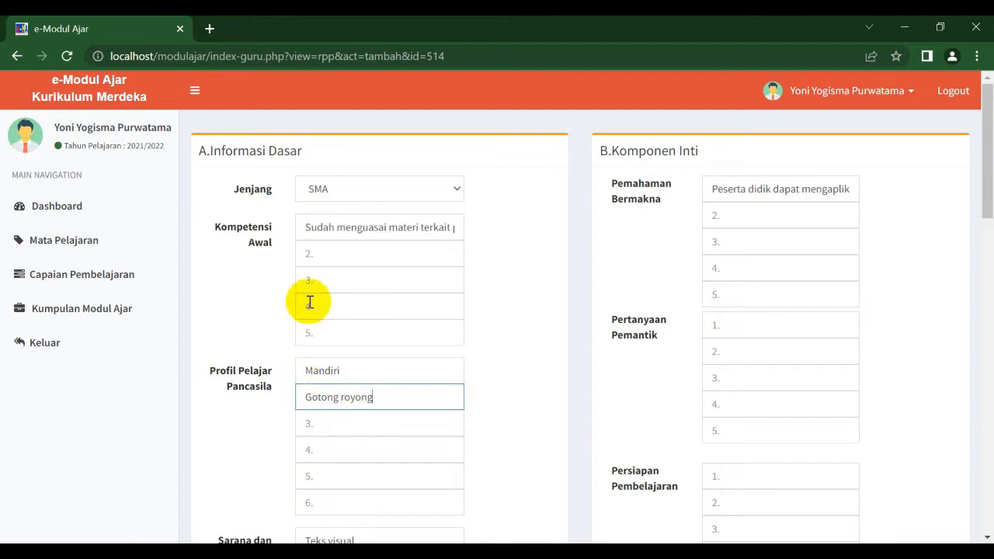
Step: Fill Kompetensi Awal items 2 to 5 with '-'
left_click(332, 258)
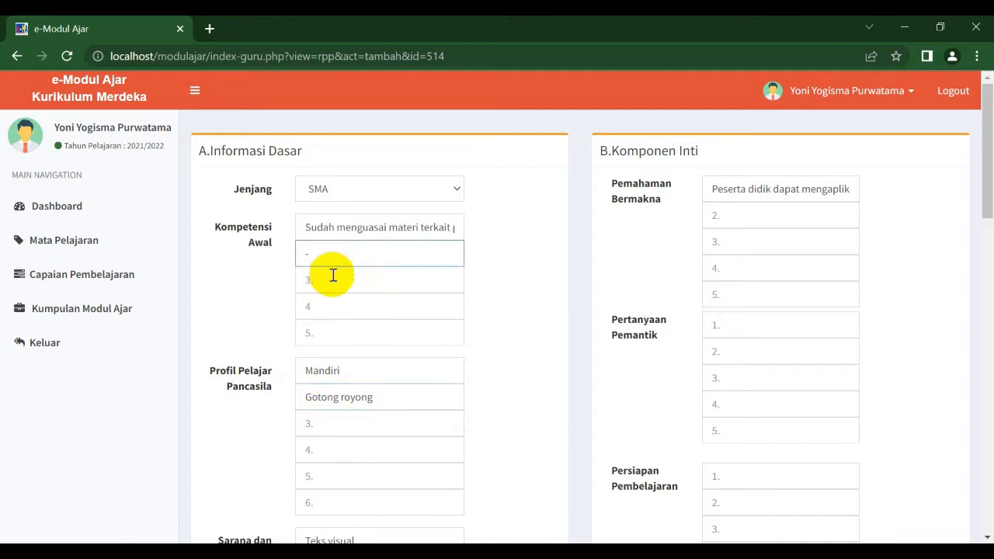
left_click(333, 280)
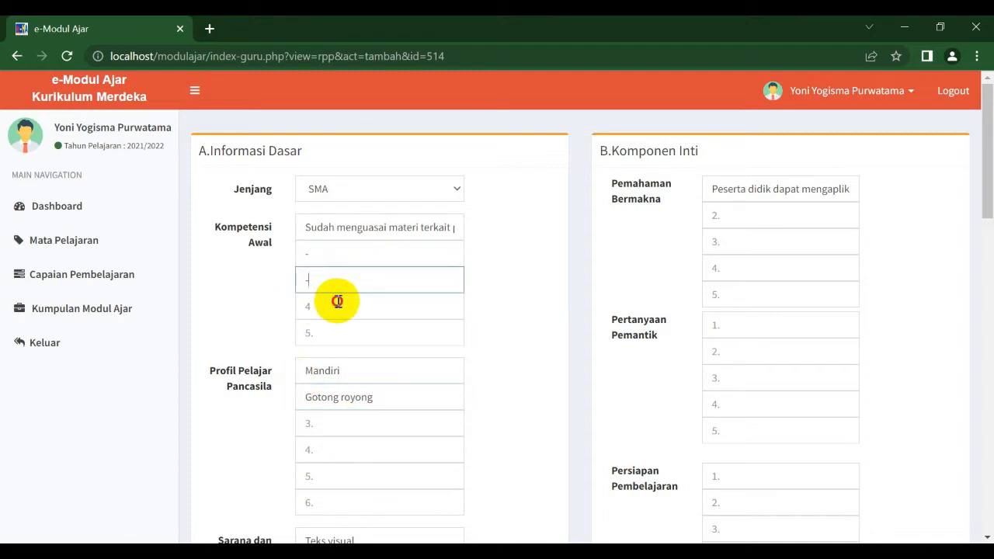
type("-")
left_click(338, 304)
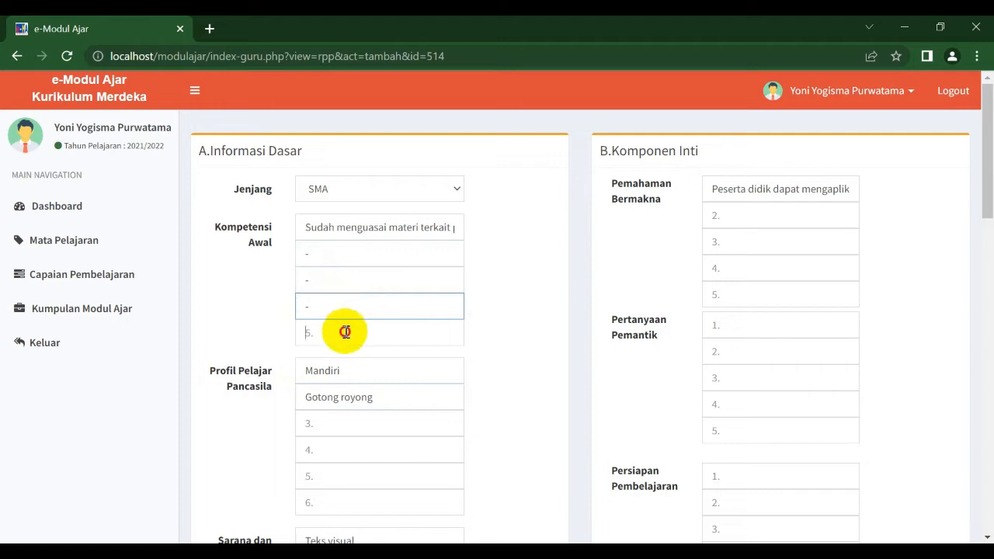
left_click(346, 331)
type("-")
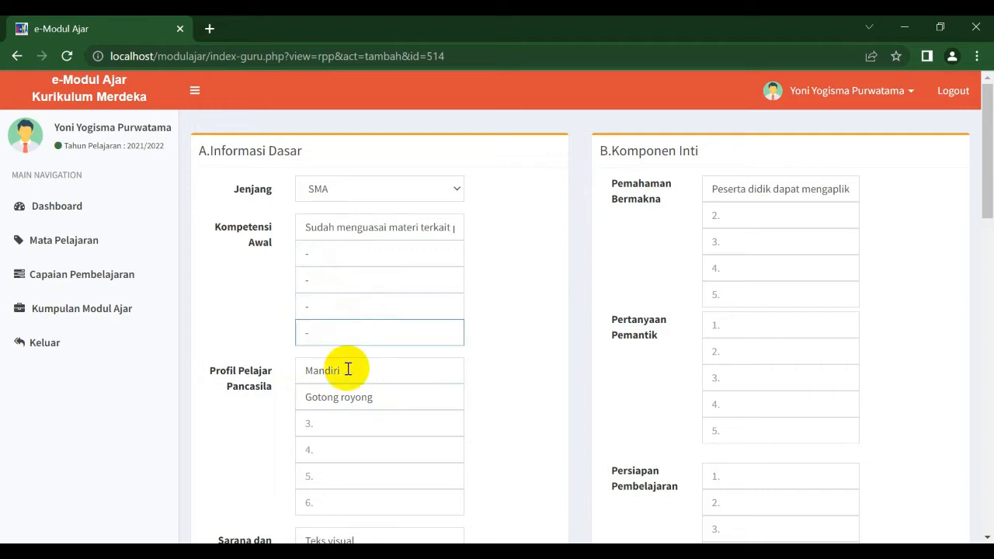
Step: Fill Profil Pelajar Pancasila items 3 to 6 with '-'
left_click(350, 429)
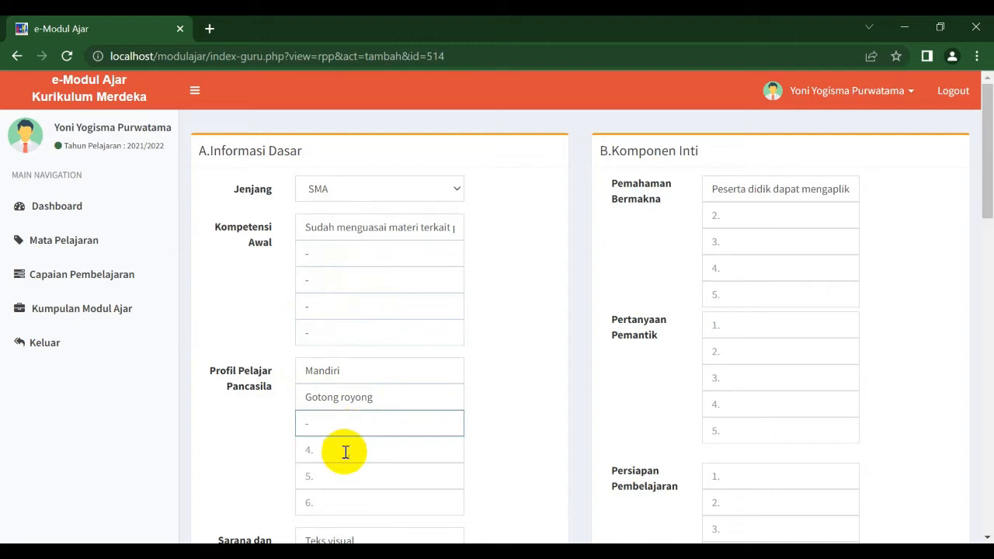
left_click(346, 451)
type("-")
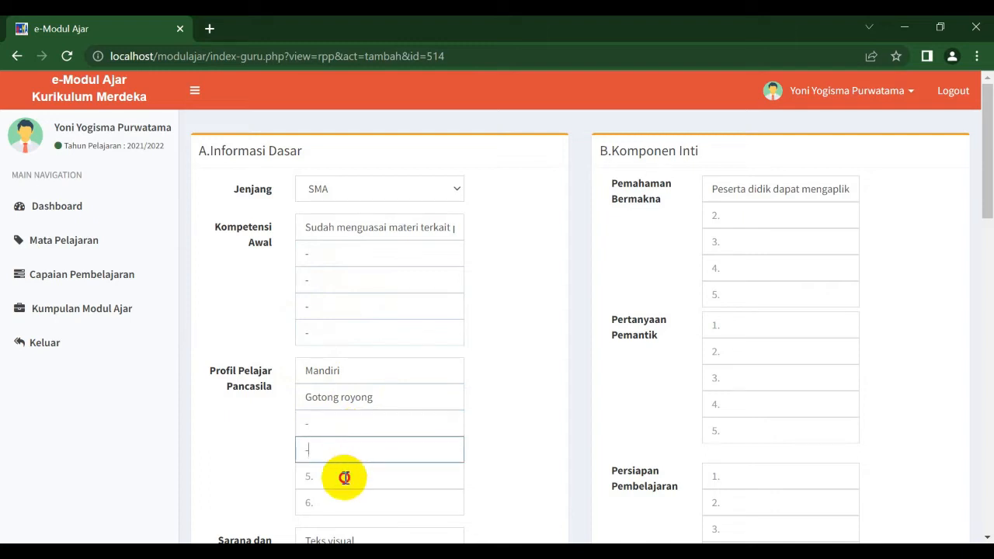
left_click(346, 477)
left_click(346, 506)
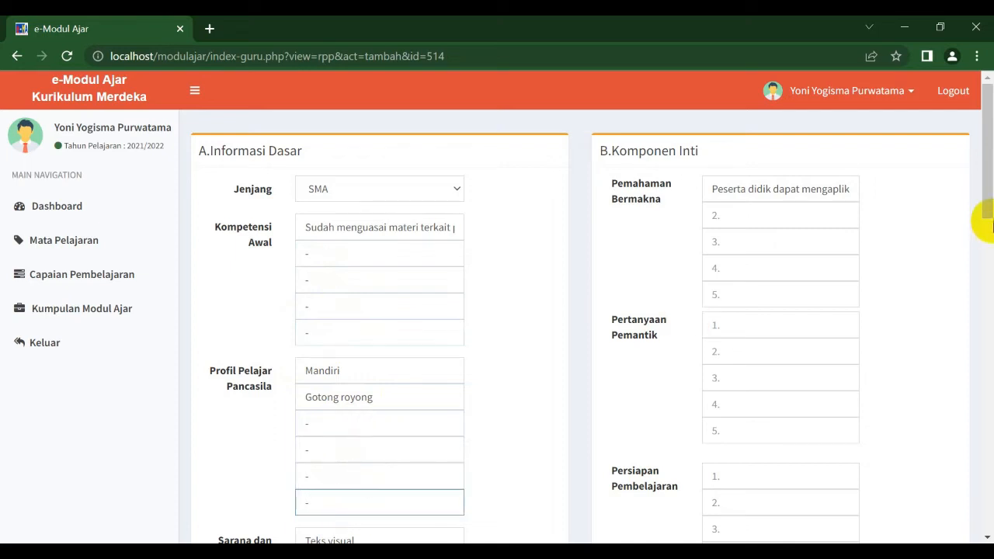
Step: Replace the first Sarana dan Prasarana item with 'BTP Kurikulum Merdeka'
left_click_drag(990, 200, 990, 298)
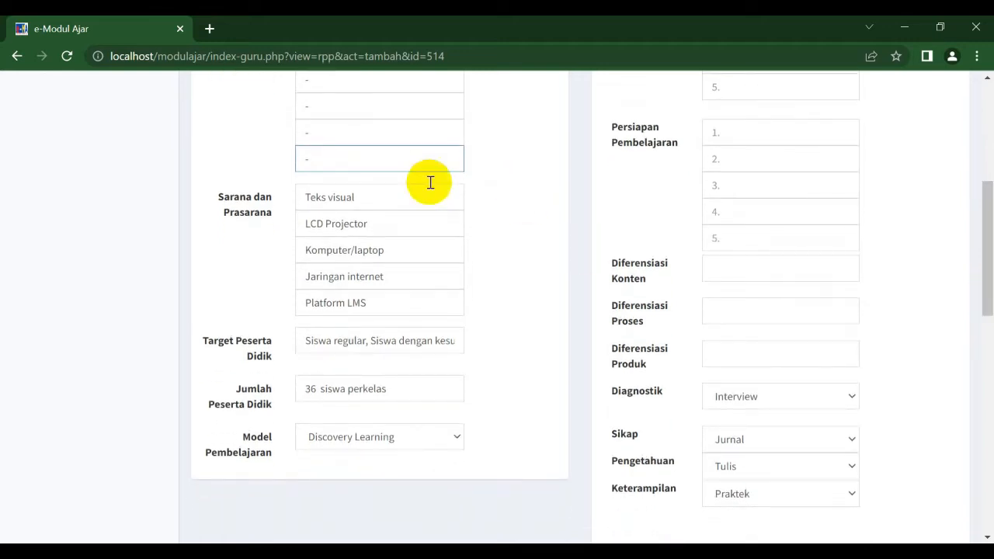
left_click_drag(377, 194, 278, 205)
left_click_drag(393, 231, 303, 230)
left_click_drag(403, 250, 311, 251)
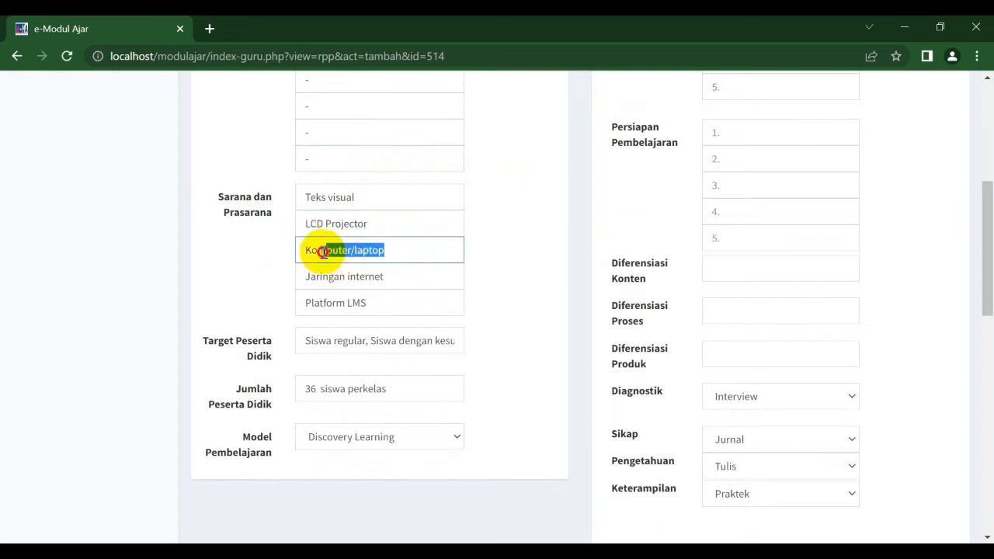
left_click(350, 255)
left_click_drag(360, 198, 300, 197)
type("BTP Kuriku")
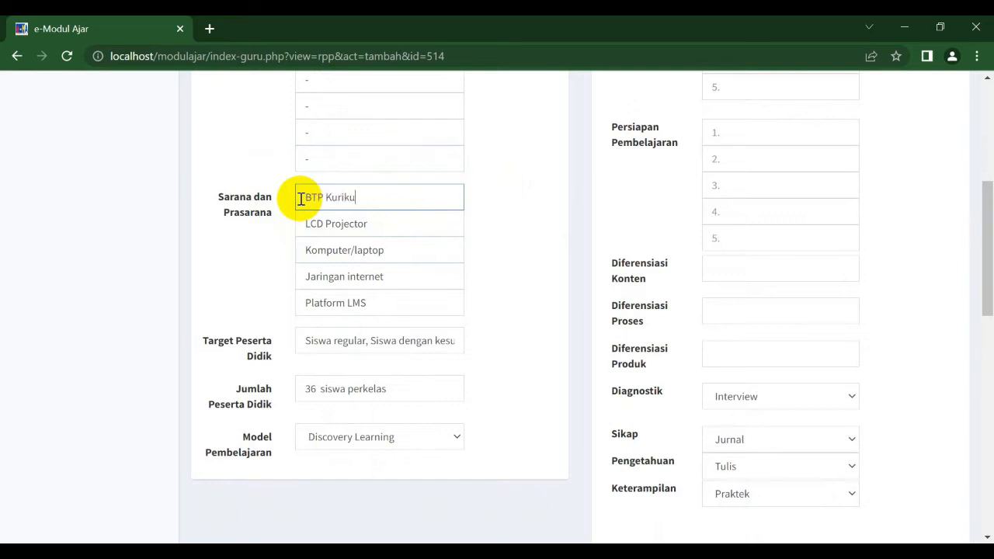
type("lum Merdeka")
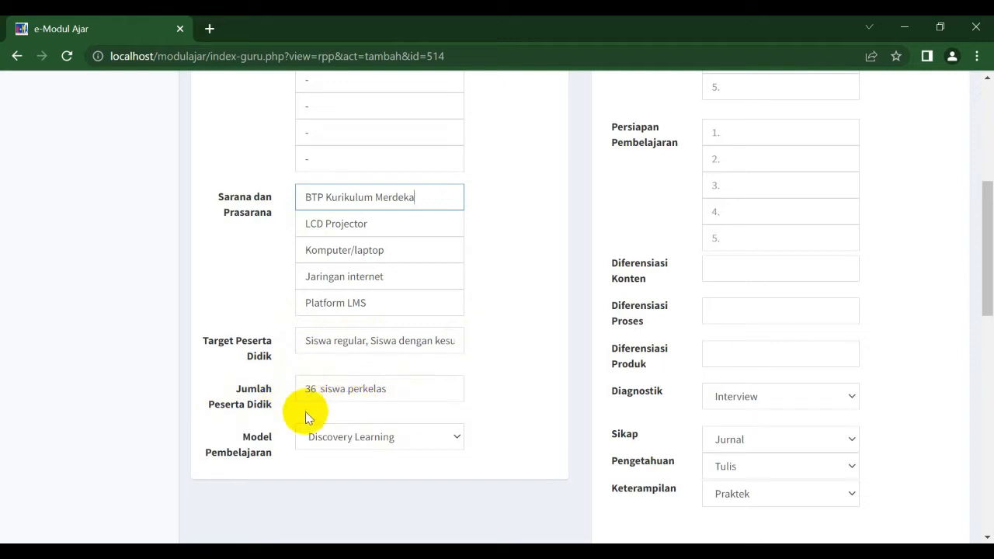
Step: Choose Project Based Learning as the Model Pembelajaran
left_click(379, 444)
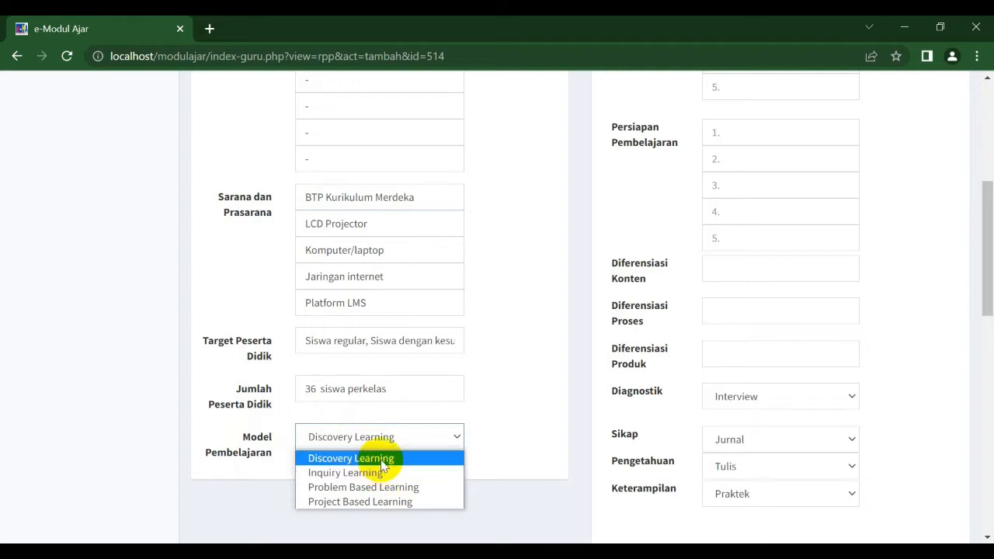
left_click(393, 504)
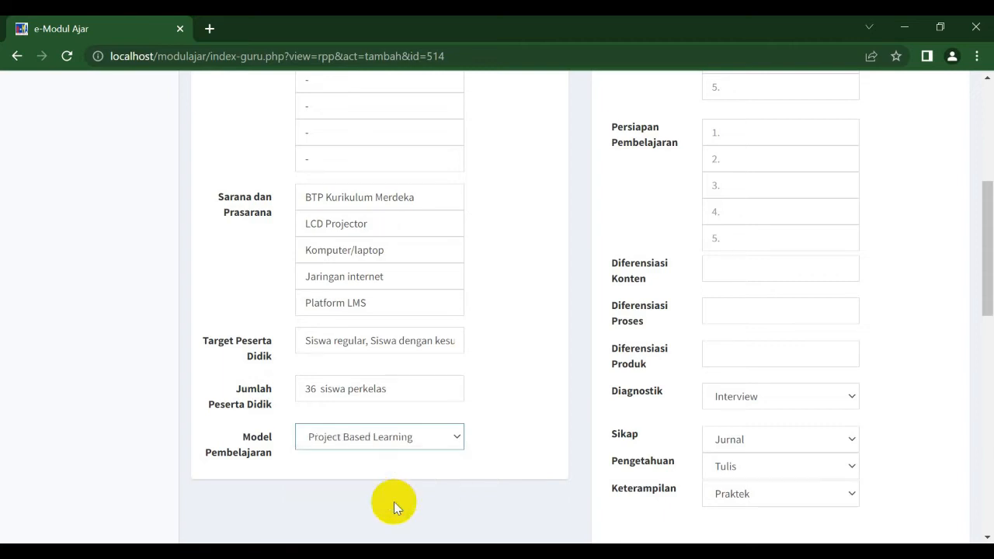
Step: Enter 'Peserta didik dapat mengaplikasikan' as the first Pemahaman Bermakna item and fill items 2 to 5 with '-'
left_click_drag(986, 273, 981, 162)
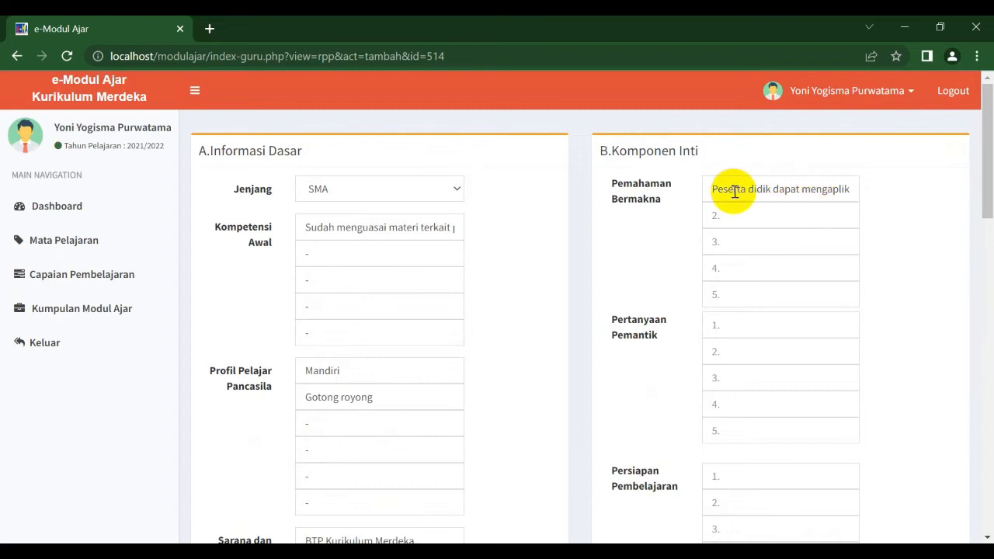
left_click(825, 189)
type("Peserta didik dapat mengaplik")
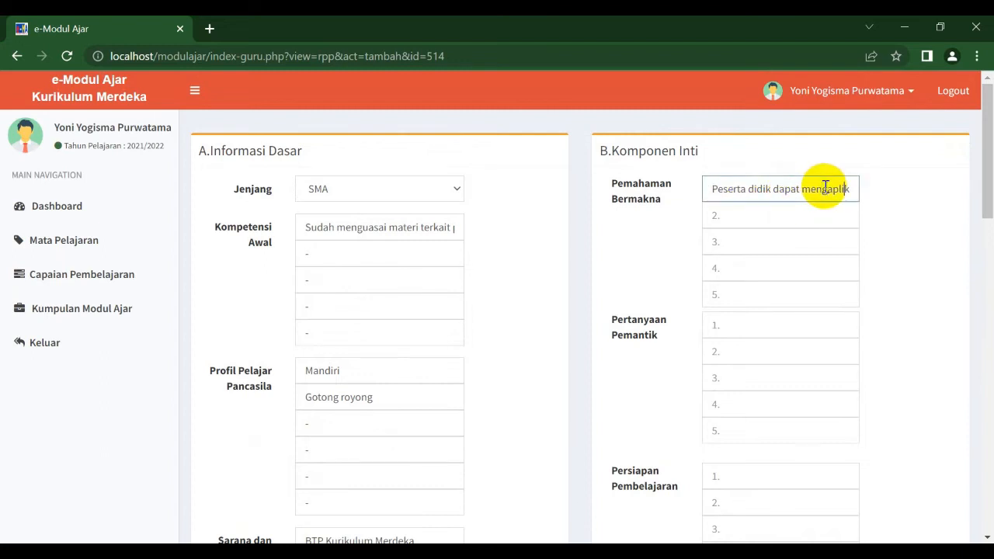
type("asikan")
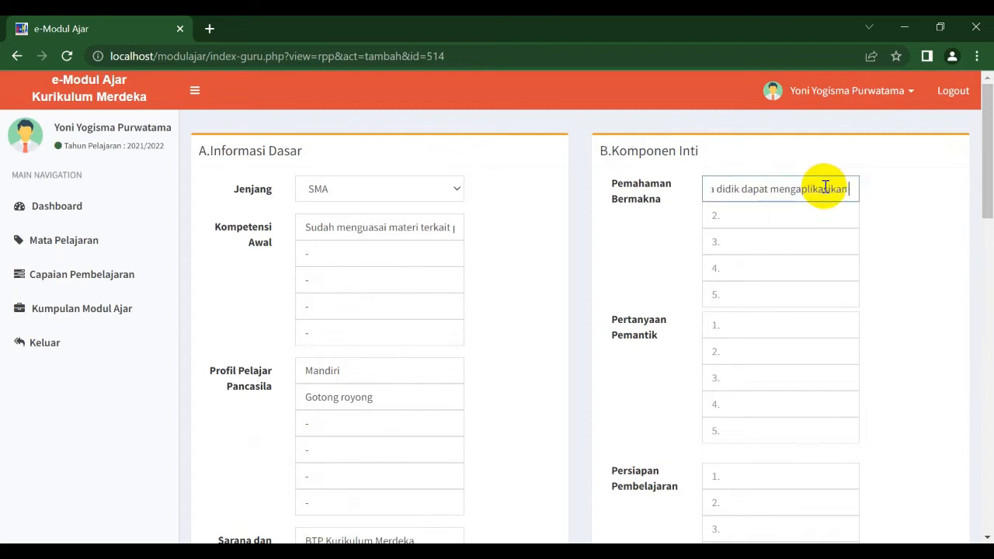
left_click(801, 218)
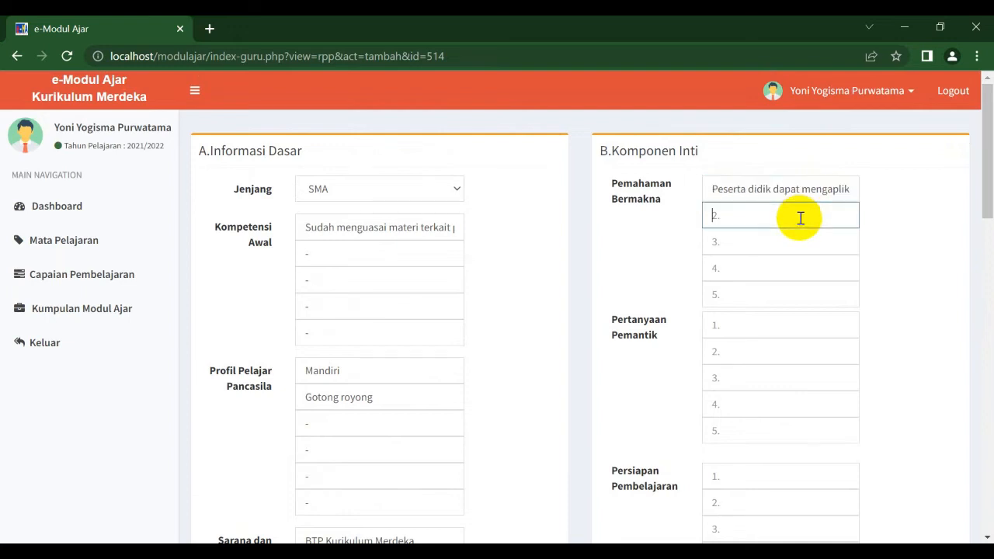
type("-")
left_click(797, 237)
type("-")
left_click(791, 275)
type("-")
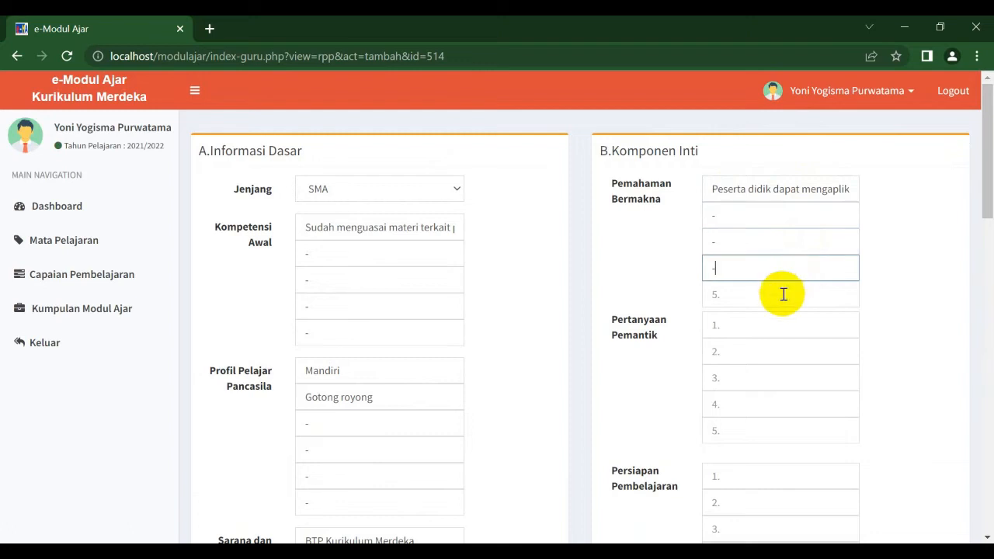
left_click(782, 298)
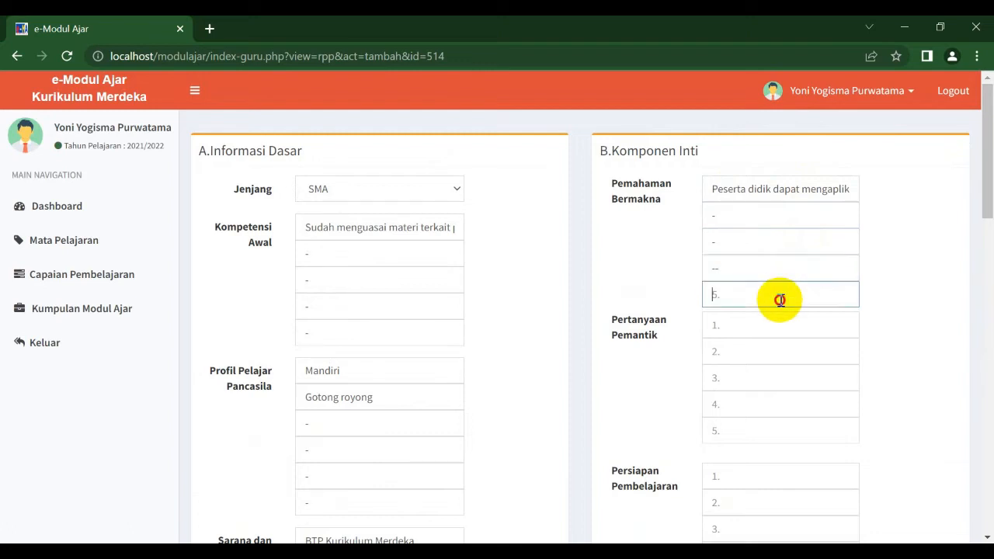
type("-")
Step: Enter 'Bagaimana ........' as the first Pertanyaan Pemantik and fill the remaining four items with '-'
left_click(753, 332)
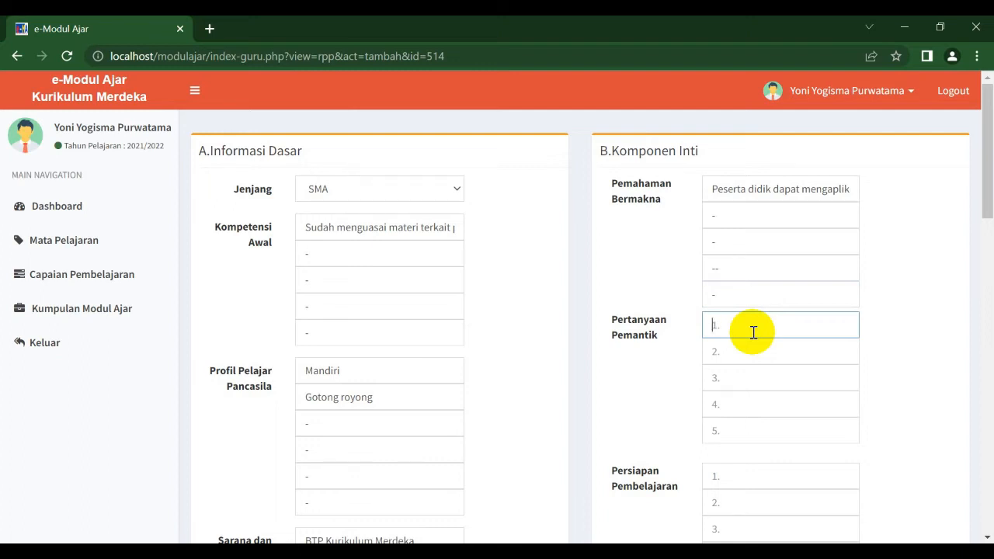
type("Bagaimana ........")
left_click(759, 348)
type("-")
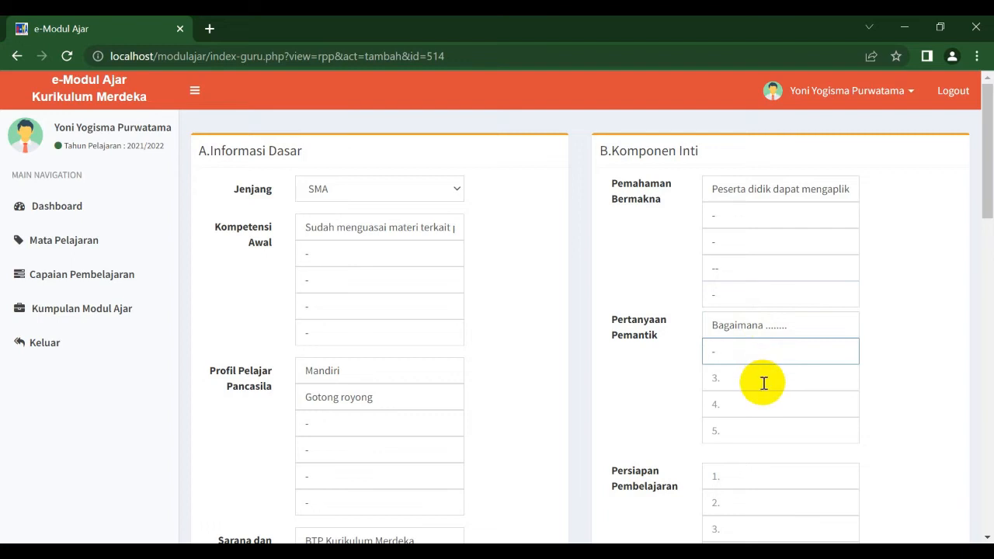
type("-")
left_click(762, 383)
type("-")
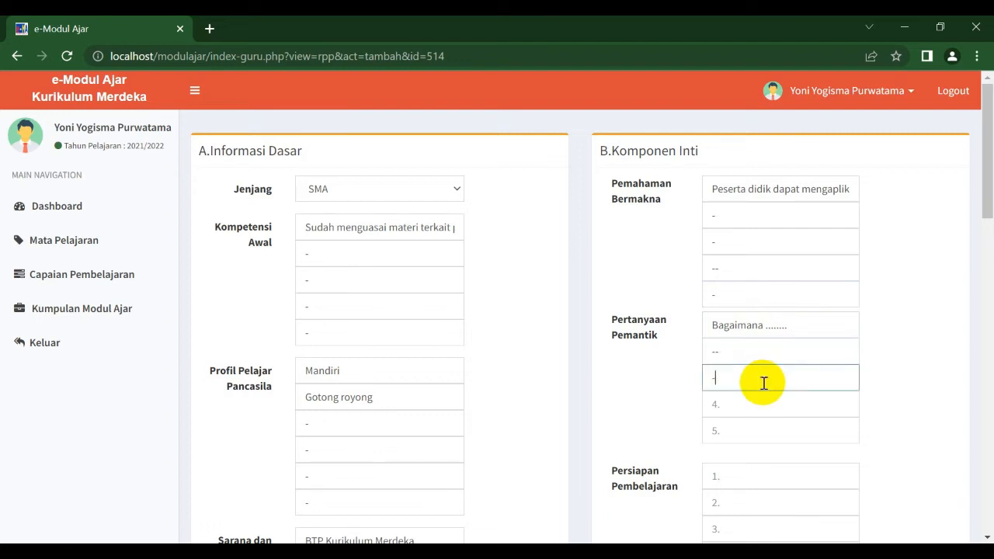
left_click(771, 411)
type("-")
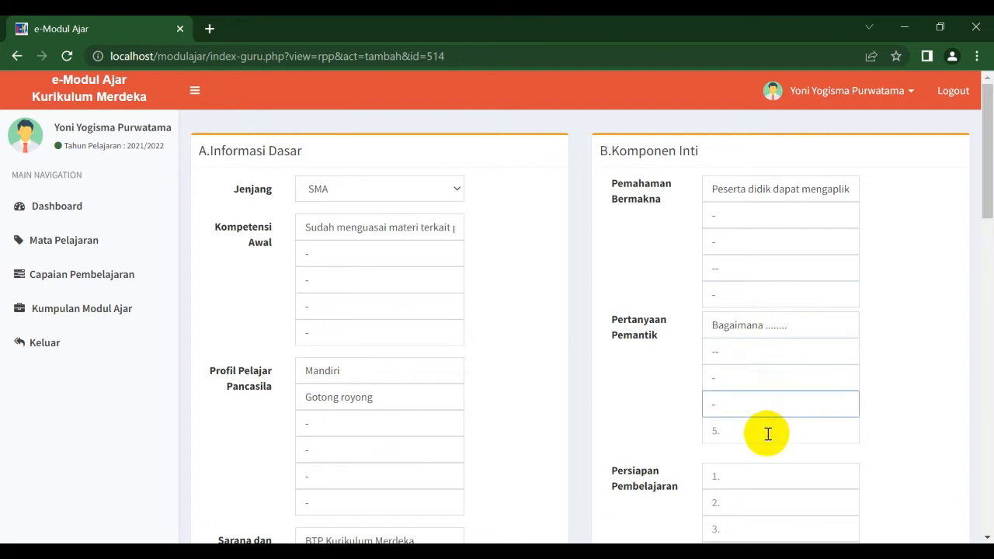
left_click(767, 434)
type("-")
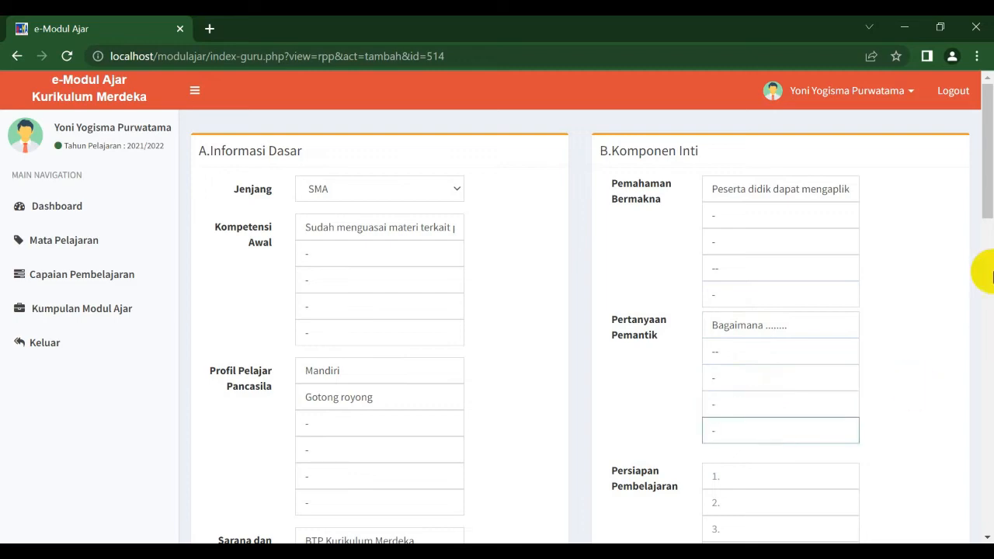
Step: Enter 'persiapan awal ;' as the first Persiapan Pembelajaran item and fill items 2 to 5 with '-'
left_click_drag(984, 175, 983, 262)
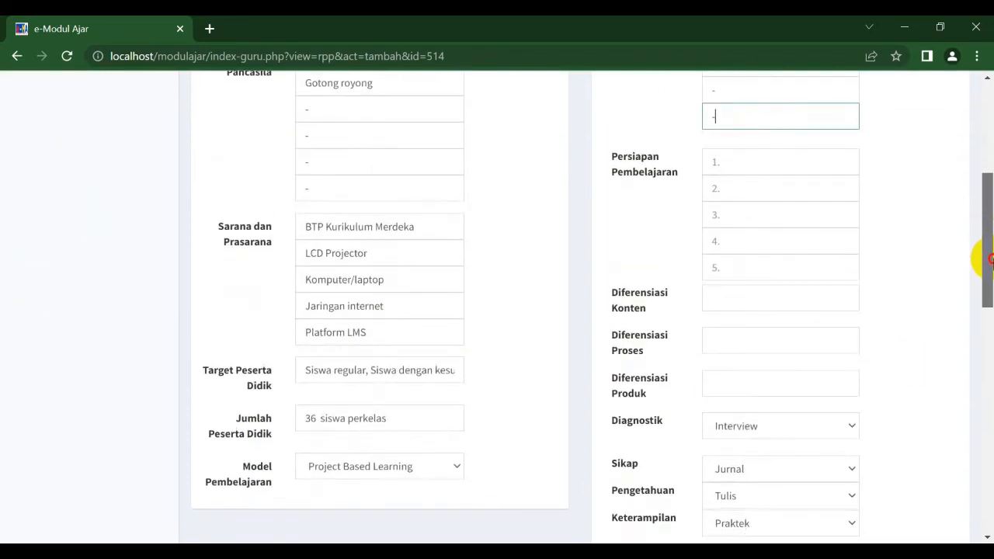
left_click(722, 162)
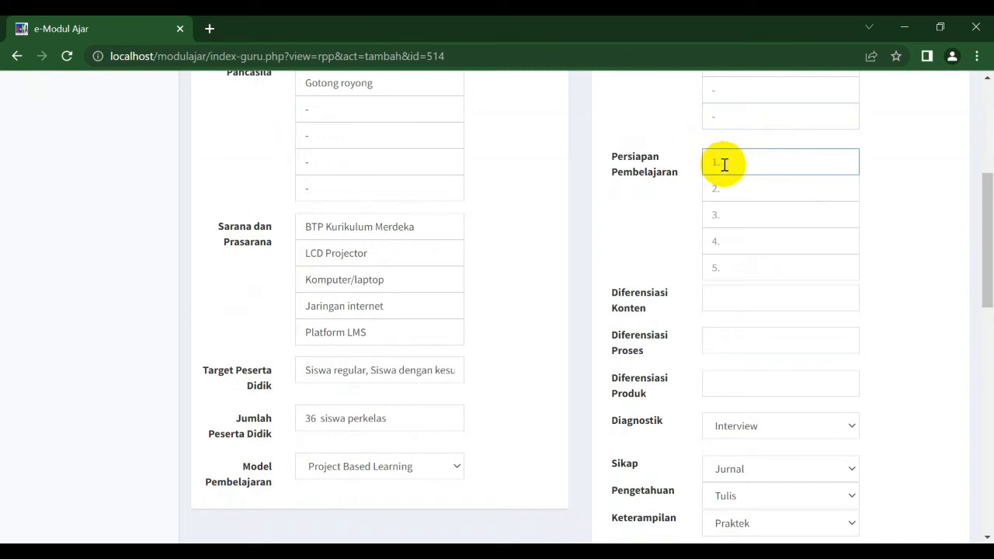
type("persiapan awala:")
left_click(736, 191)
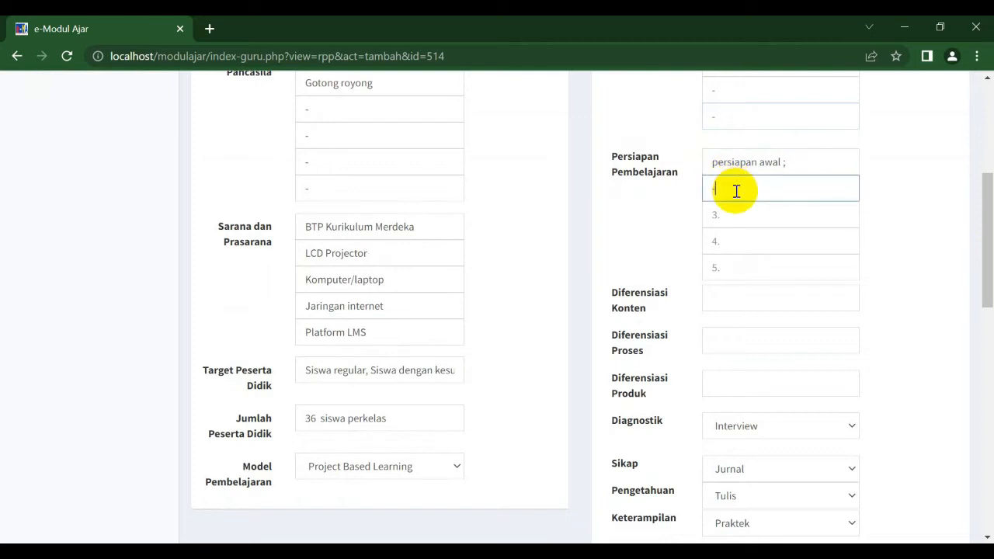
type("-")
left_click(744, 222)
type("-")
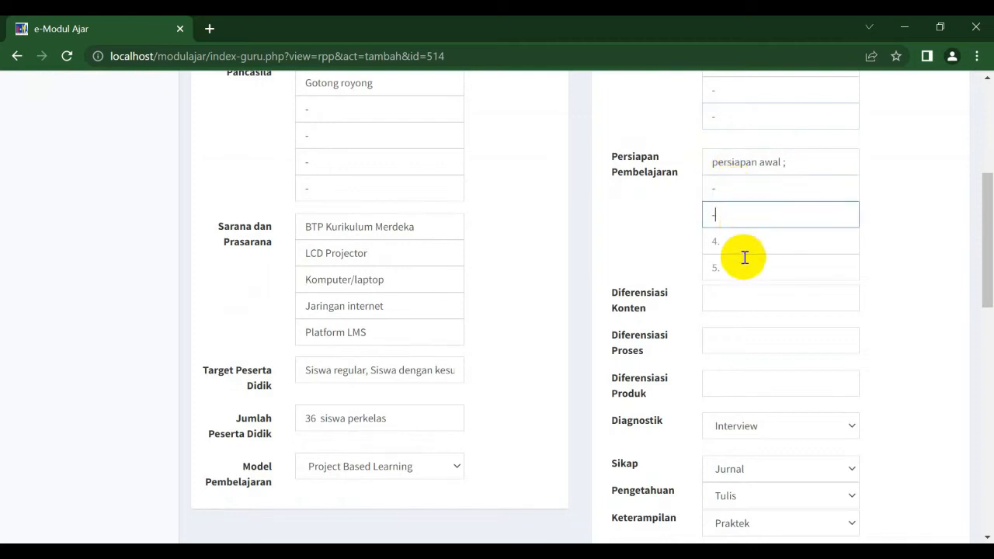
left_click(735, 246)
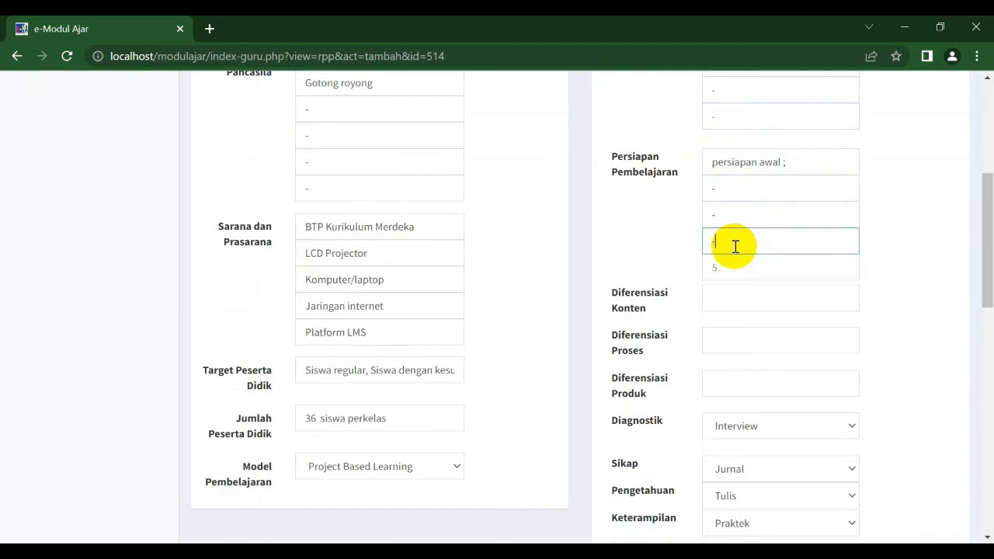
type("-")
left_click(736, 269)
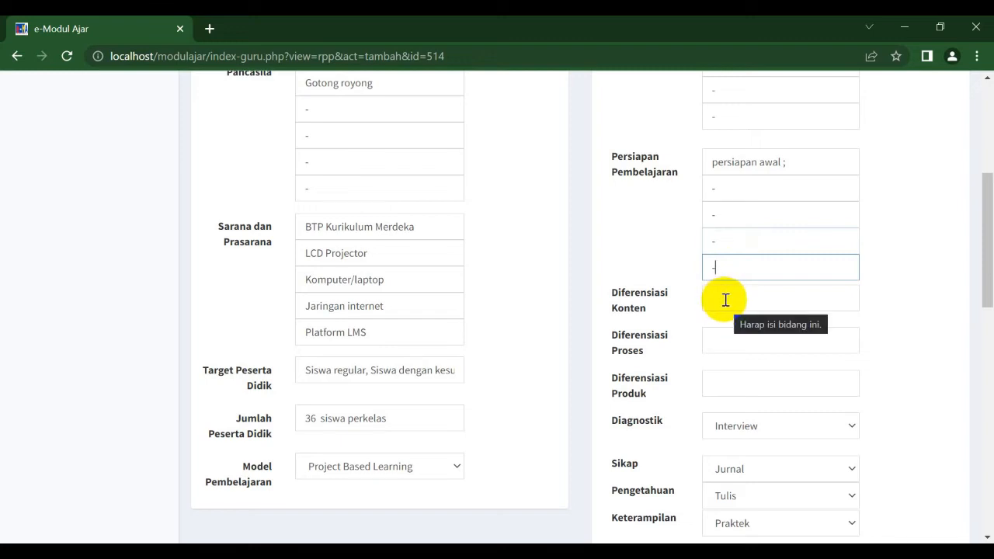
Step: Fill both the Diferensiasi Konten and Diferensiasi Proses fields with '-'
left_click(723, 298)
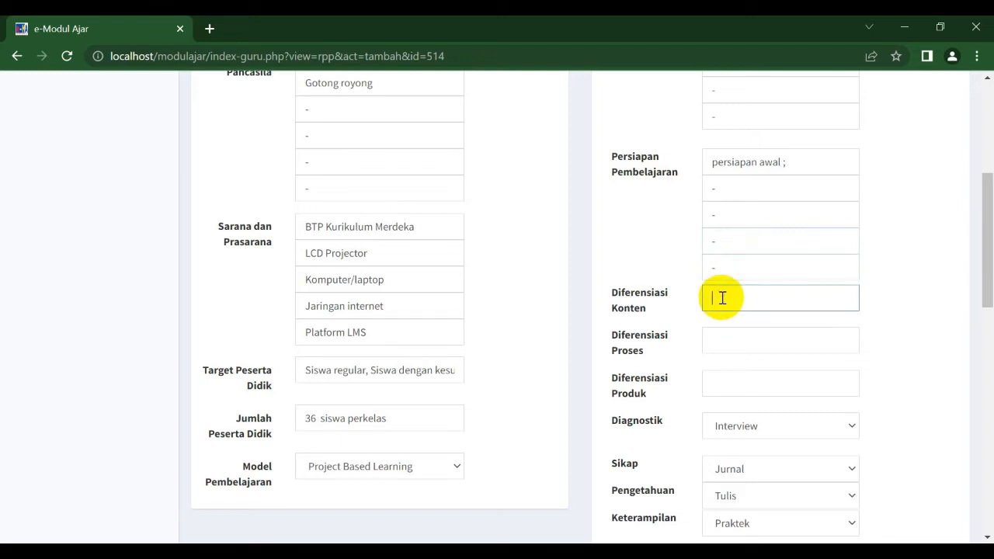
type("-")
left_click(730, 341)
type("-")
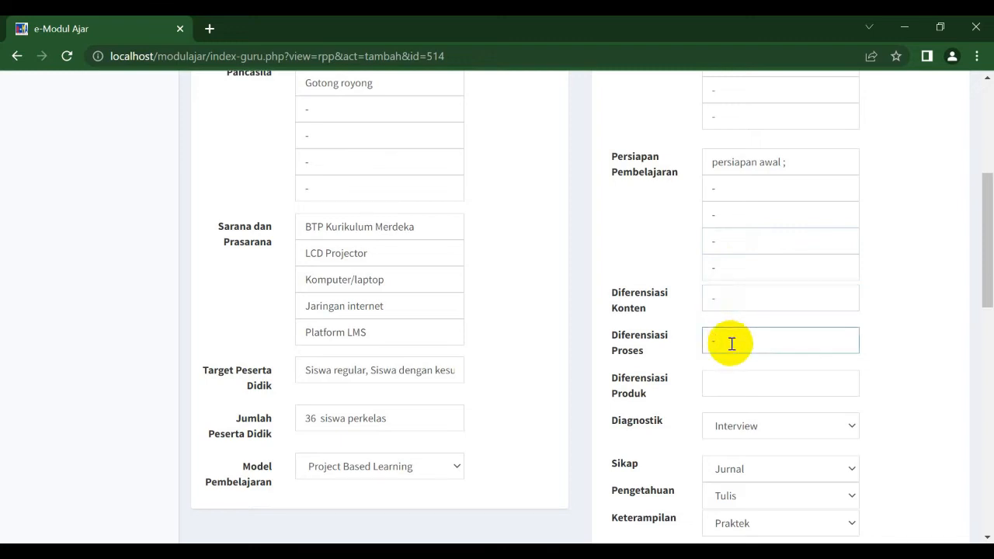
Step: Enter 'auditory : Infografis, visual : Video, Kinestetik : Unjuk kerja' as the Diferensiasi Produk
left_click(730, 386)
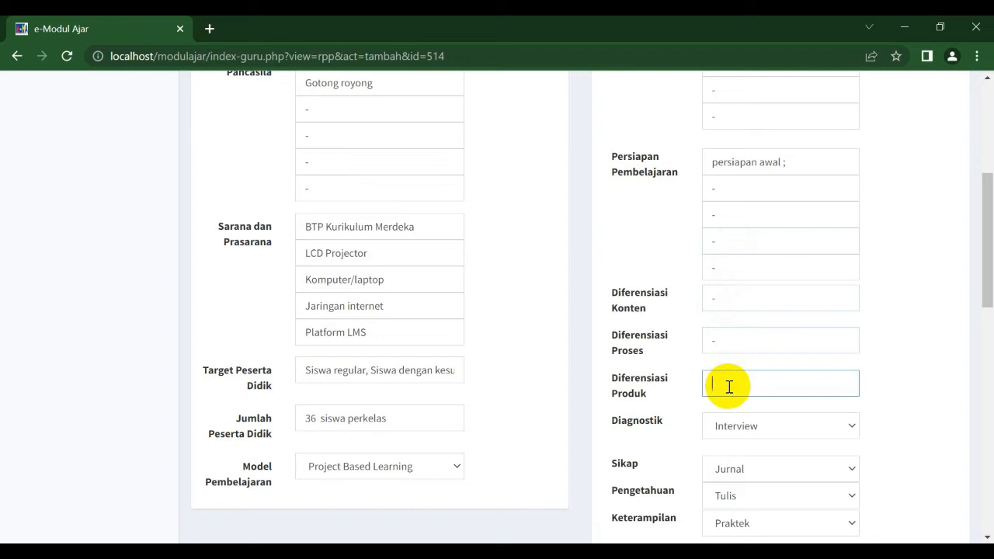
type("auditory :")
type("Infograsiis, visual :")
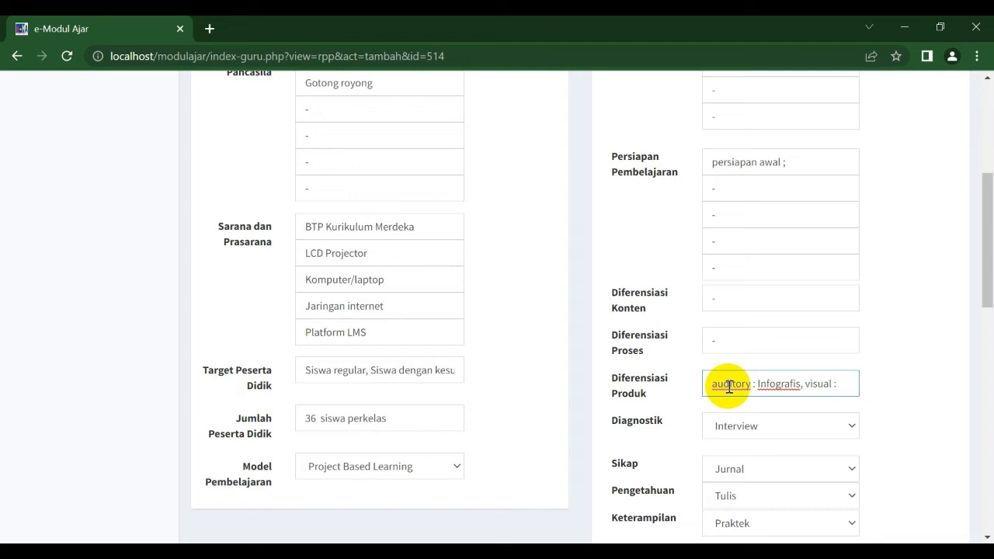
type(" Video")
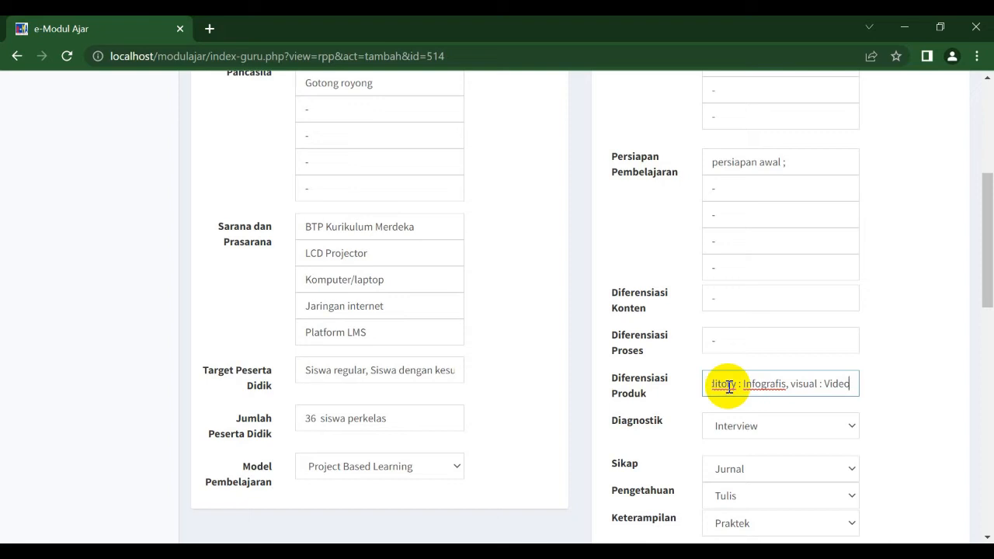
type(", Kinesti")
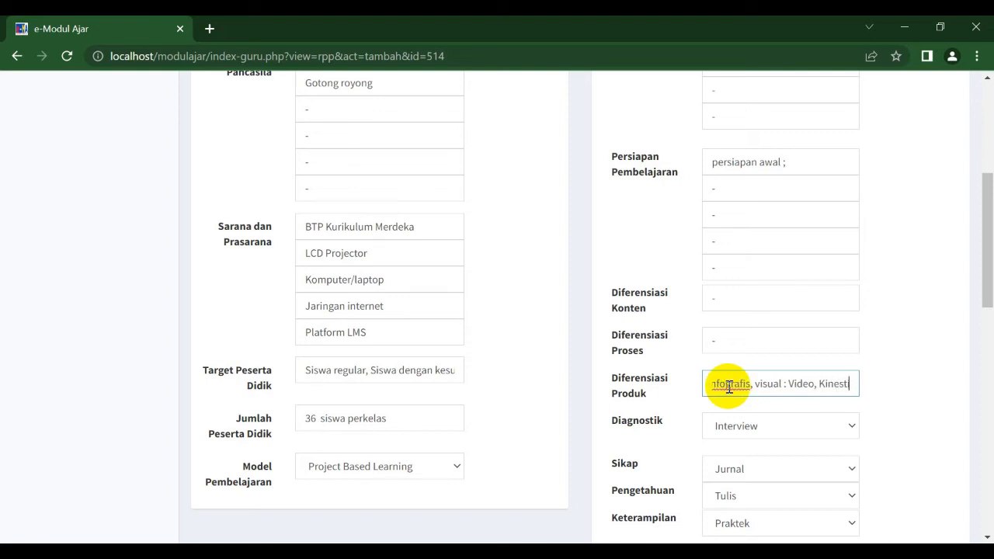
type("kit")
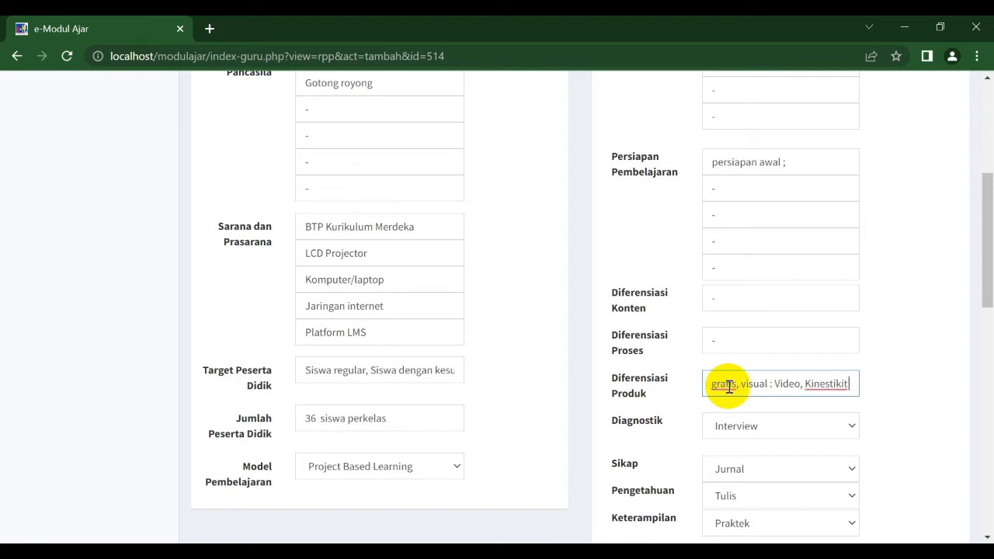
key("BackSpace")
key("BackSpace")
key("BackSpace")
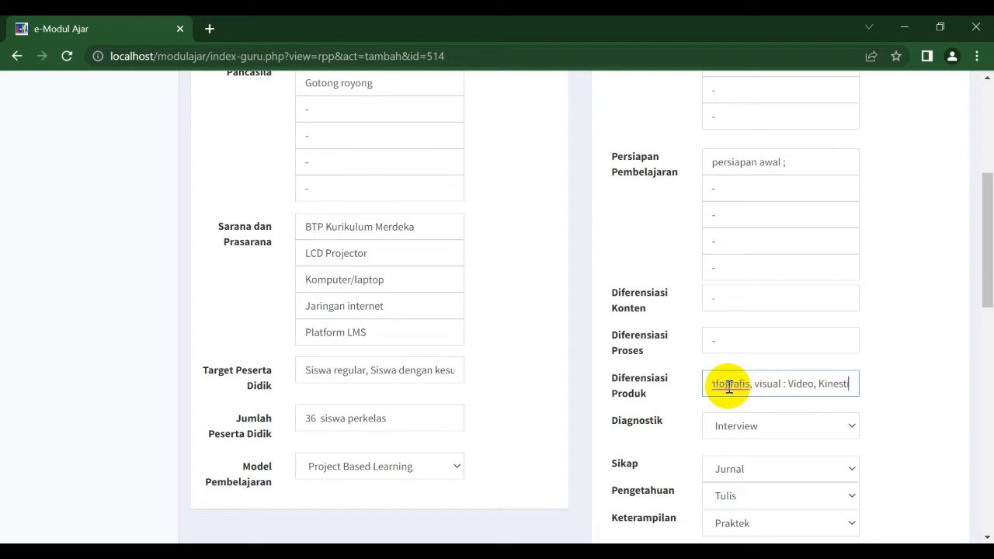
key("BackSpace")
type("etik")
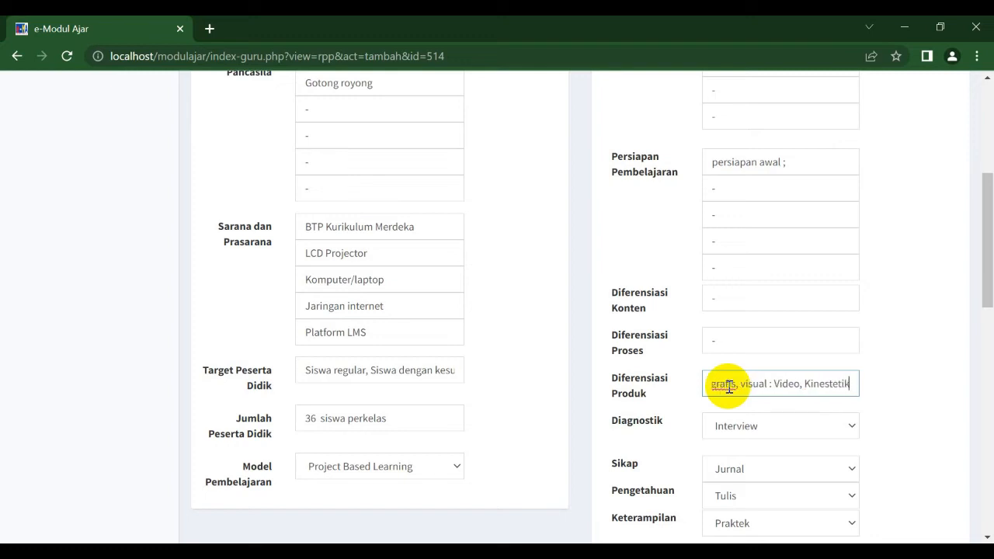
type(" :")
type(" Un")
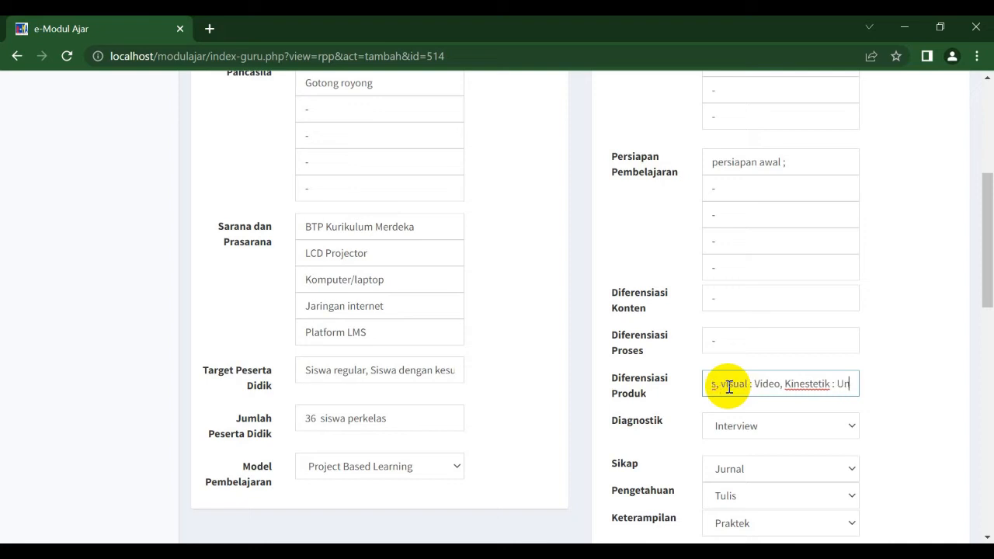
type("juk kerja")
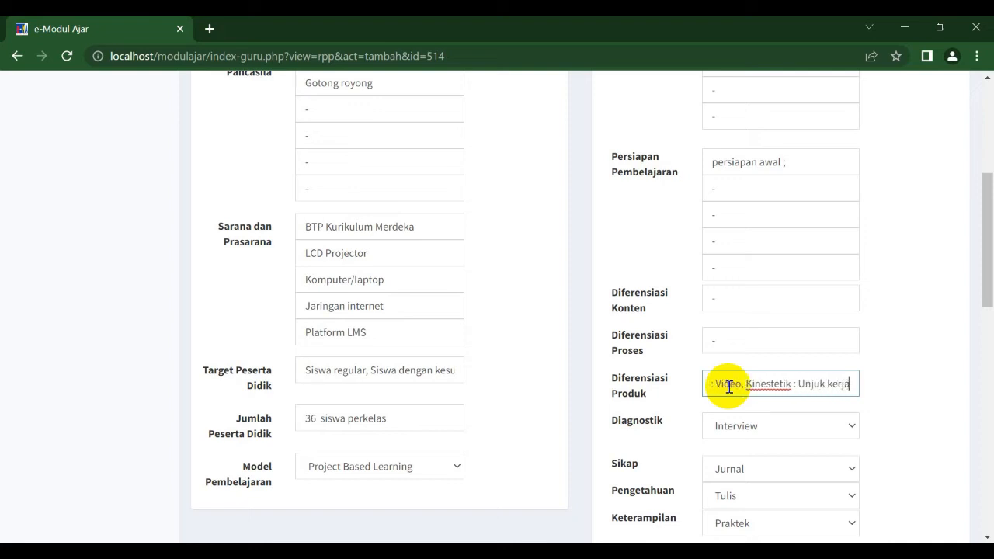
Step: Review the Diagnostik, Sikap, Pengetahuan, Keterampilan and Sumatif assessment options and the Remidial text
left_click_drag(988, 233, 987, 278)
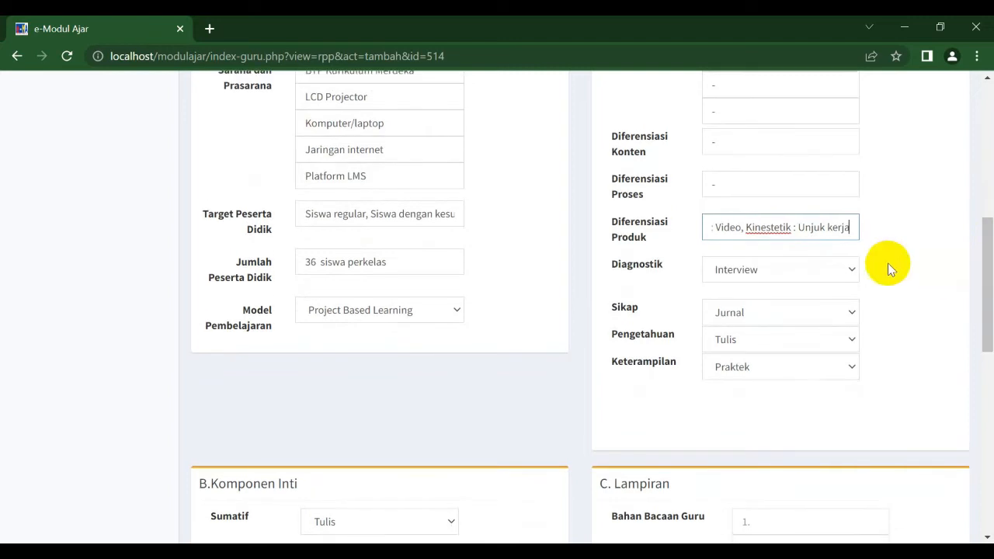
left_click(813, 274)
left_click(813, 273)
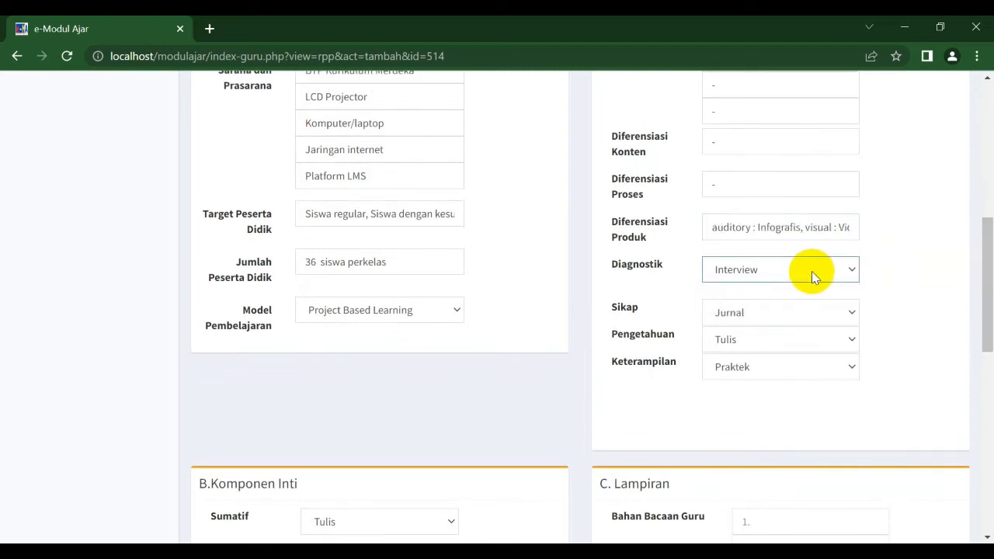
left_click(811, 271)
left_click(812, 271)
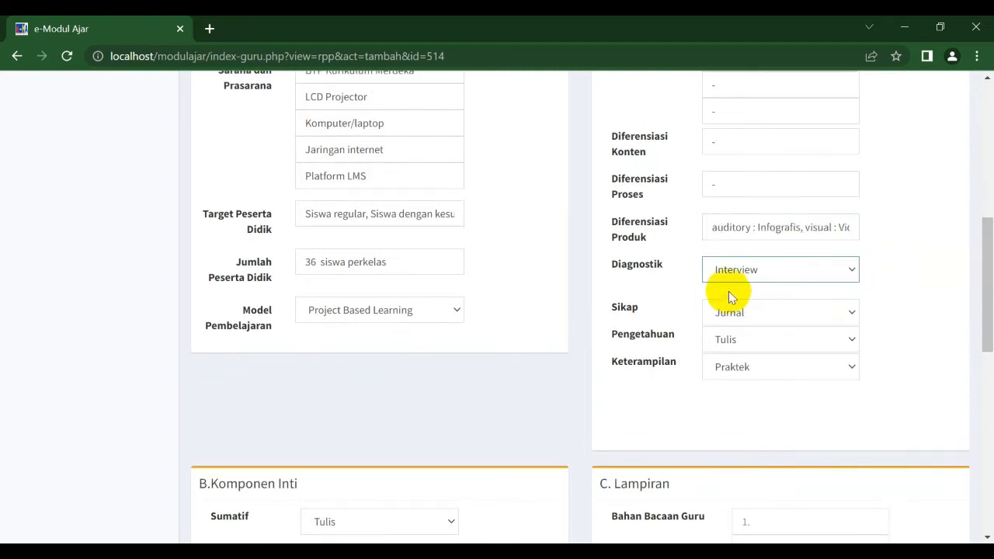
left_click(792, 312)
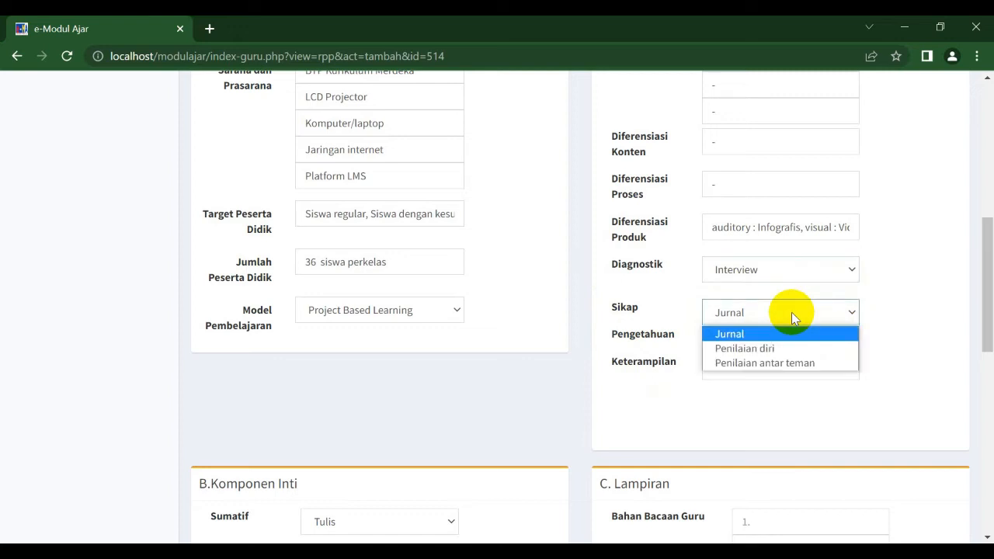
left_click(791, 312)
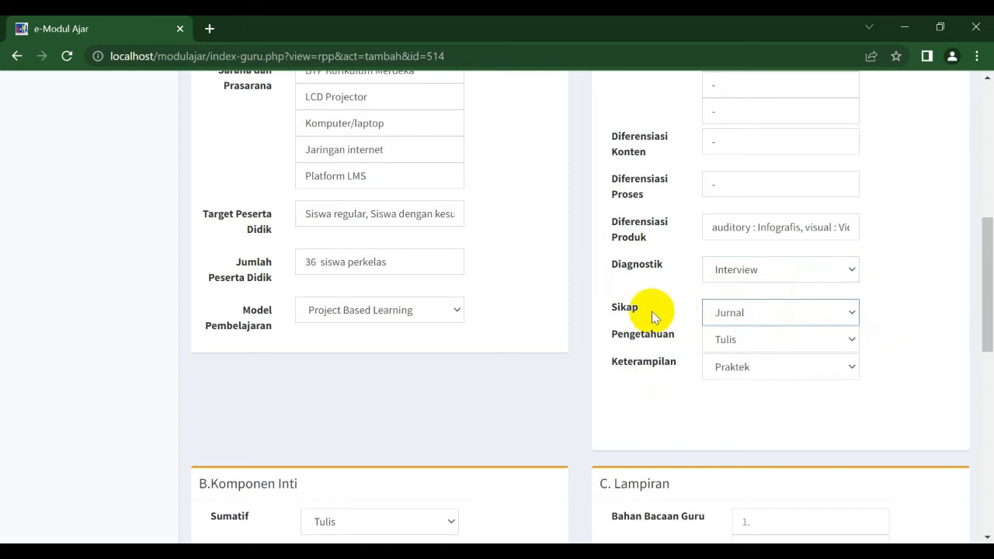
right_click(774, 339)
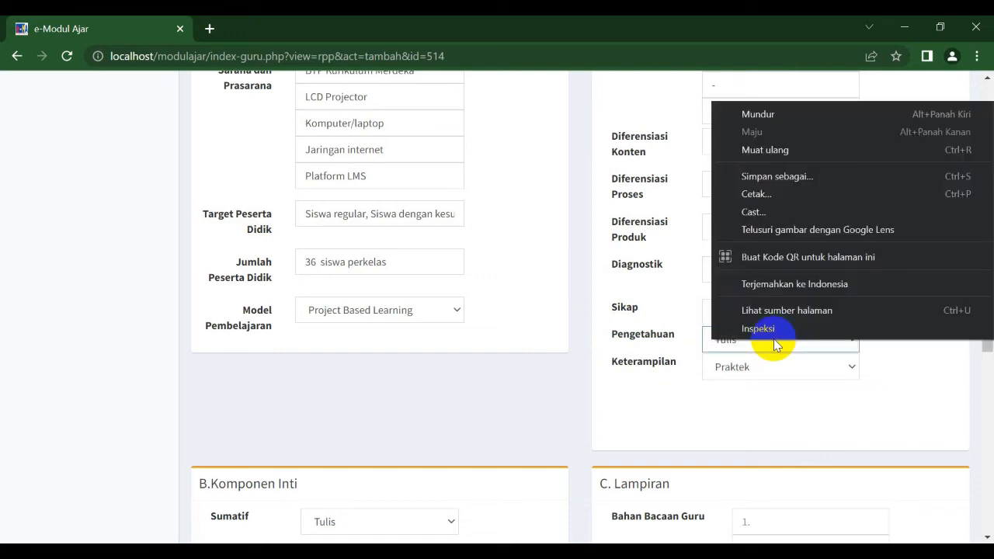
left_click(713, 345)
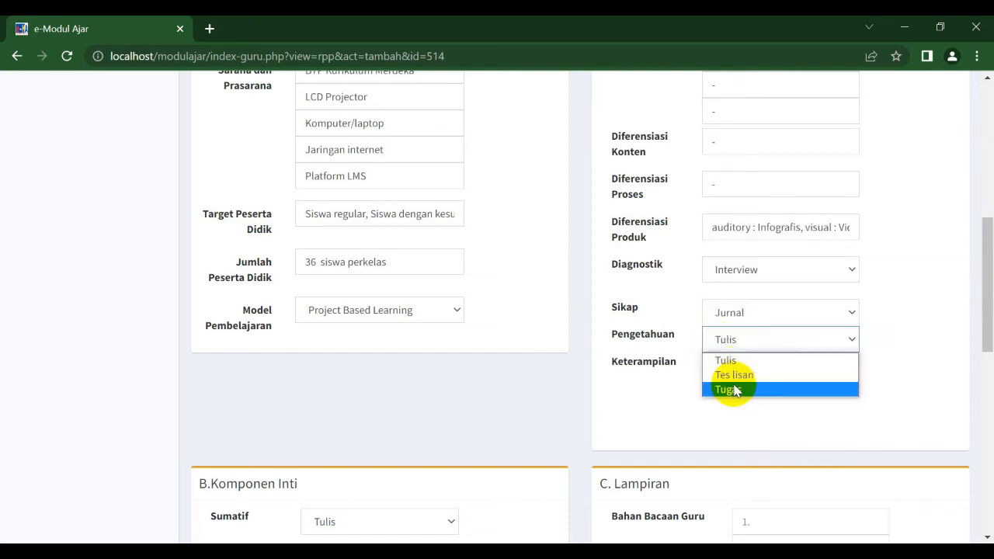
left_click(645, 376)
left_click(712, 371)
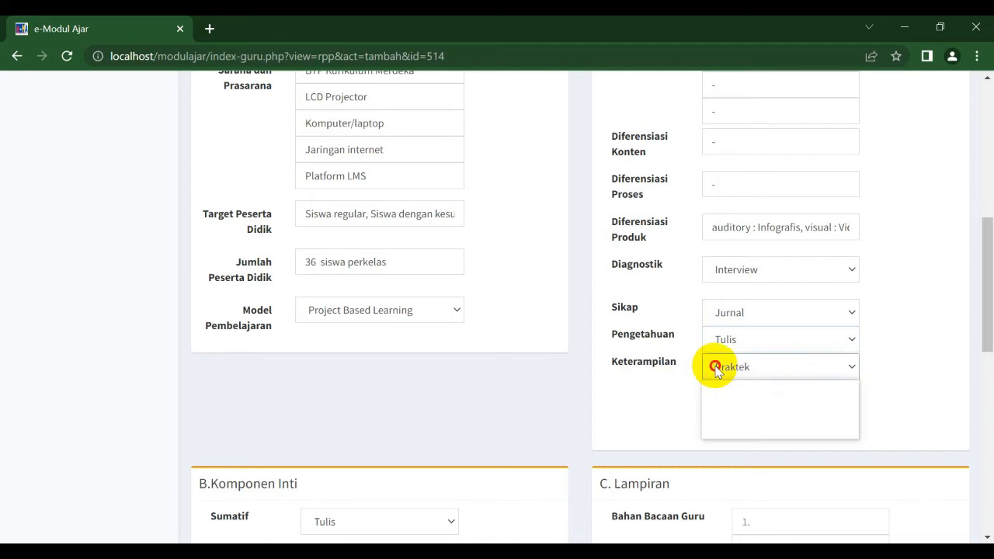
left_click(676, 390)
left_click_drag(990, 279, 986, 378)
left_click(408, 177)
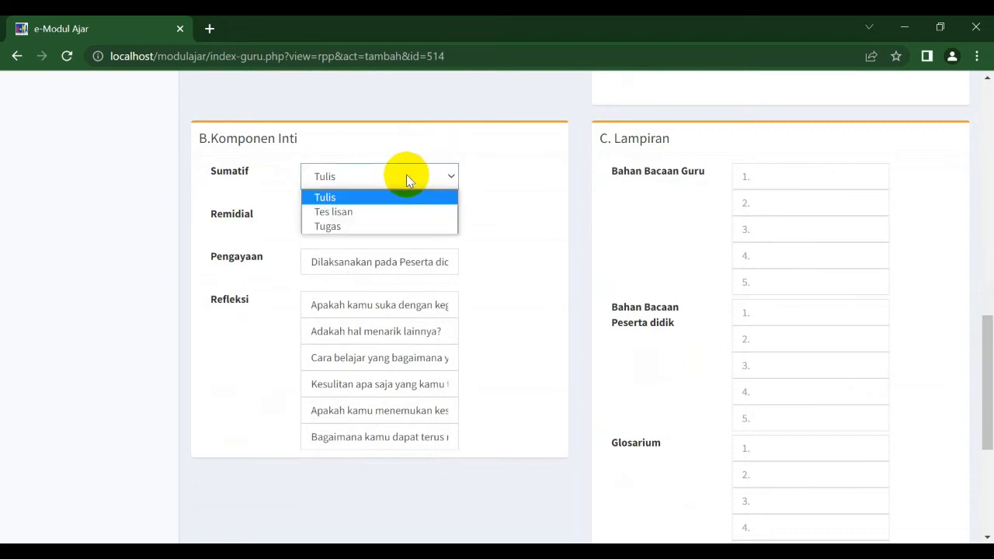
left_click(404, 200)
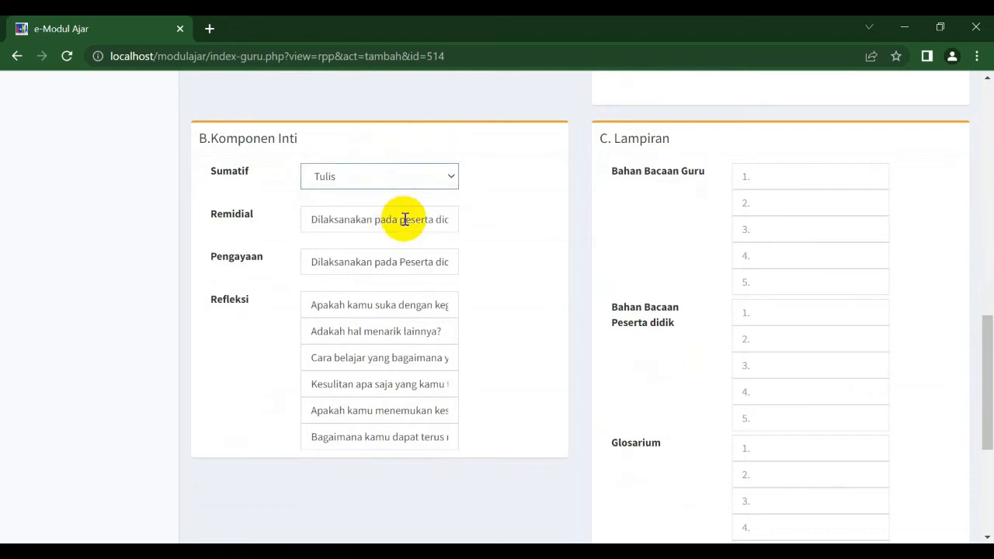
left_click(348, 221)
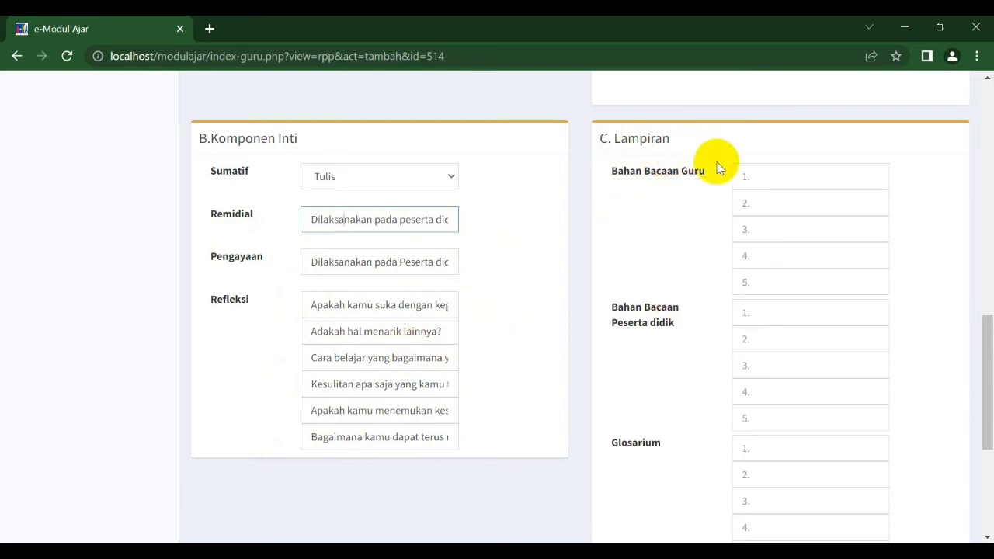
Step: Enter 'buku kurikulum merdeka' as the first Bahan Bacaan Guru item
left_click(768, 179)
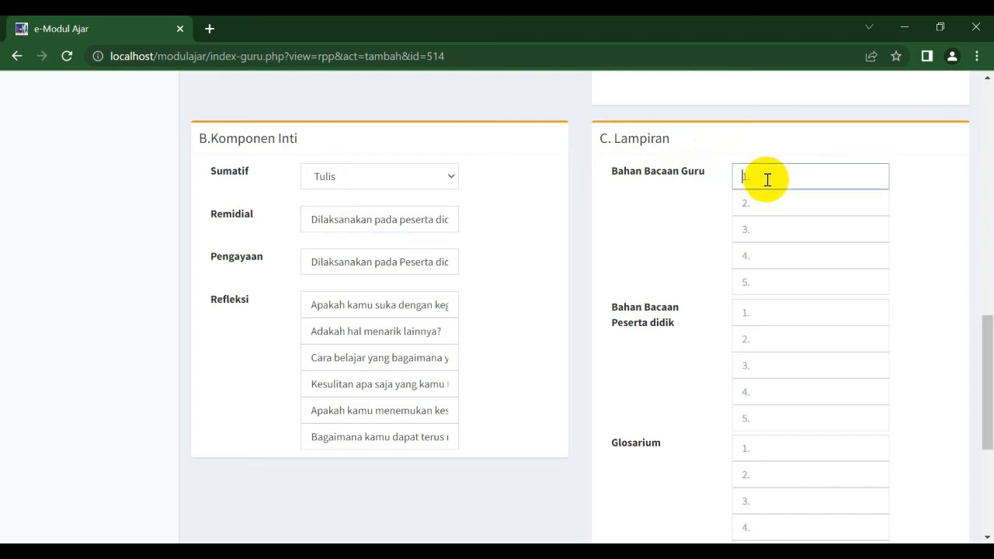
type("buku guru")
type("ikulum mer")
type("deka")
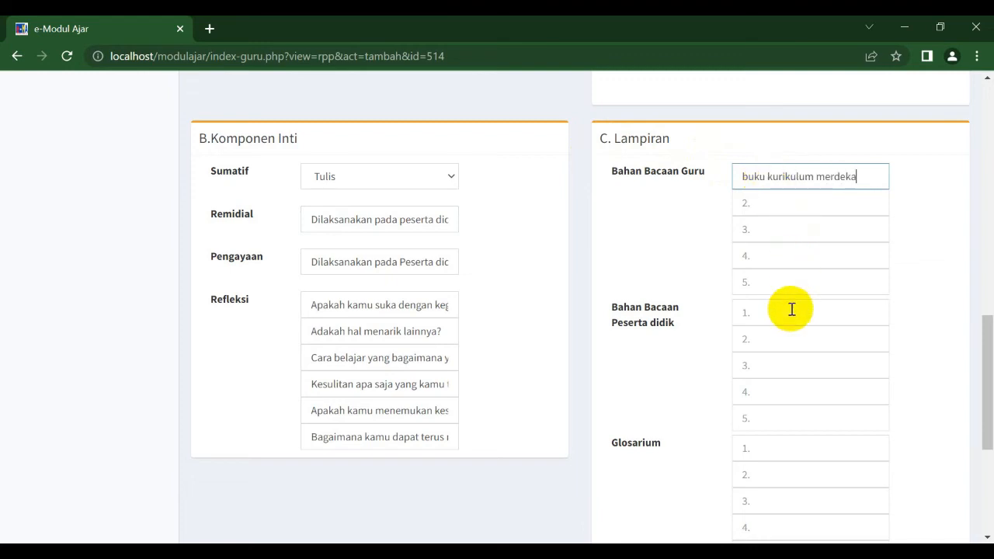
Step: Enter 'buku teks' as the first Bahan Bacaan Peserta didik item and 'Menyimak adalah ........' as the first Glosarium item
left_click(807, 309)
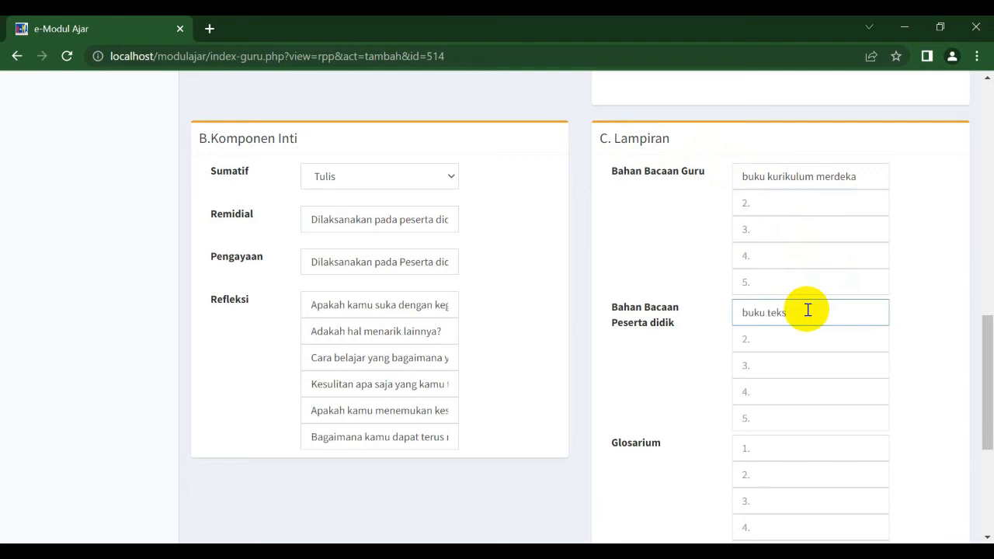
left_click(800, 448)
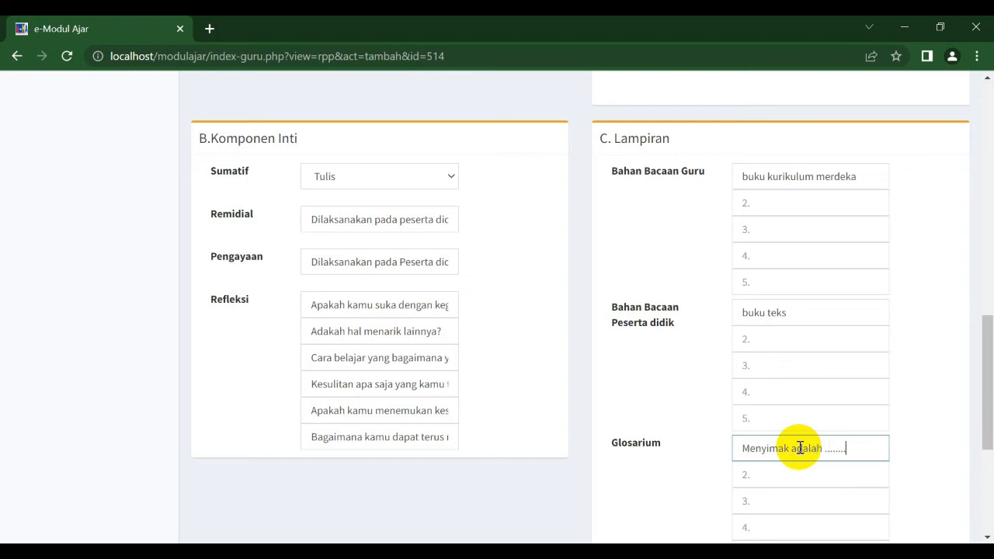
Step: Fill Glosarium items 2 to 5 with '-'
left_click_drag(985, 341, 989, 403)
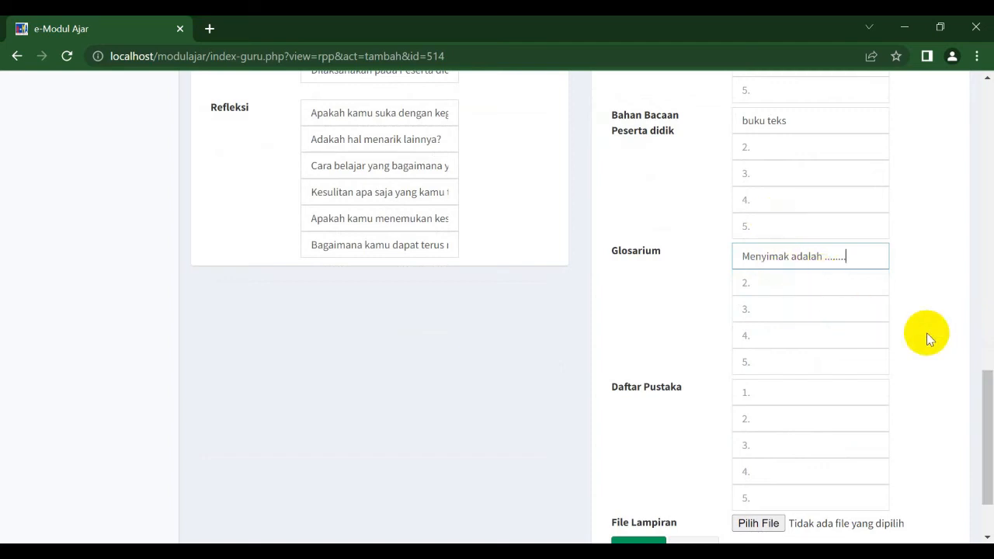
left_click_drag(986, 402, 985, 423)
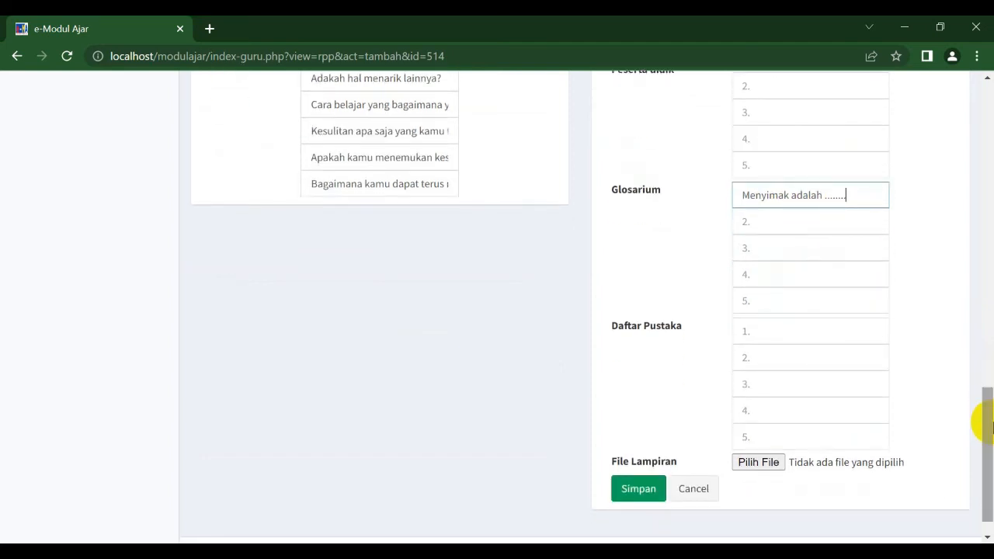
left_click(806, 225)
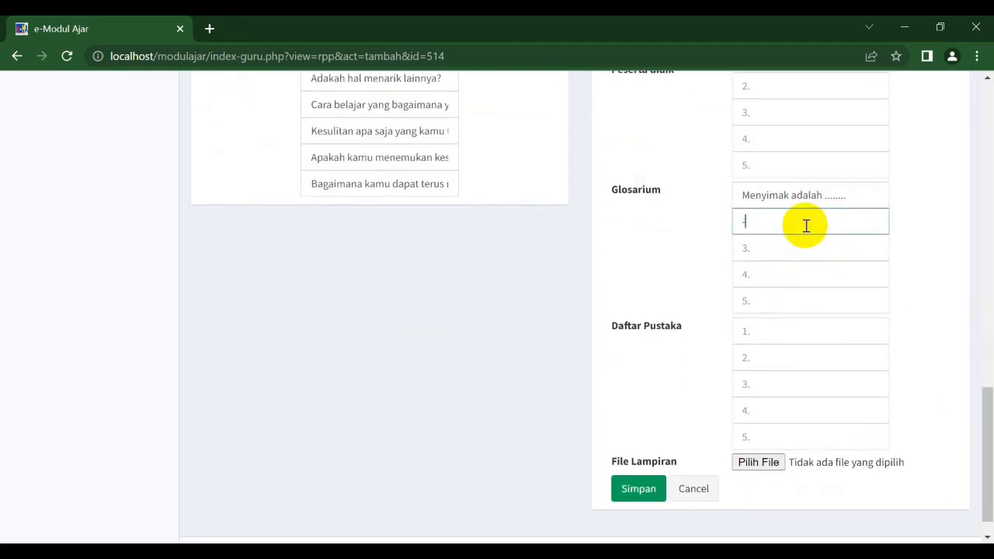
type("-")
left_click(808, 249)
type("-")
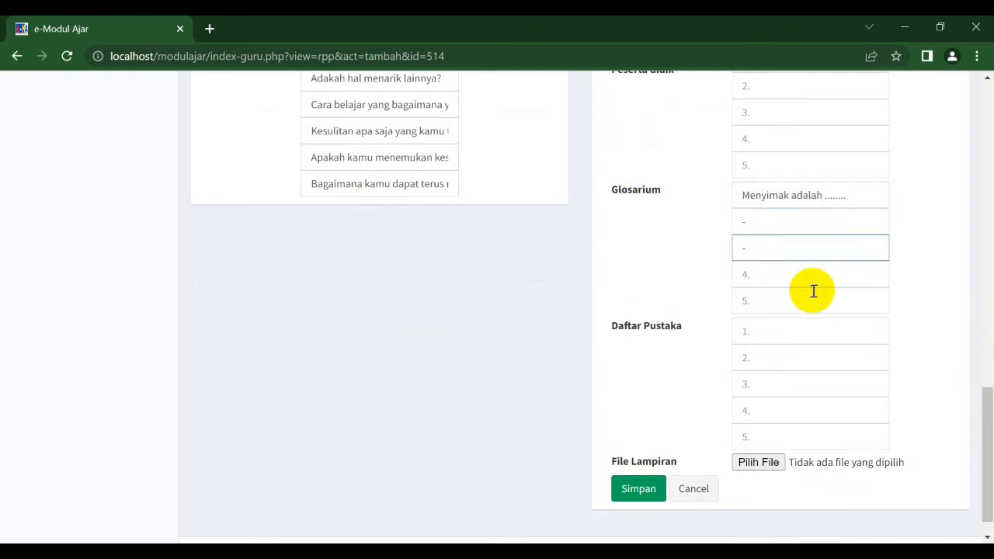
left_click(813, 278)
type("-")
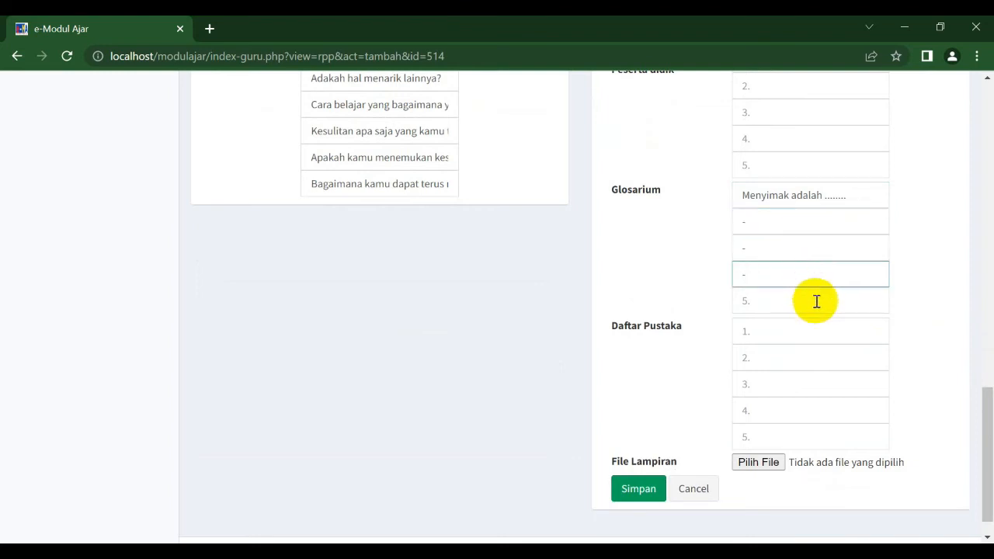
left_click(817, 302)
type("-")
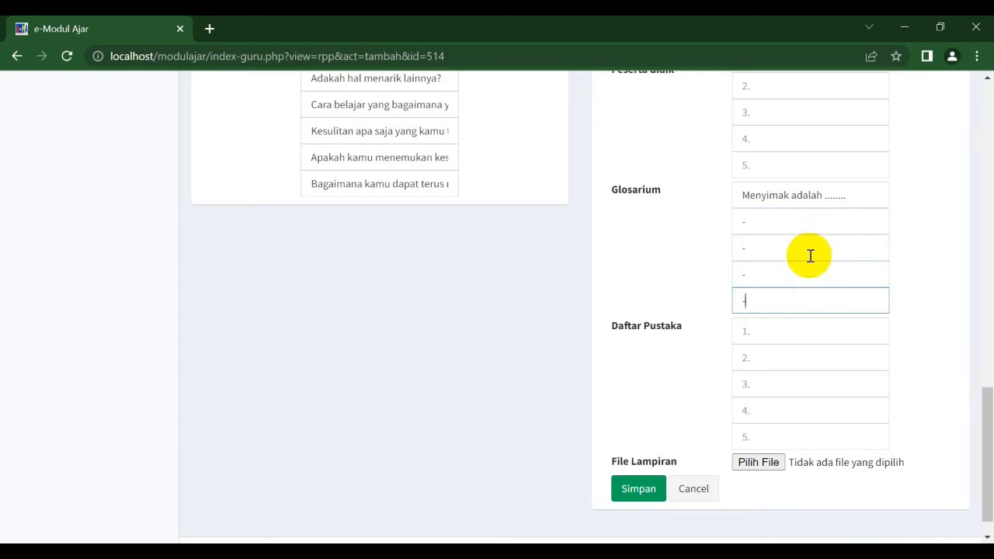
Step: Enter a first Daftar Pustaka item citing the author's name, 2021, 'brk kurikulum', 'Jakarta: PT Buku sukses'
left_click(806, 334)
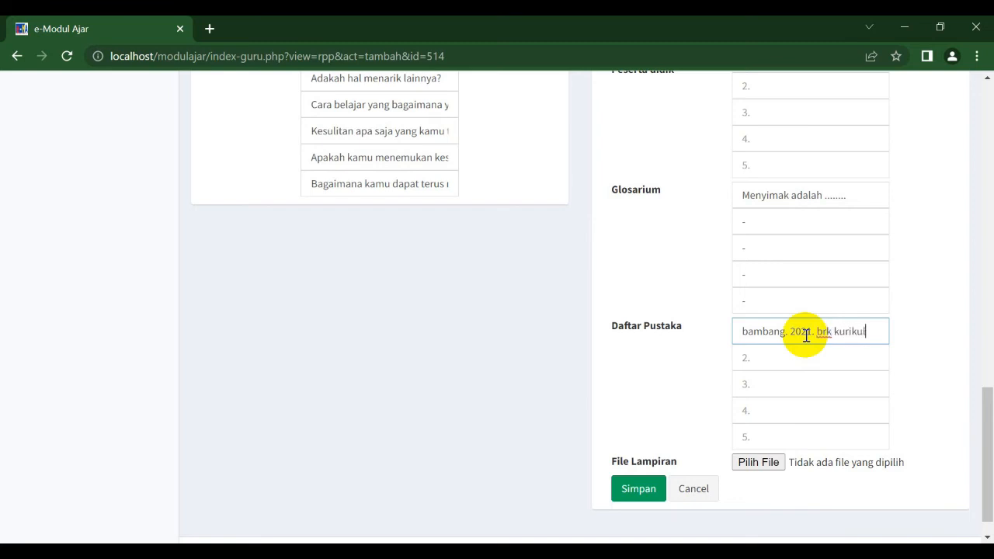
type(".")
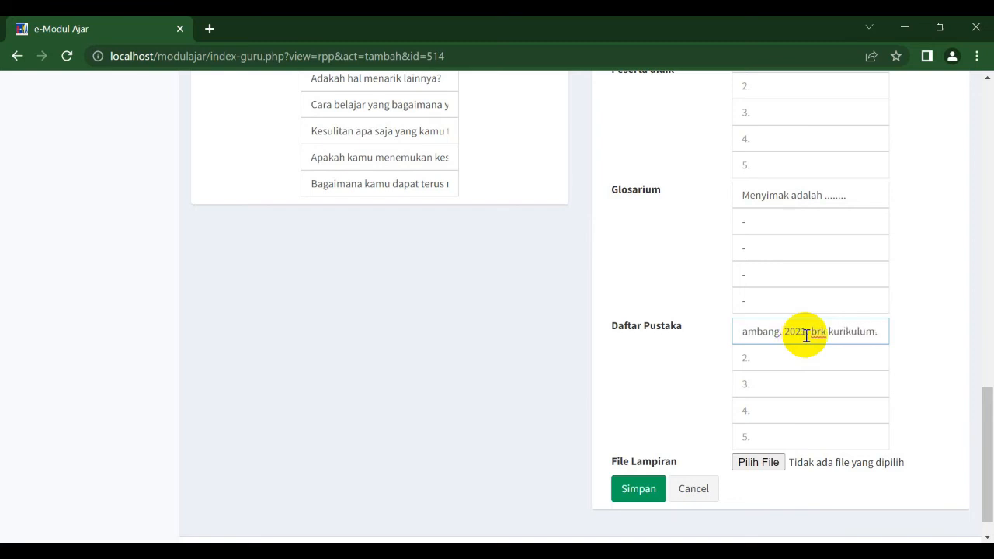
type(" Jakarta")
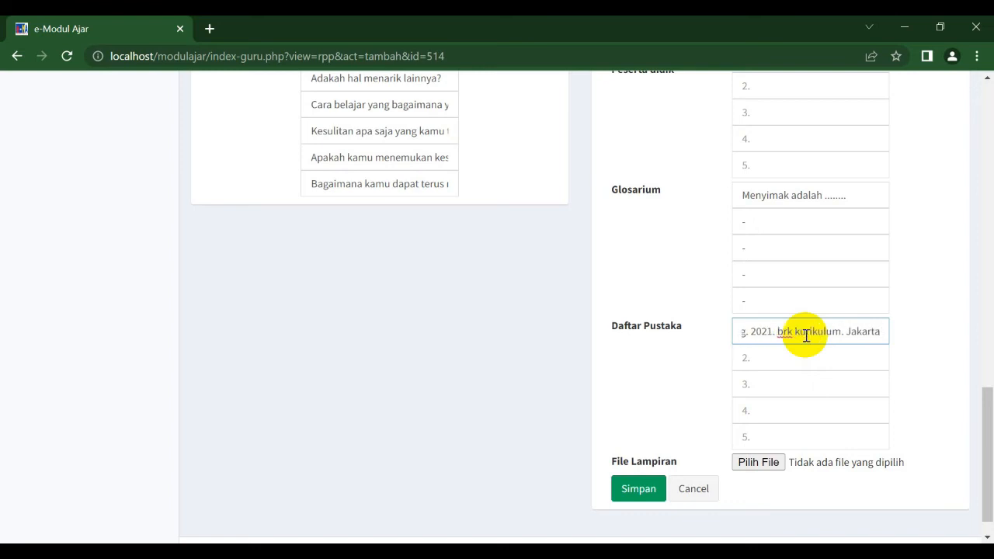
type(":")
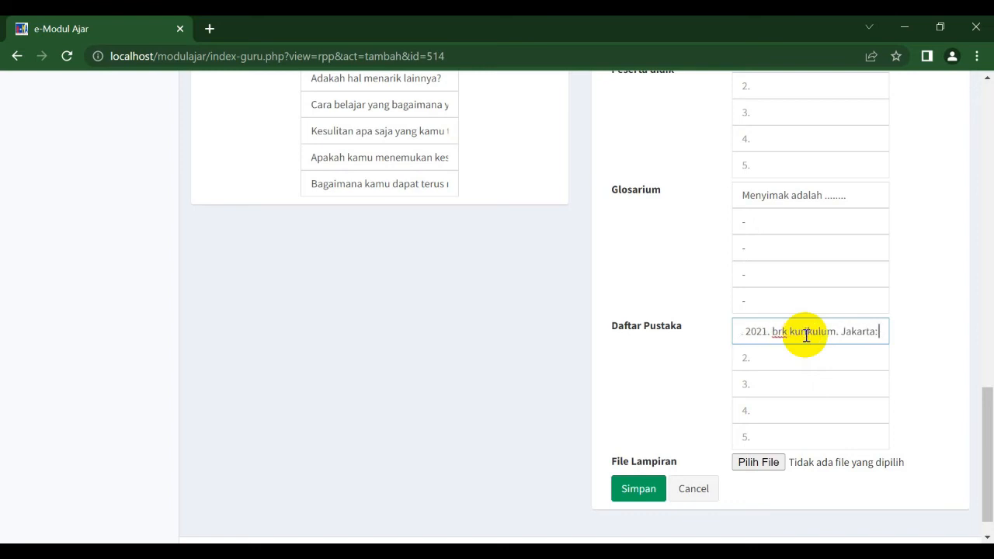
type(" PT")
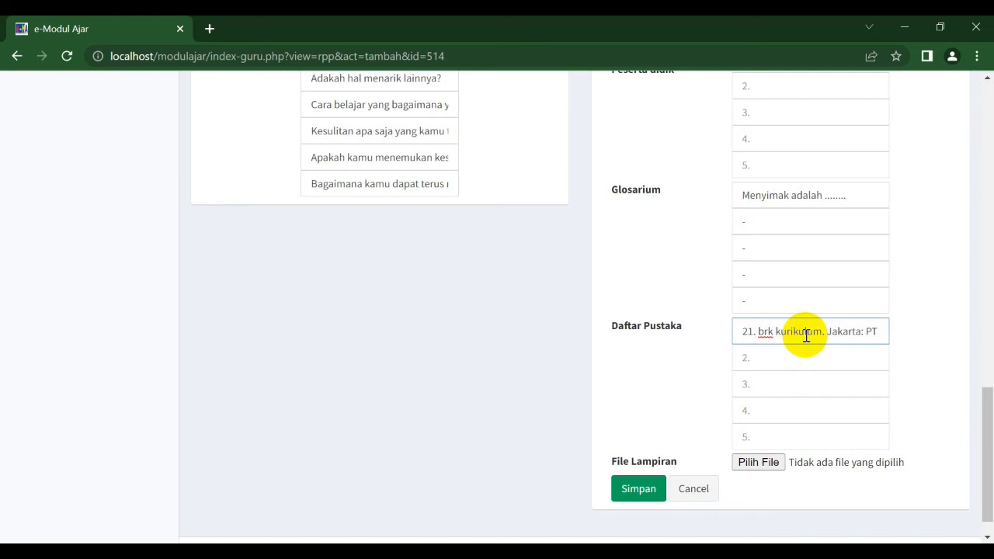
type(" Buku s")
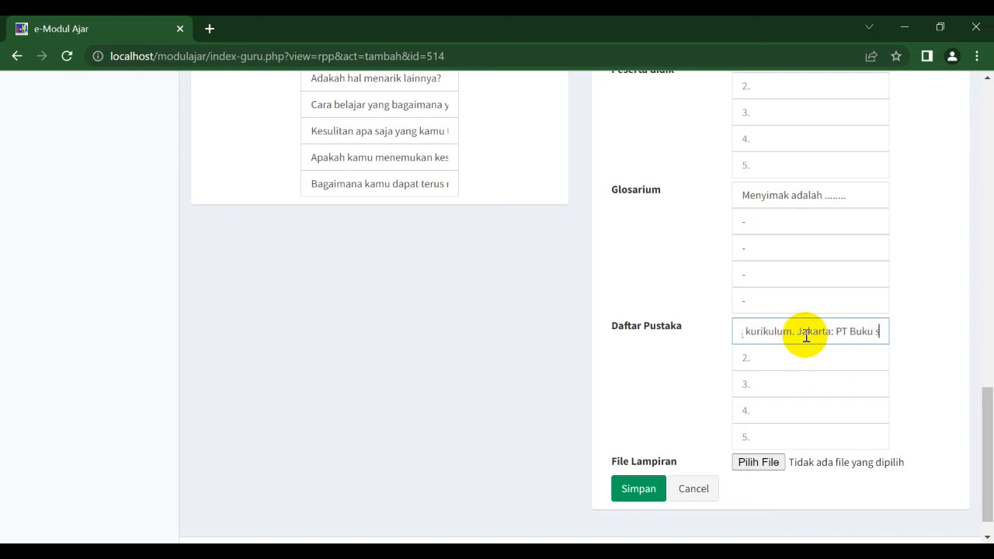
type("ukses")
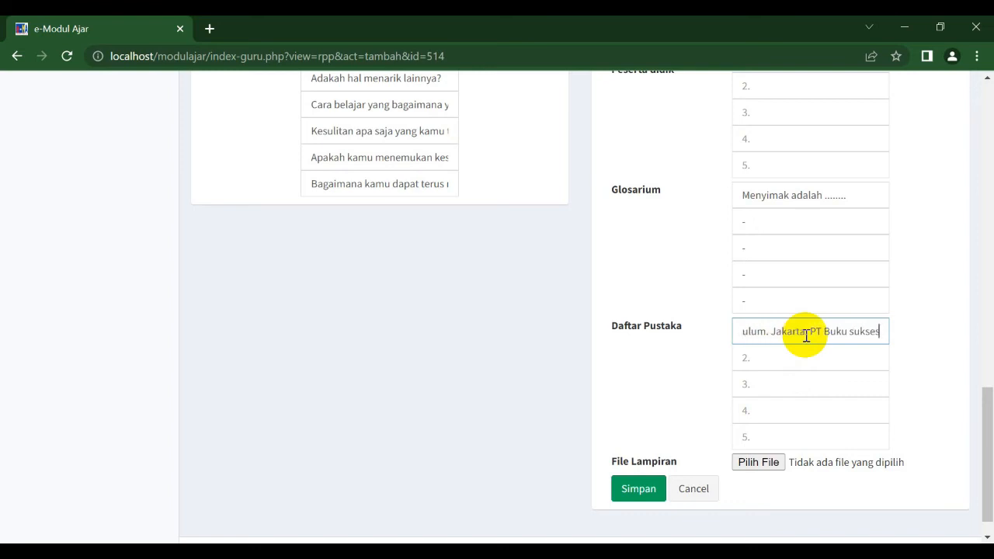
Step: Attach the LEMBAR KERJA PESERTA DIDIK PDF as the Lampiran file and save the teaching module
left_click_drag(988, 440, 989, 443)
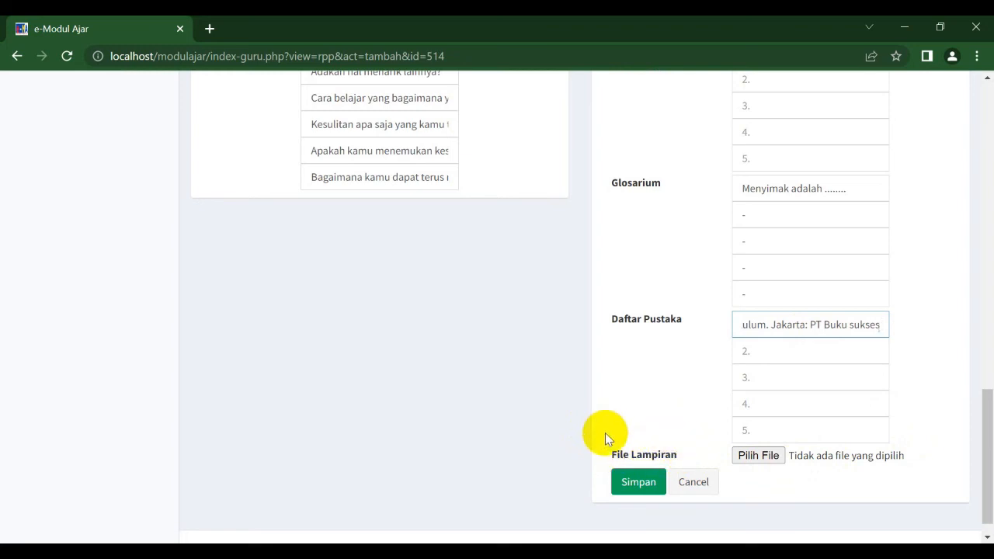
left_click(750, 462)
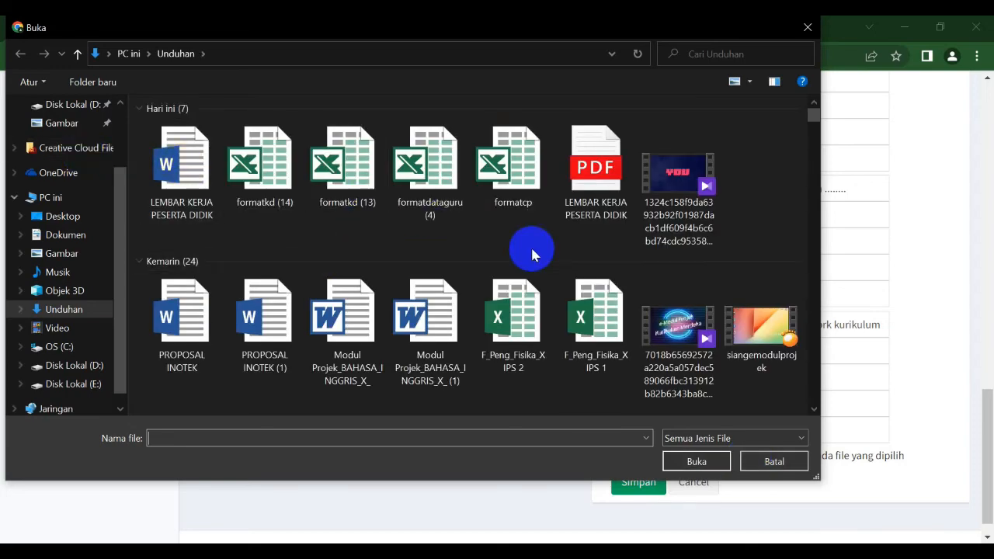
double_click(596, 161)
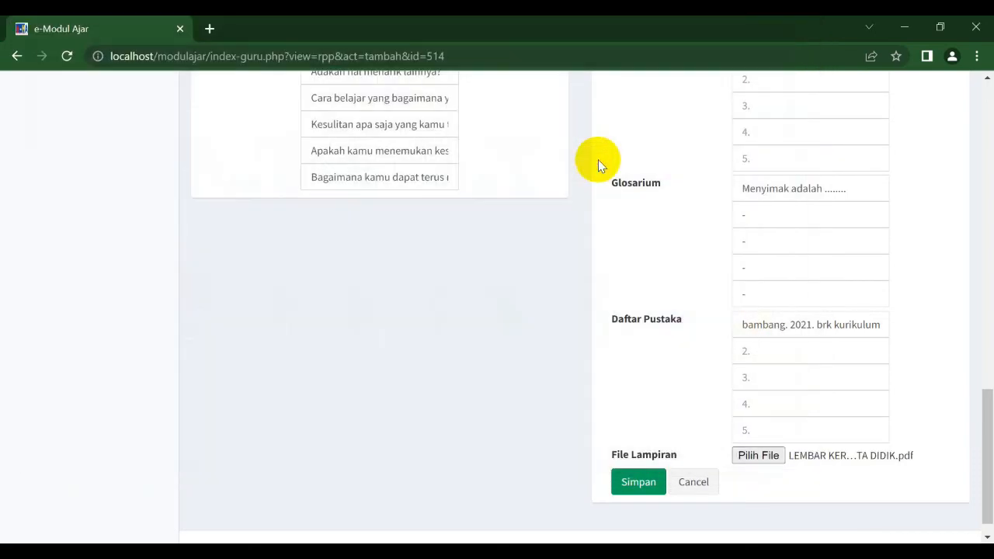
left_click_drag(981, 443, 976, 473)
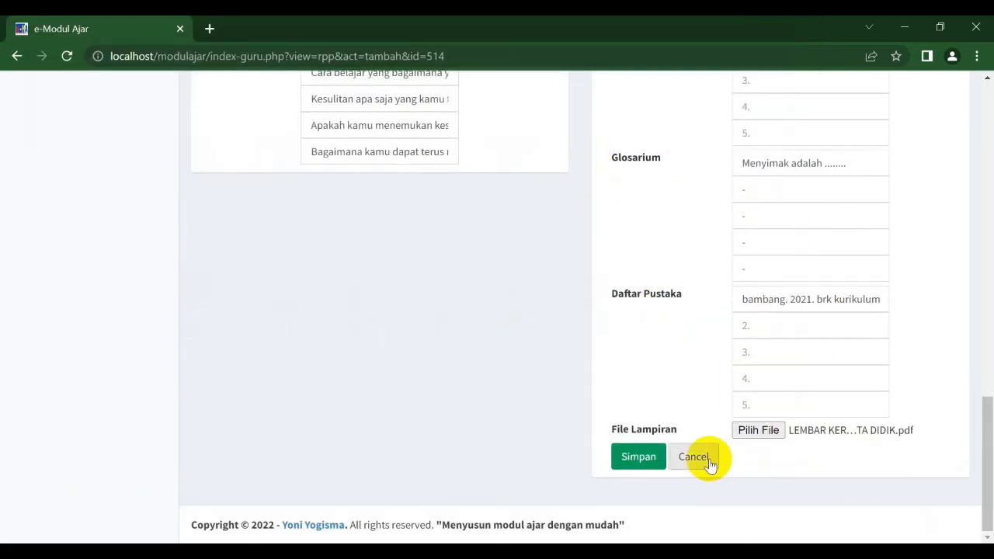
left_click(639, 459)
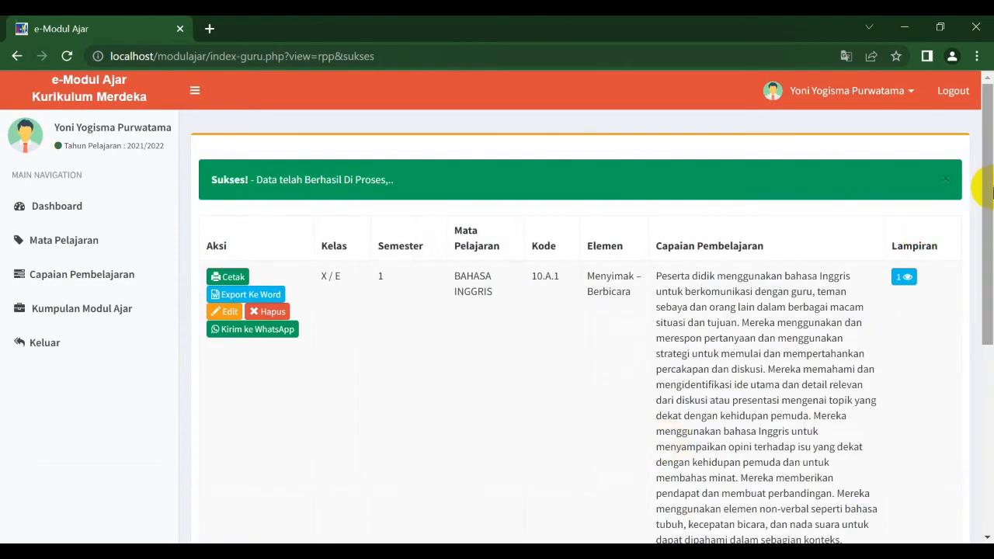
Step: Open the Kumpulan Modul Ajar collection and review the saved Bahasa Inggris modules
left_click_drag(990, 186, 991, 370)
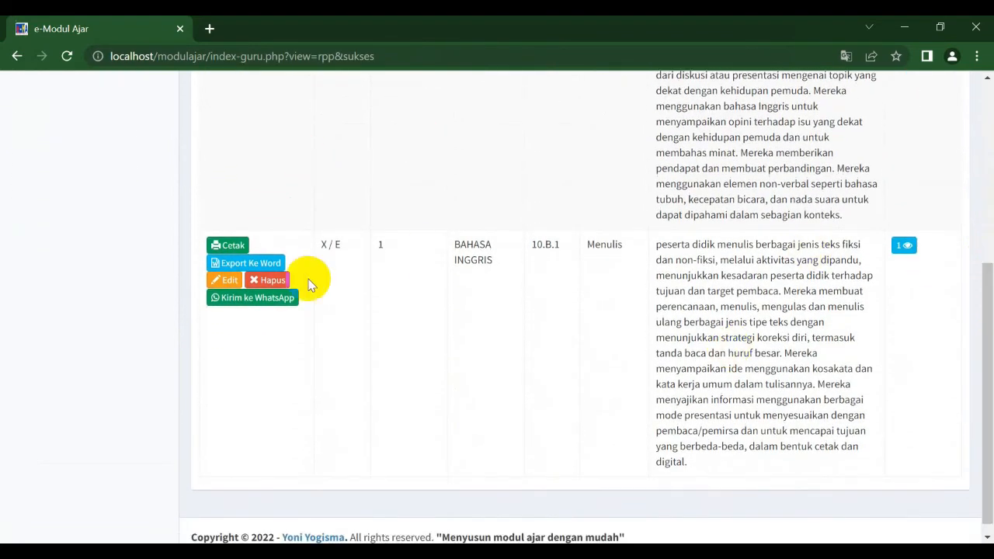
left_click_drag(981, 428, 976, 238)
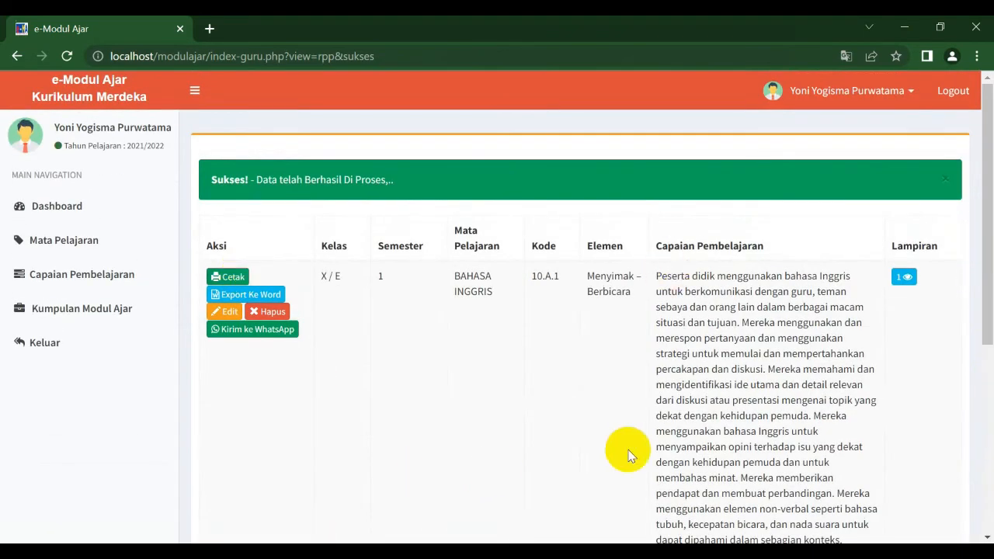
left_click_drag(977, 282, 990, 375)
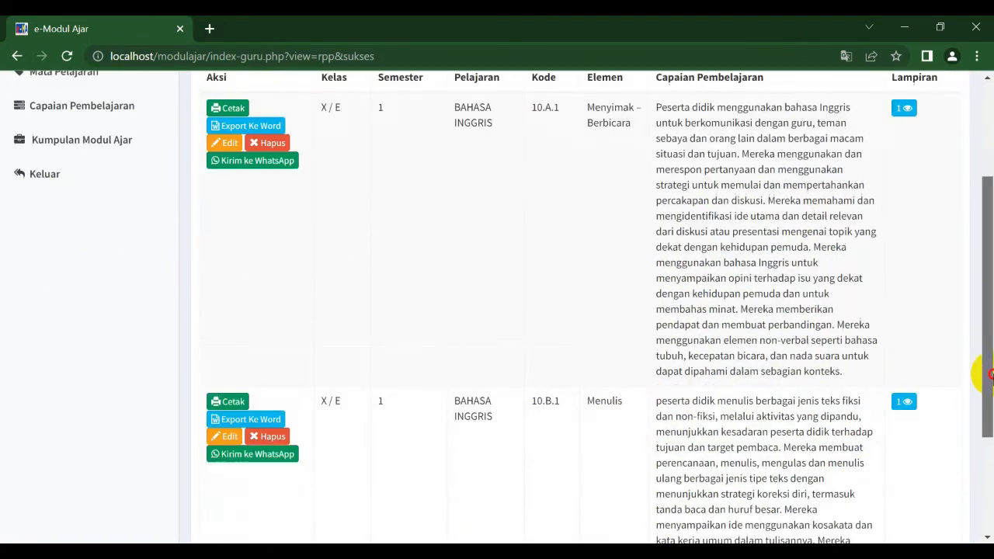
left_click(128, 113)
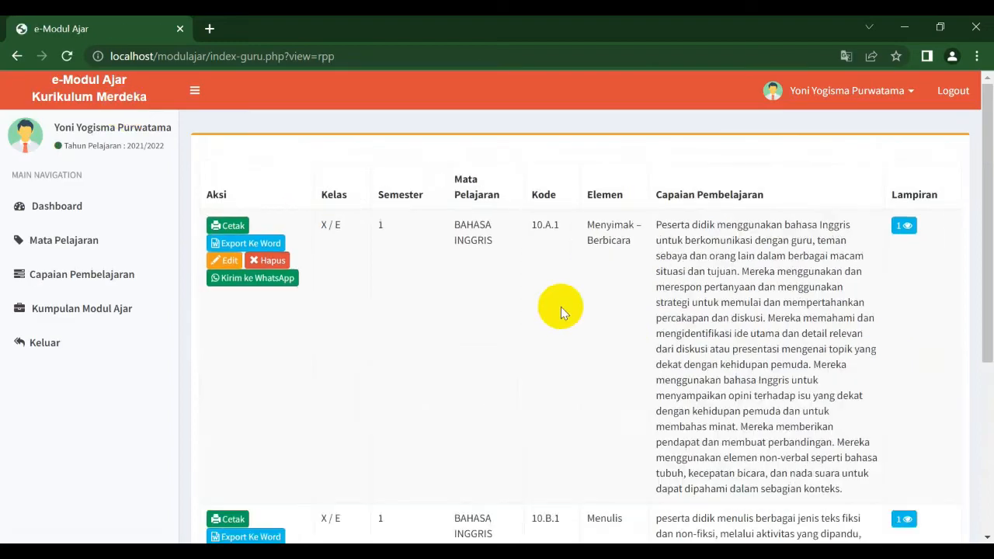
left_click_drag(980, 241, 977, 395)
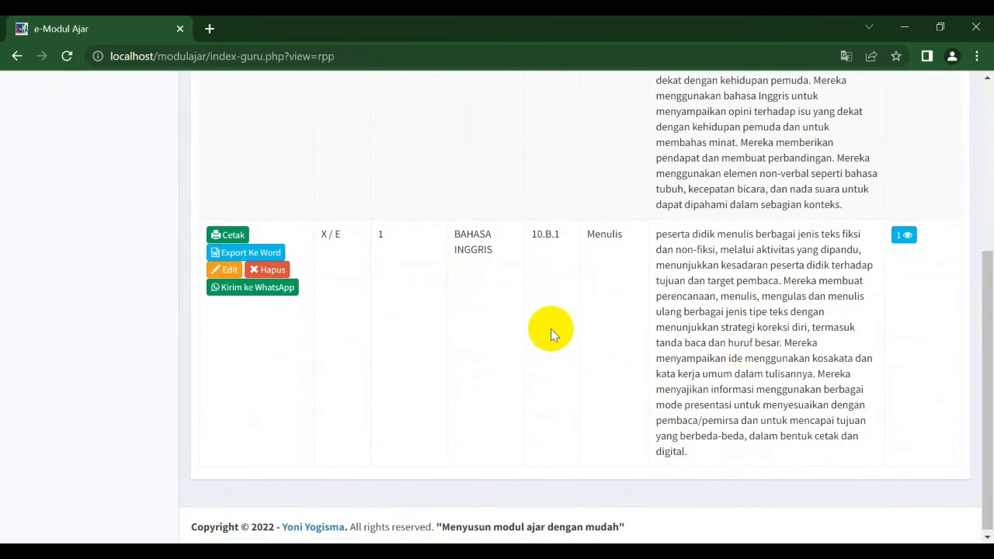
Step: Preview the 10.B.1 module's attachment and close the preview
left_click(908, 237)
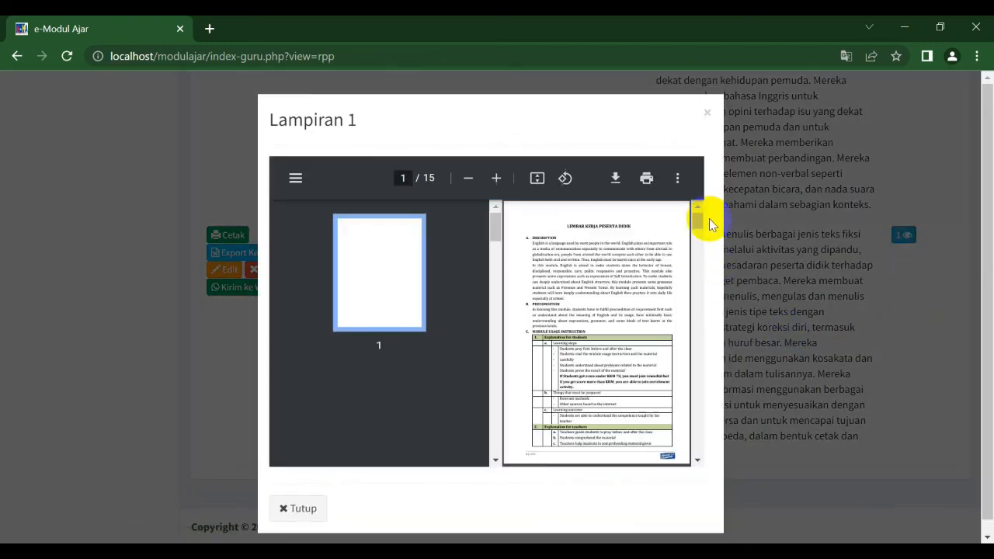
mouse_move(699, 212)
left_mouse_down()
mouse_move(722, 464)
mouse_move(723, 204)
left_mouse_up()
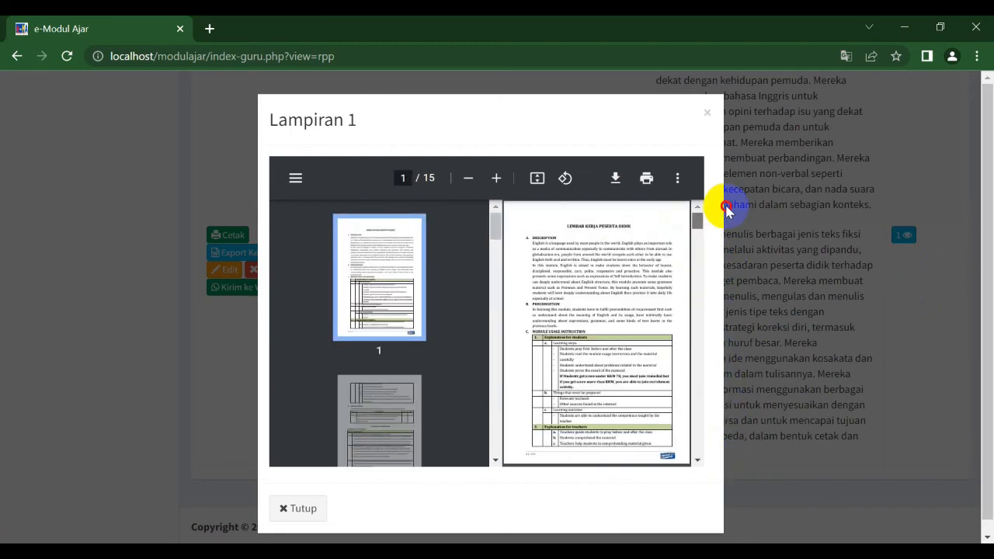
left_click(707, 114)
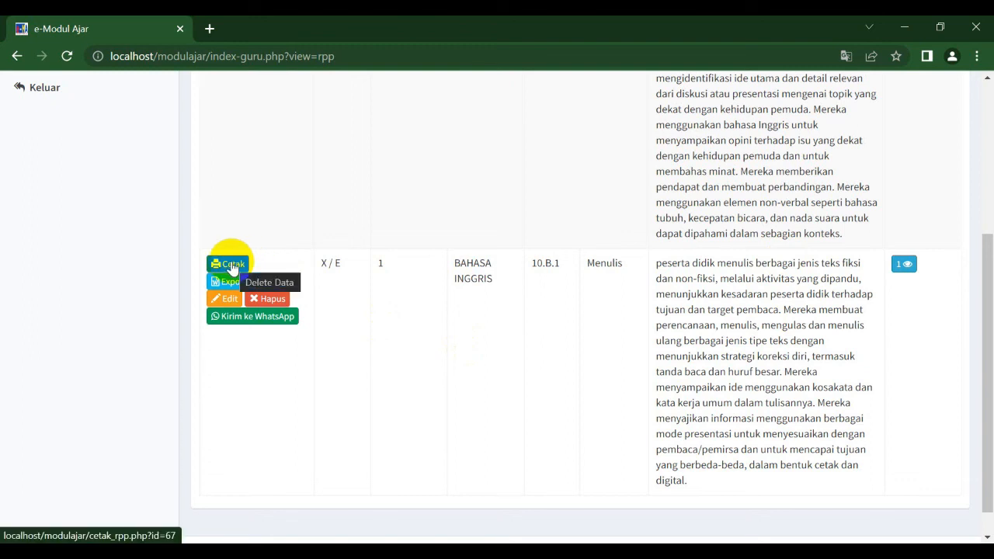
Step: Open the printable version of the 10.B.1 module, cancel printing, and close its tab
left_click(233, 265)
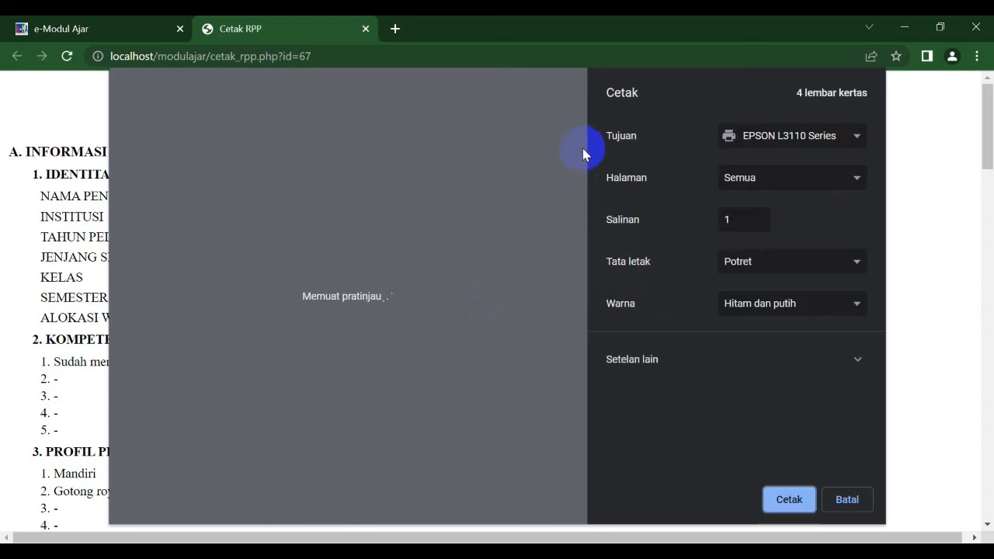
left_click_drag(582, 142, 617, 115)
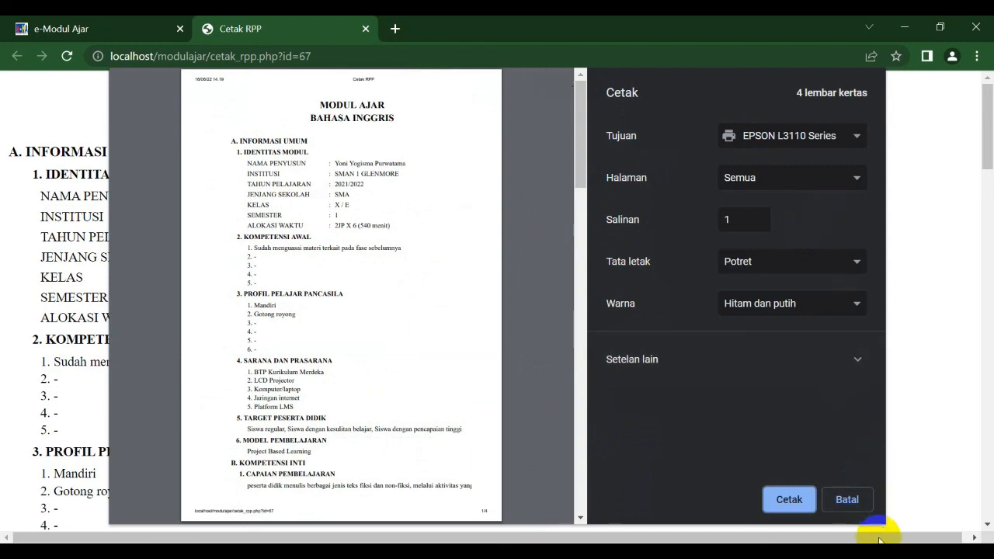
left_click(854, 502)
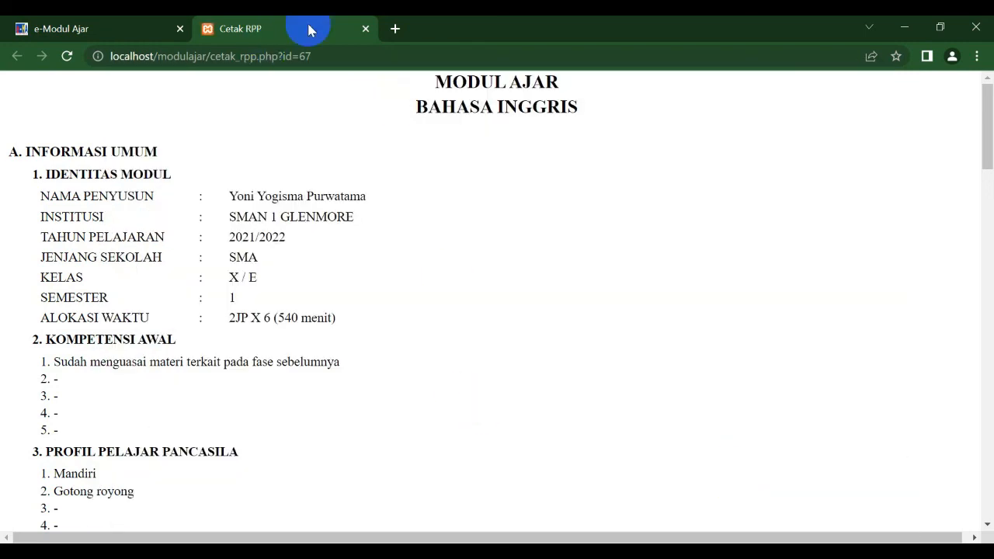
left_click(363, 31)
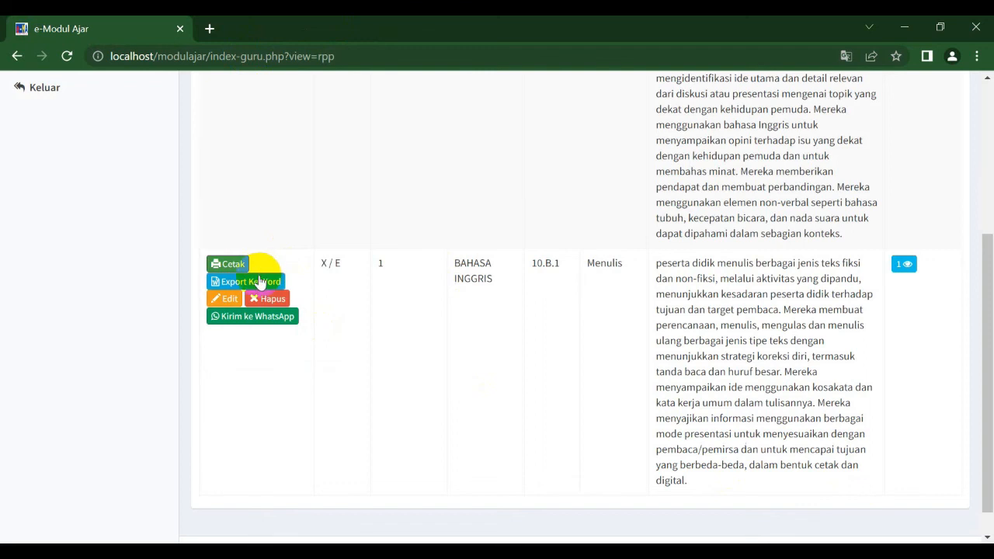
Step: Export the 10.B.1 module to Word, open the downloaded document, and close it
left_click(262, 283)
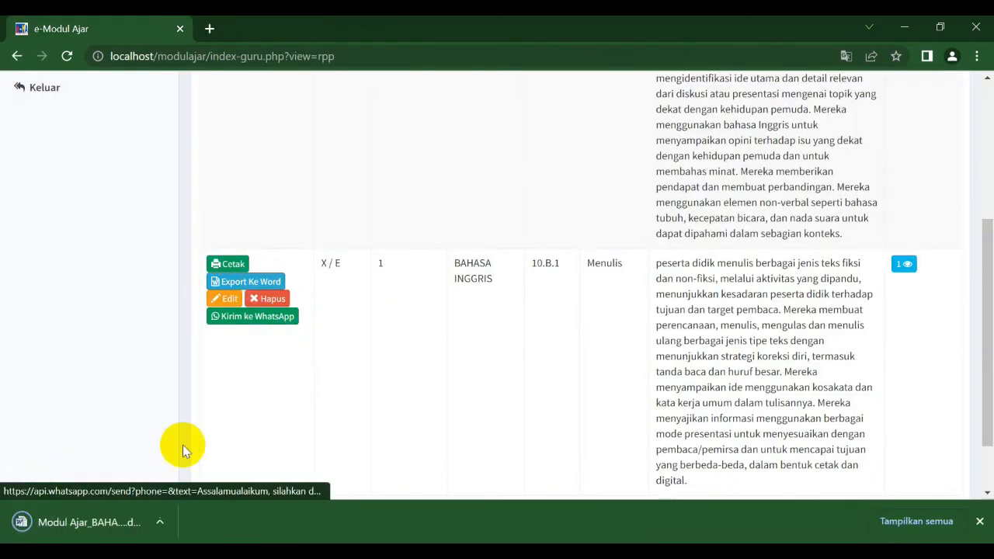
left_click(82, 528)
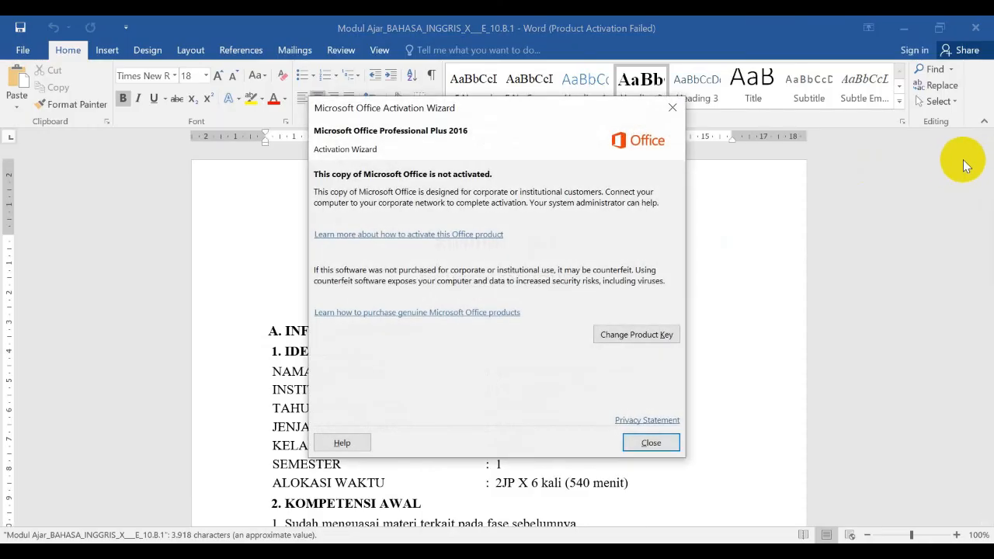
left_click(679, 441)
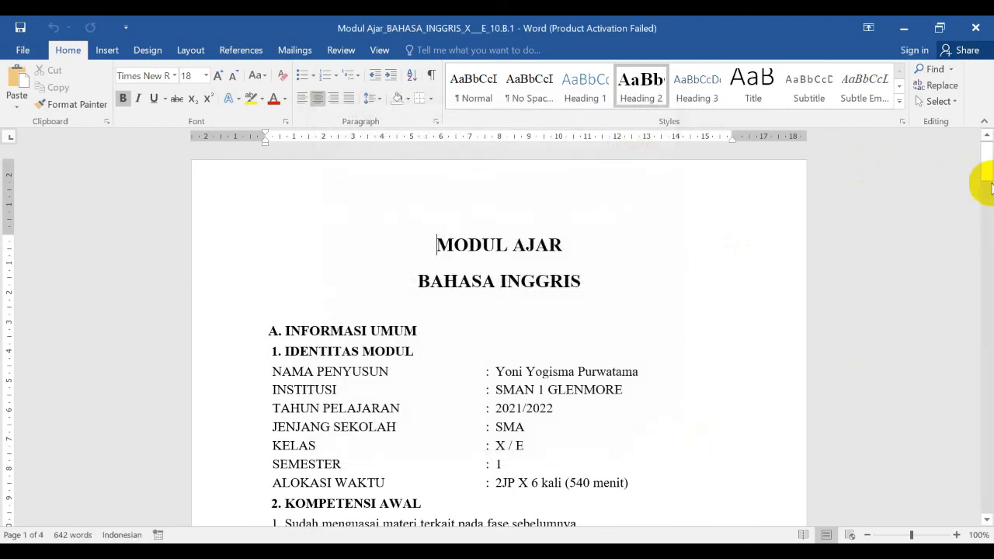
left_click_drag(986, 162, 970, 104)
left_click(983, 22)
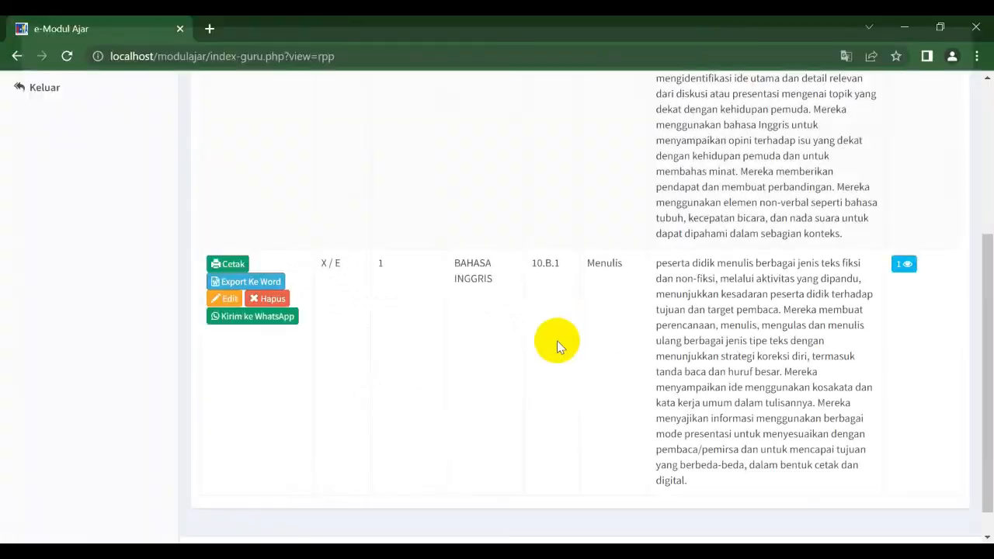
Step: Open the edit form of the 10.B.1 module, then return to the Kumpulan Modul Ajar list without changes
left_click(226, 298)
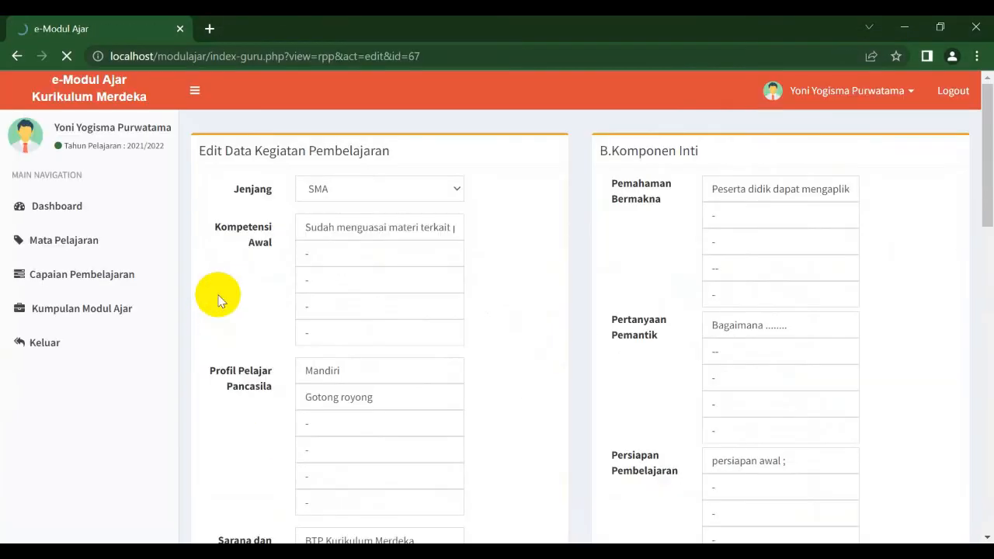
mouse_move(983, 178)
left_mouse_down()
mouse_move(984, 477)
mouse_move(977, 178)
left_mouse_up()
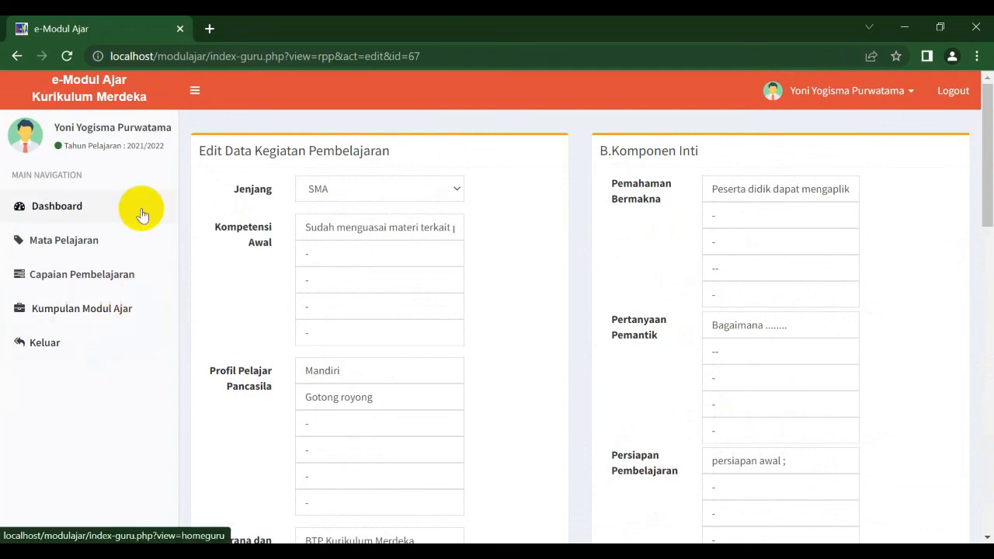
left_click(117, 323)
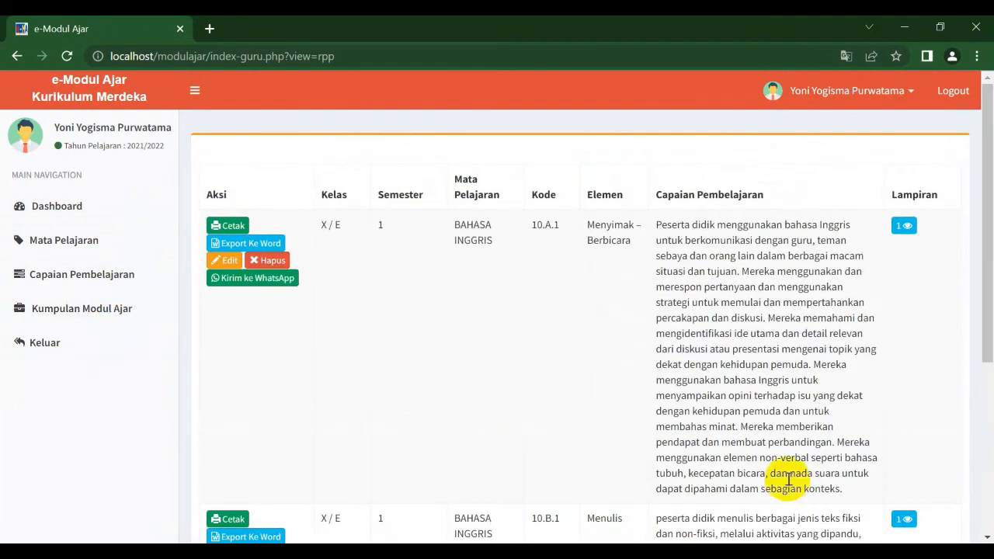
Step: Send the 10.B.1 module's link via WhatsApp, opening it in the WhatsApp app, and switch back to the e-Modul Ajar tab
left_click_drag(979, 284, 986, 494)
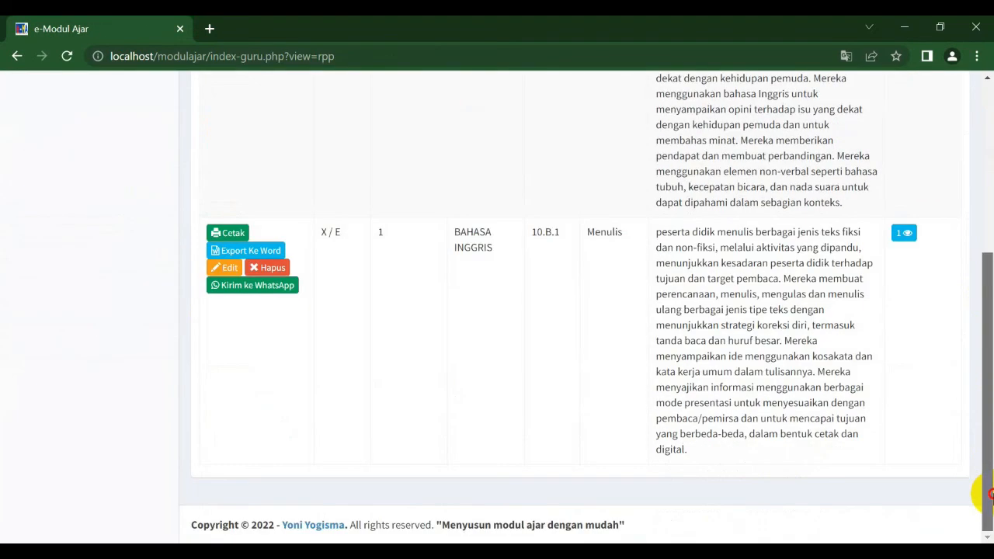
left_click(278, 293)
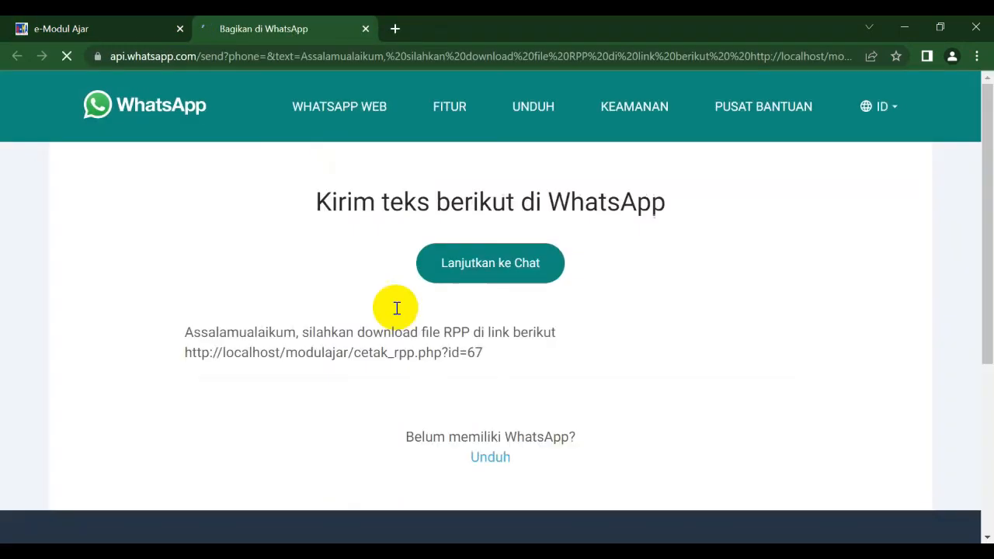
left_click(445, 265)
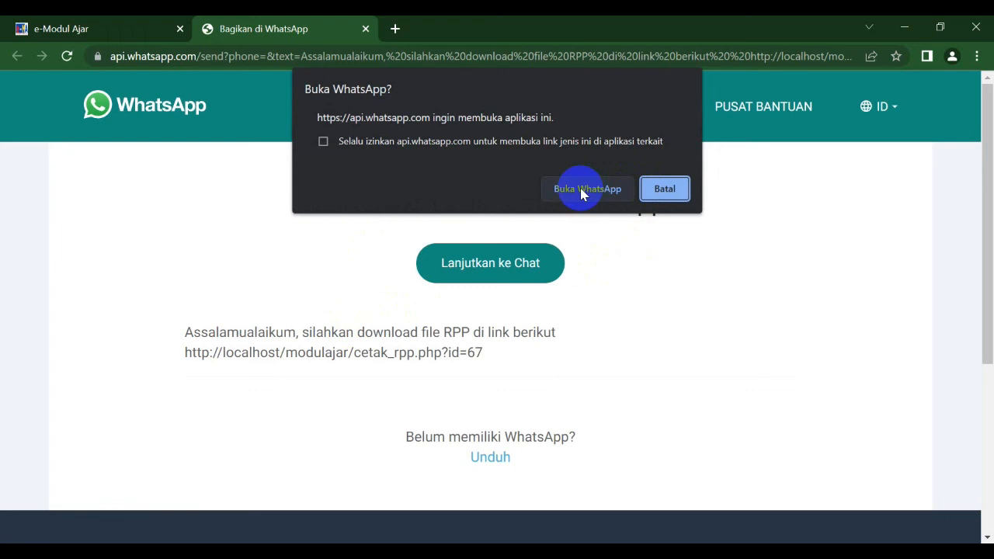
left_click(583, 192)
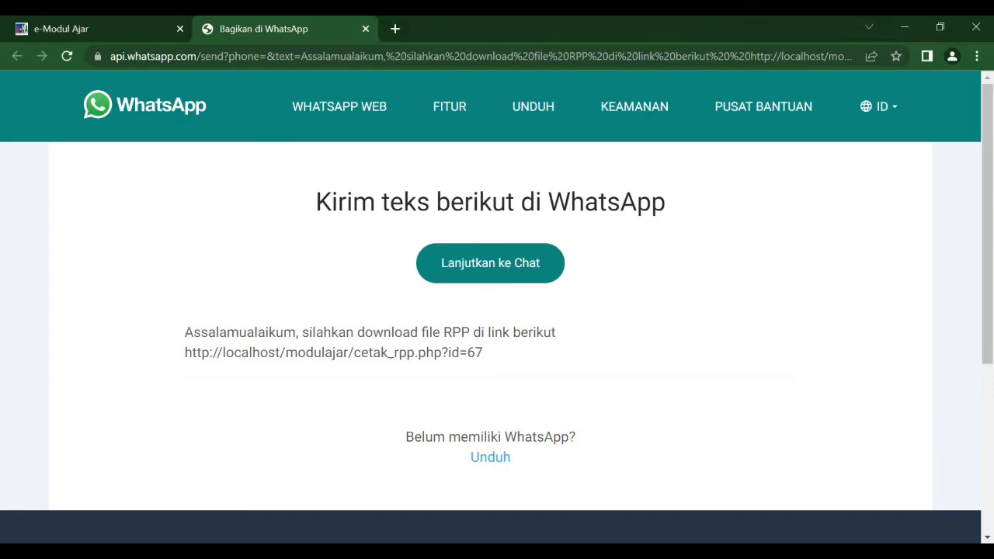
left_click(56, 28)
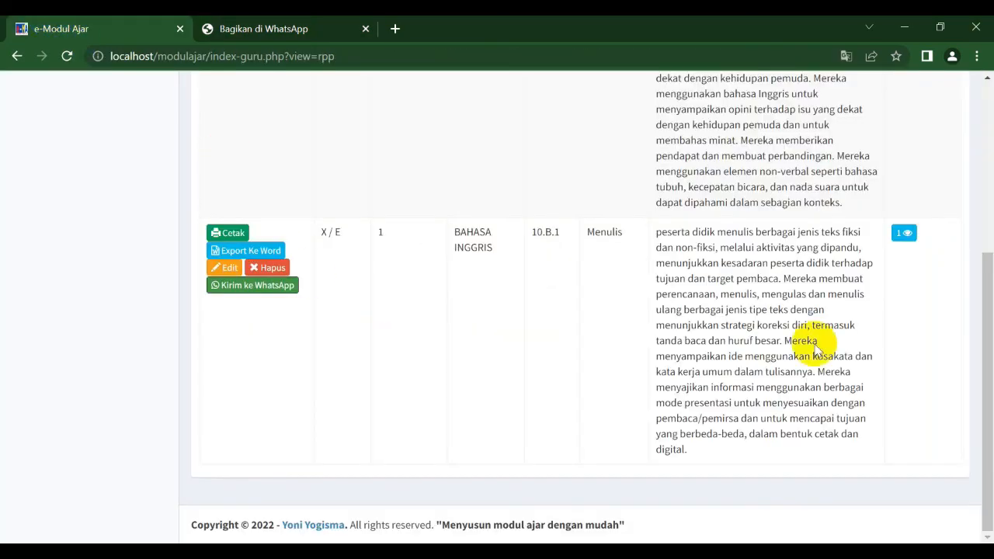
Step: Open the Dashboard and scroll through the school, application and developer information panels
left_click_drag(979, 393, 976, 160)
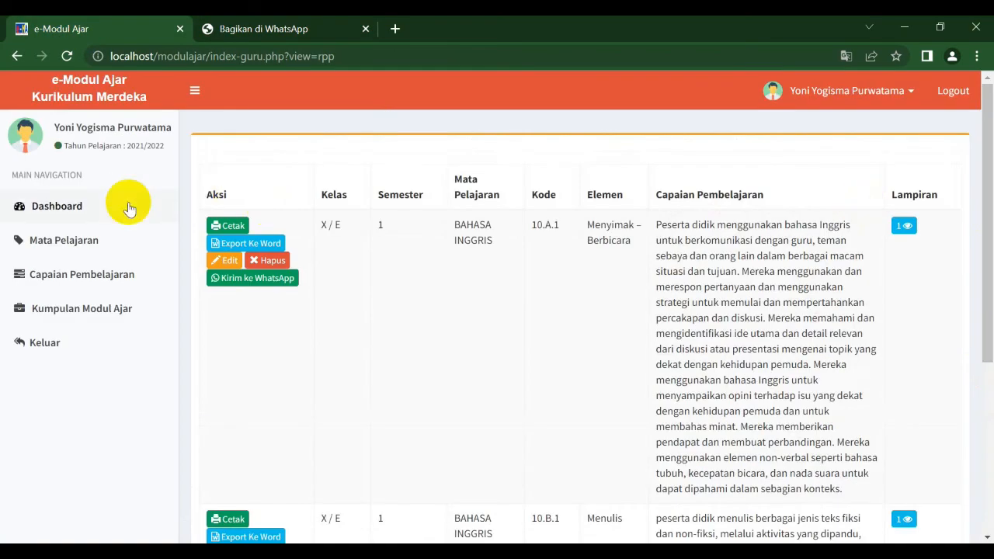
left_click(95, 205)
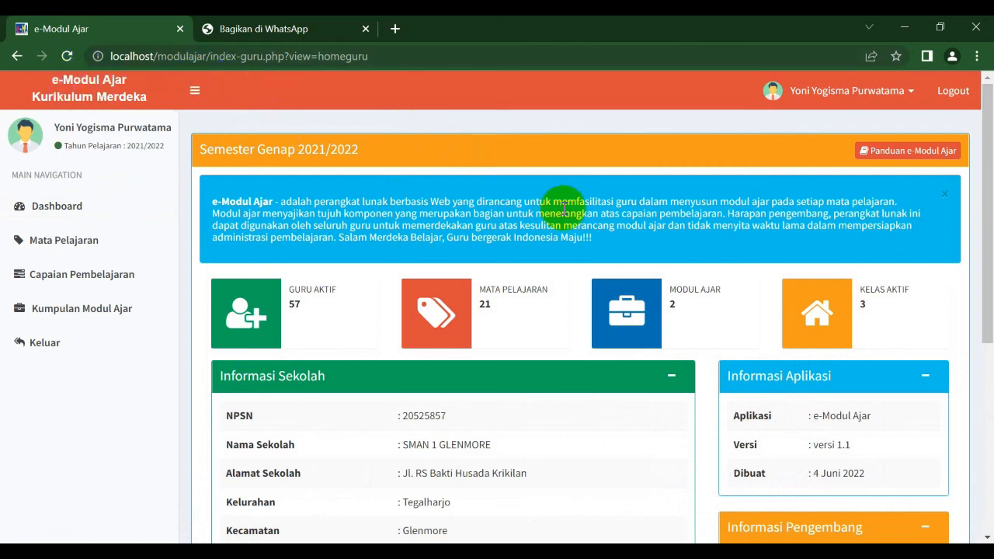
left_click_drag(988, 237, 990, 201)
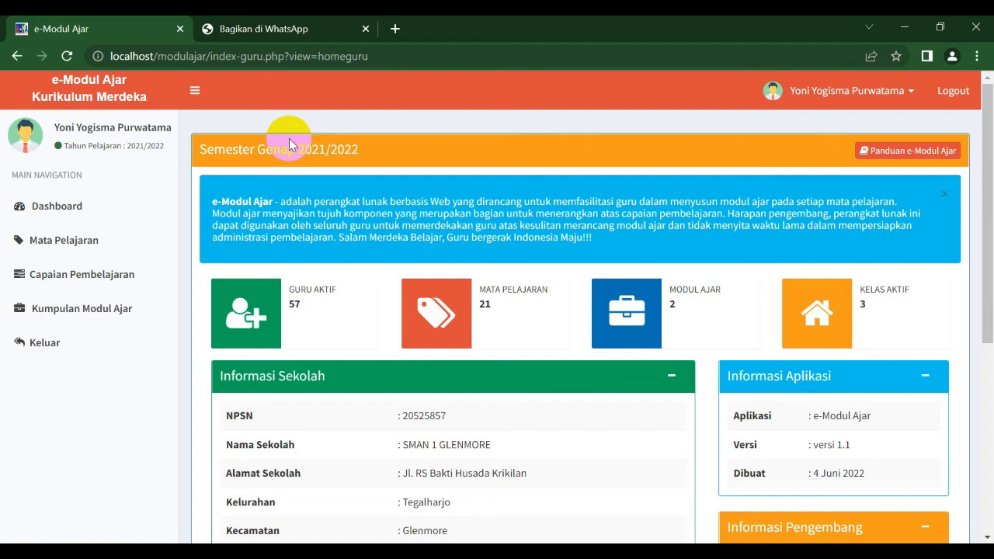
left_click_drag(990, 128, 990, 381)
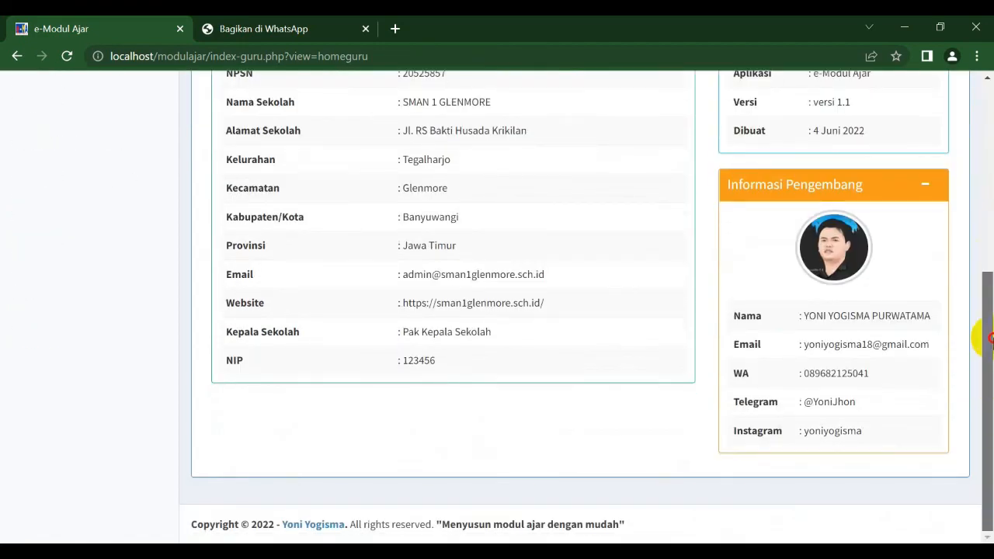
left_click_drag(976, 334, 988, 114)
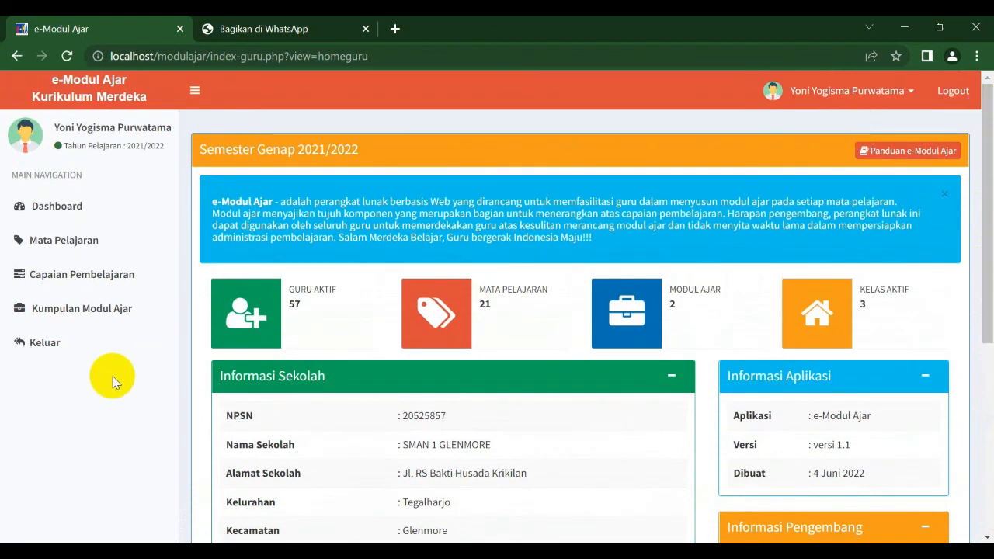
Step: Log out of the app and dismiss the translation popup on the login page
left_click(66, 348)
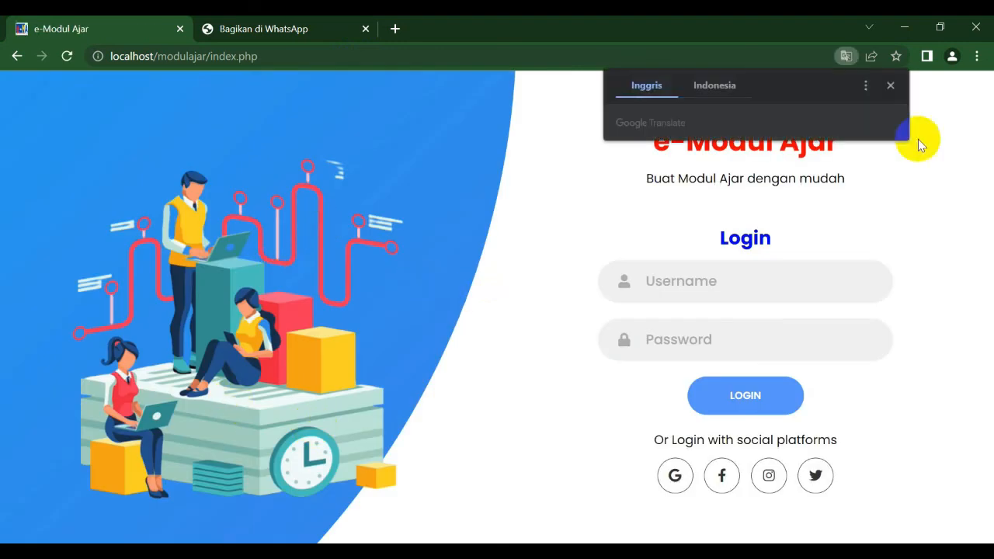
left_click(892, 85)
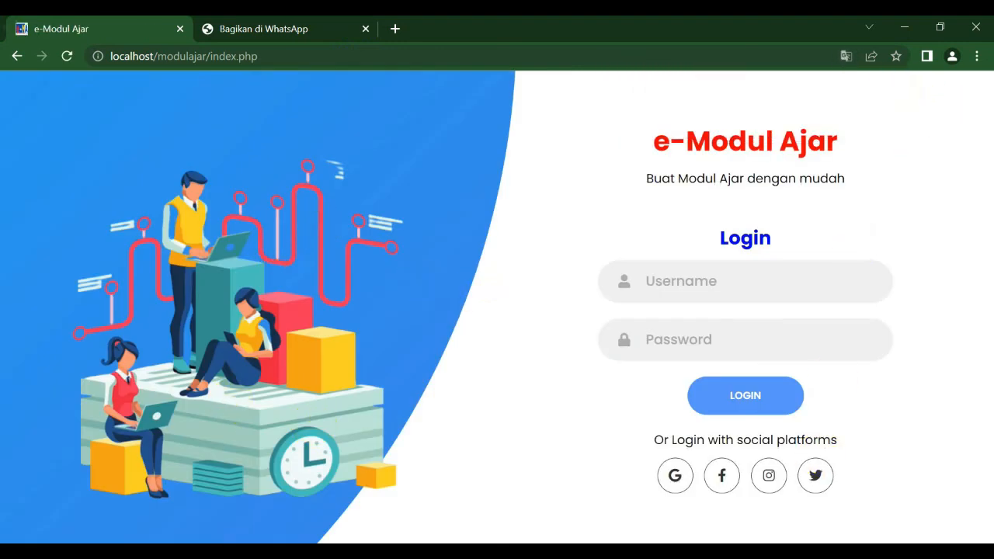